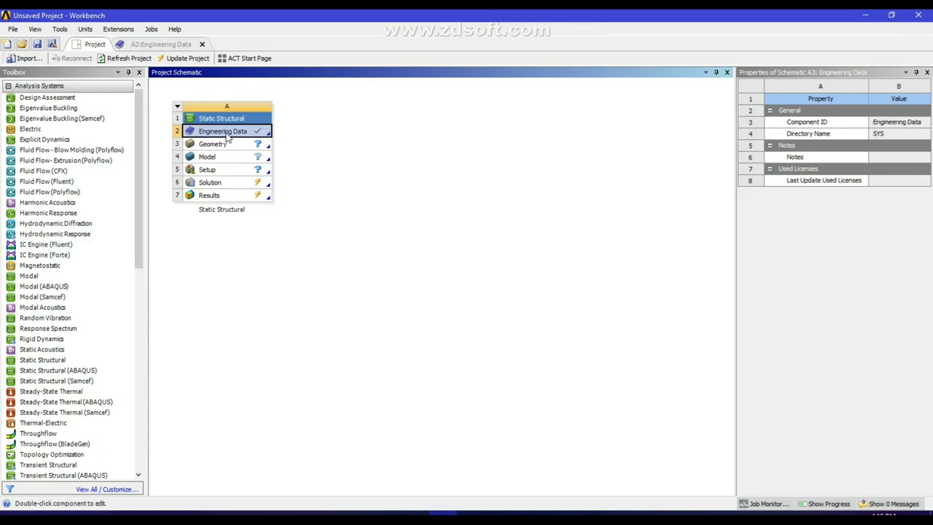
# Give Aluminum Alloy a Linear Fracture Criterion with 100 mJ mm^-2 for modes I, II and III
pyautogui.doubleClick(228, 135)
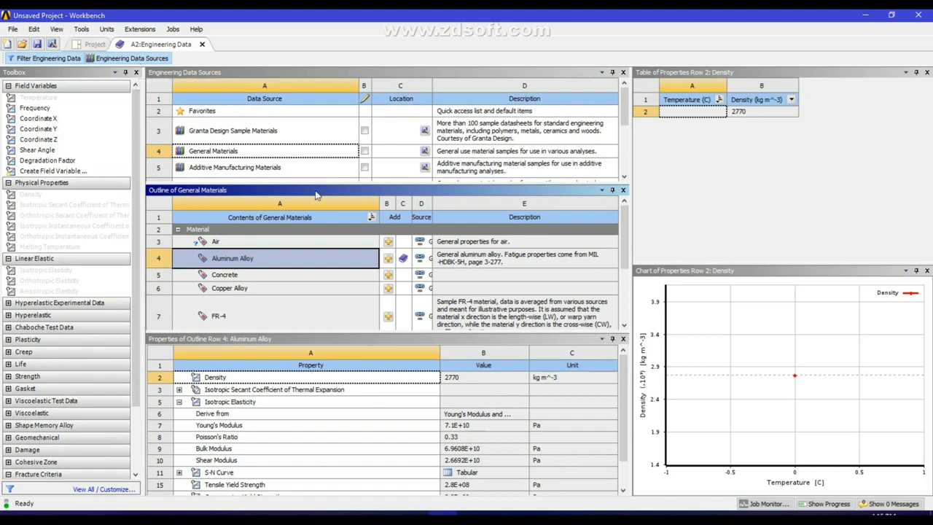
pyautogui.click(132, 58)
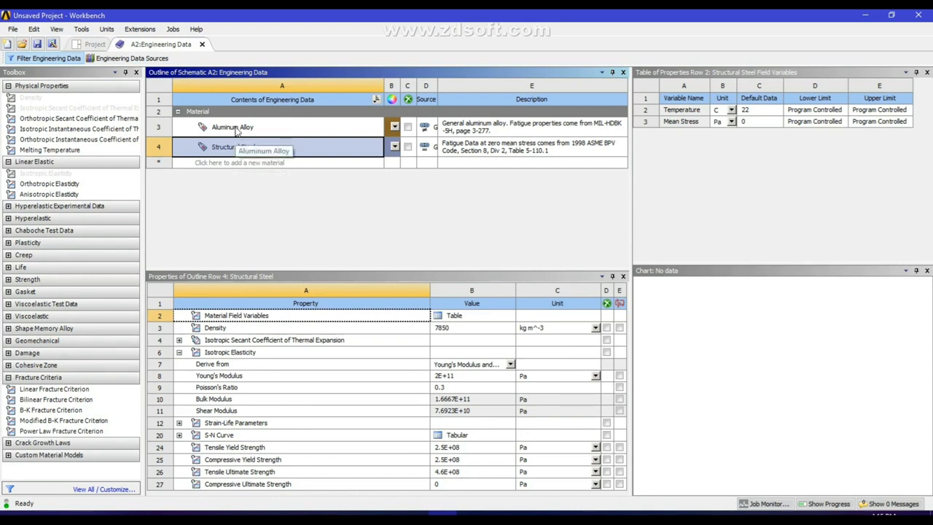
pyautogui.click(237, 128)
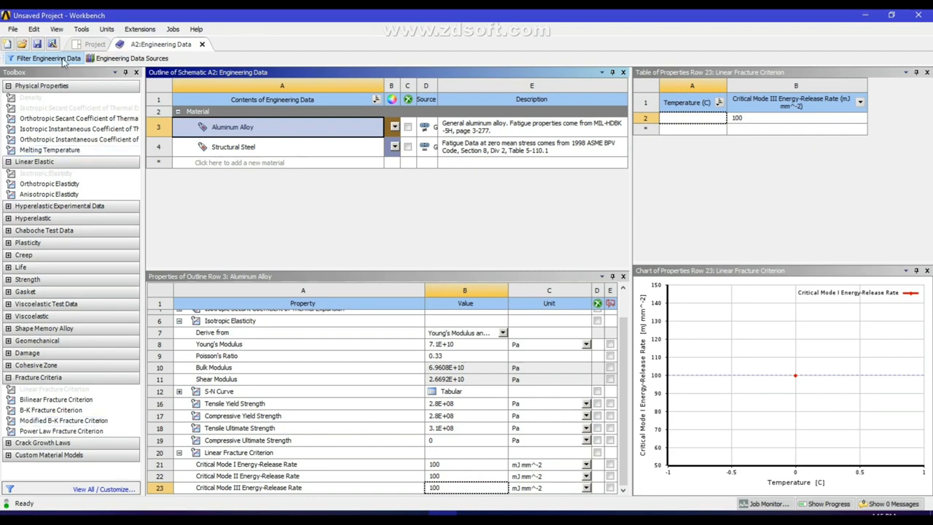
# Set the Geometry analysis type to 2D and open the geometry in DesignModeler
pyautogui.click(95, 44)
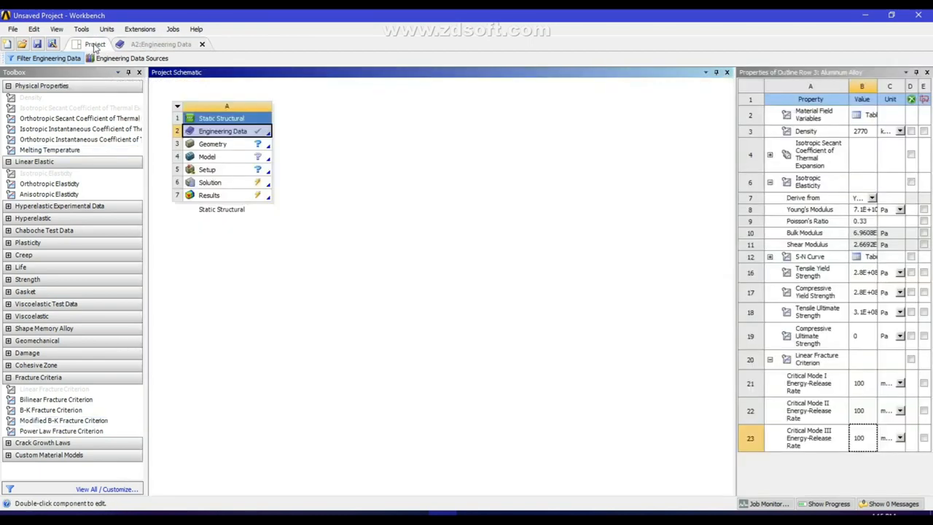
pyautogui.click(221, 145)
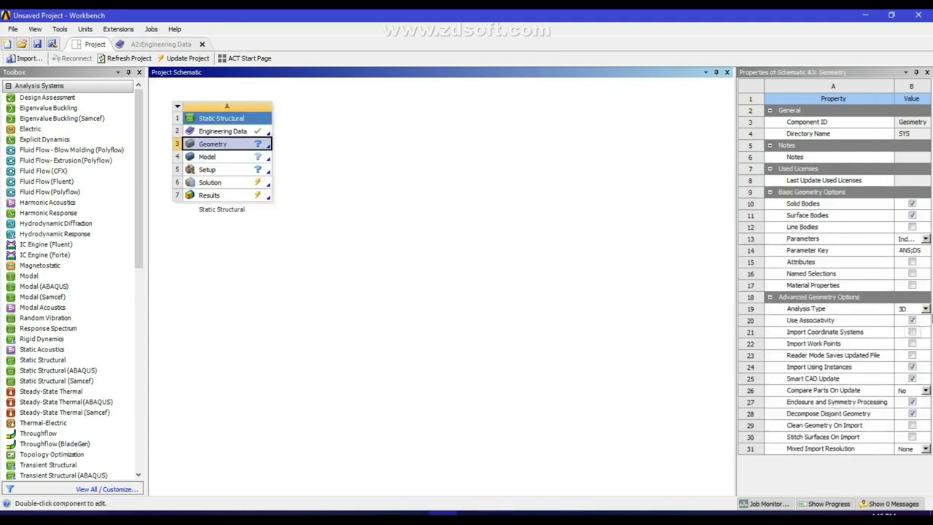
pyautogui.click(925, 309)
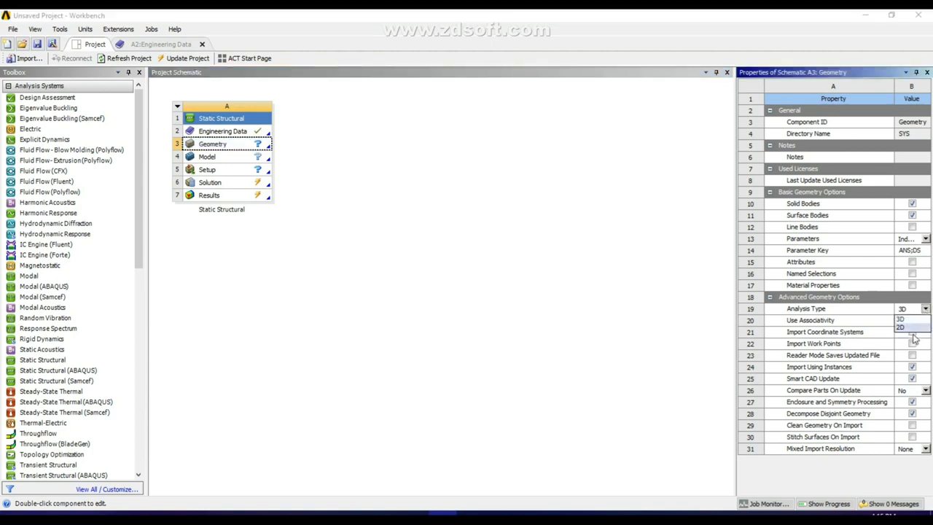
pyautogui.click(901, 327)
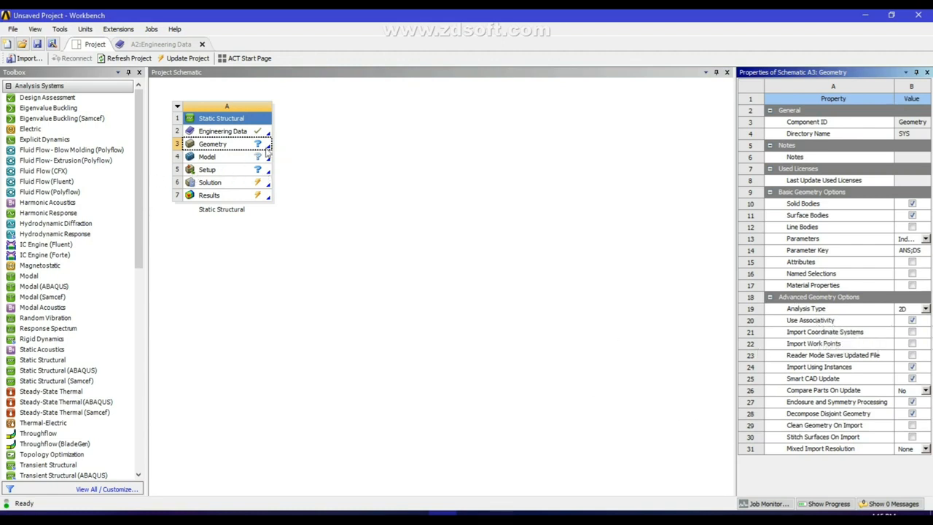
pyautogui.doubleClick(225, 151)
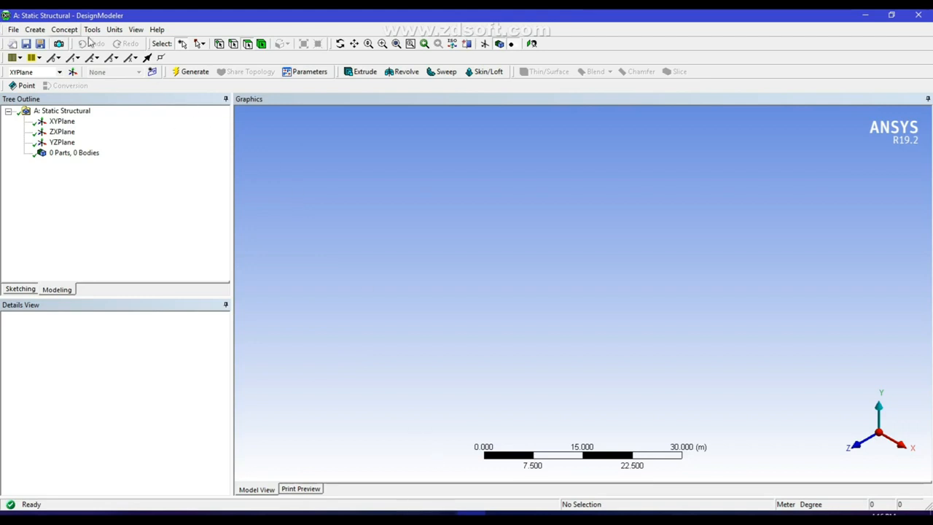
# Switch units to millimetres and view the XYPlane face-on, zoomed in, for sketching
pyautogui.click(111, 32)
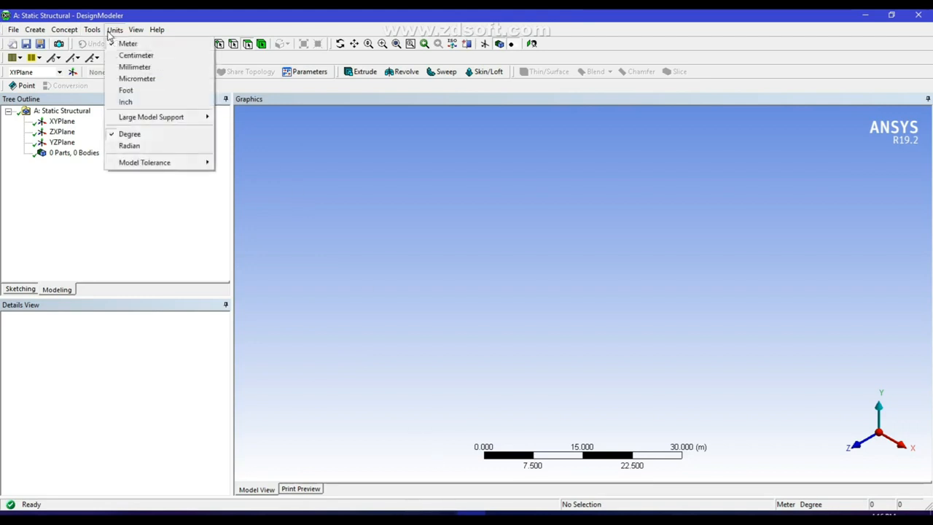
pyautogui.click(138, 67)
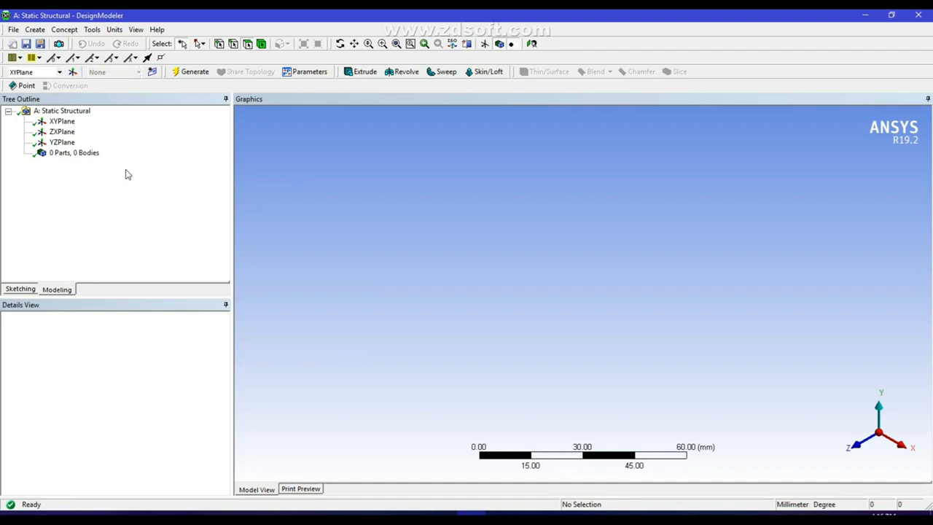
pyautogui.click(62, 121)
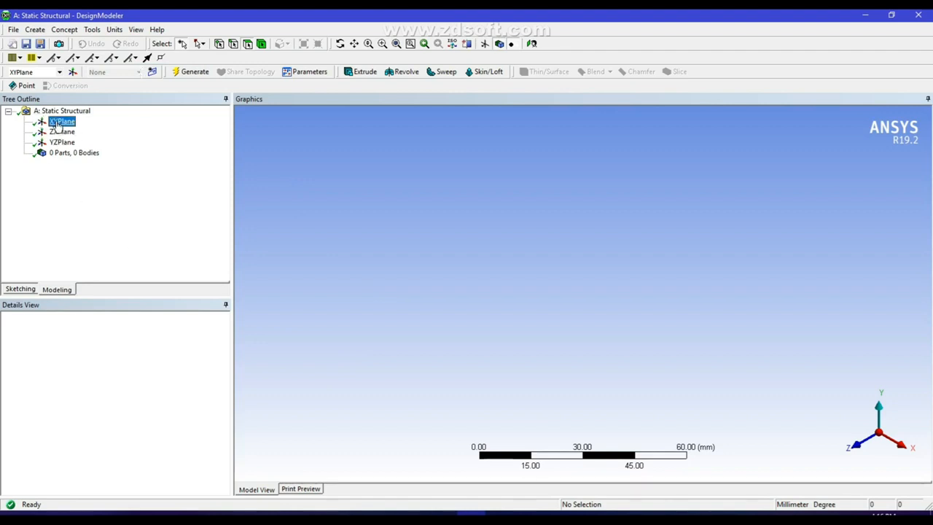
pyautogui.click(531, 44)
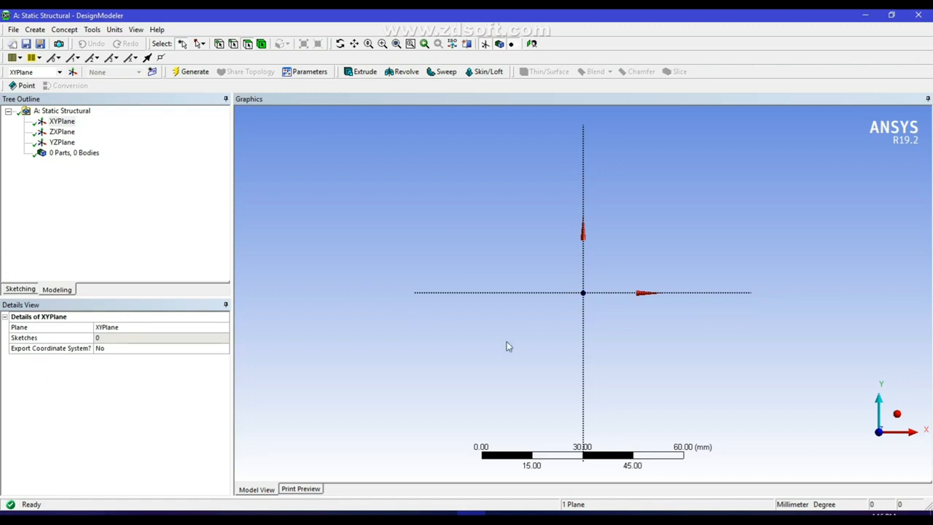
pyautogui.scroll(6, 508, 347)
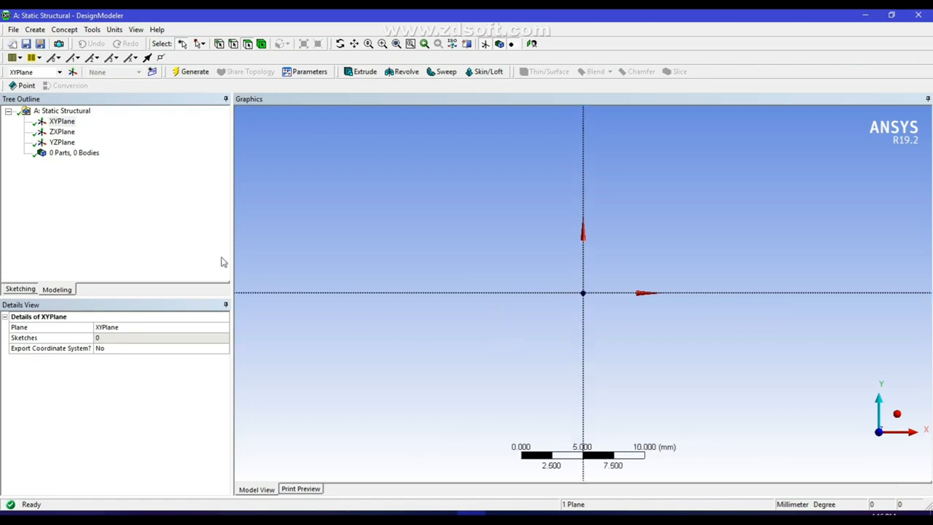
pyautogui.click(21, 289)
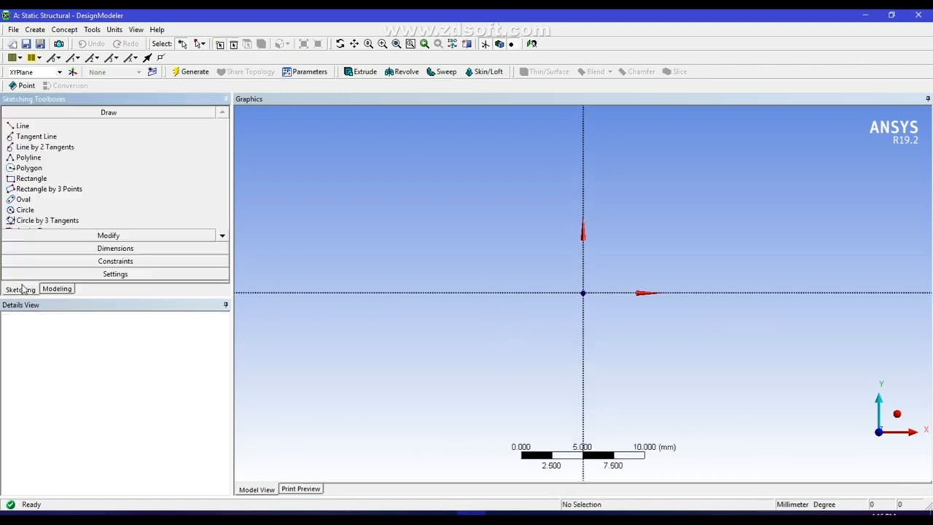
# Draw a rectangle from the origin leftward and a second rectangle stacked on top of it
pyautogui.click(33, 179)
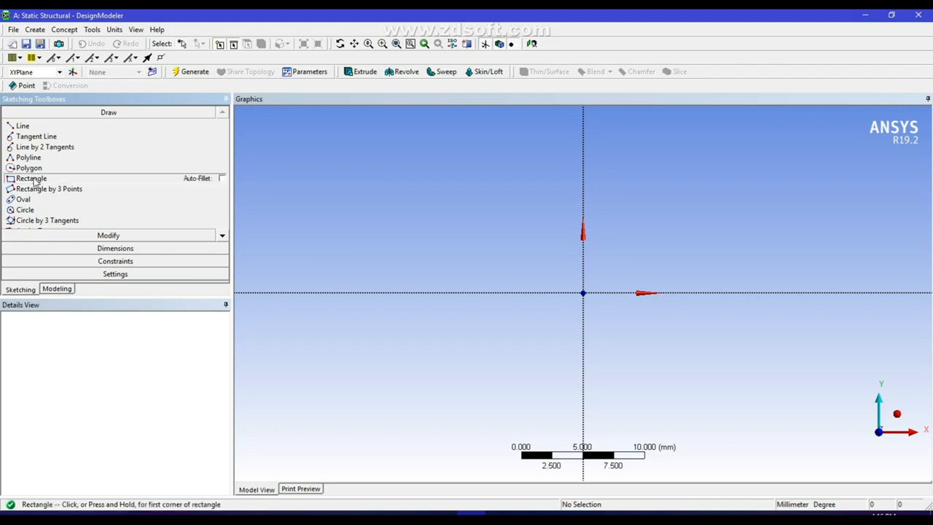
pyautogui.click(583, 293)
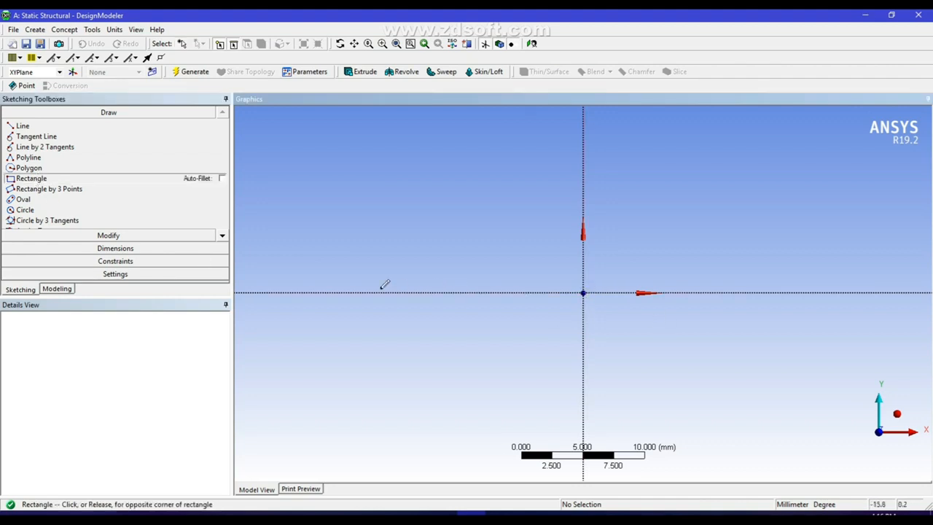
pyautogui.click(337, 253)
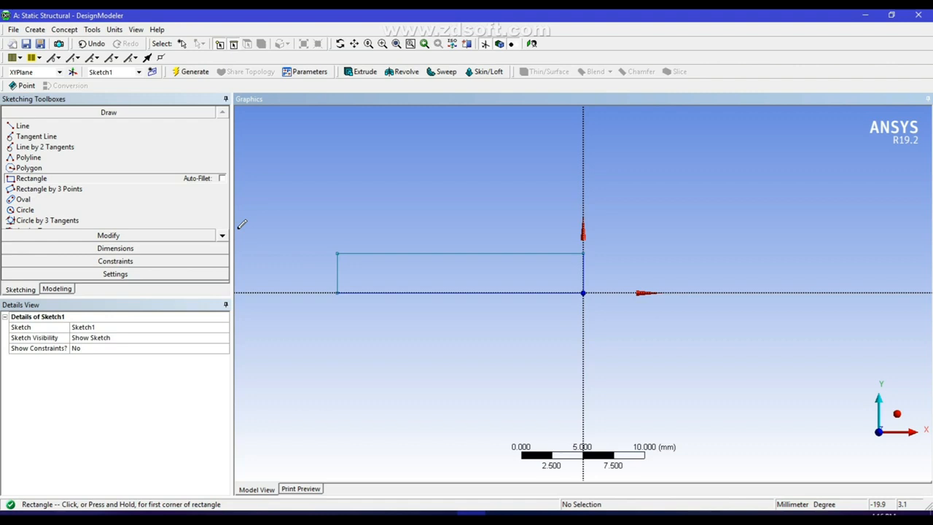
pyautogui.click(337, 252)
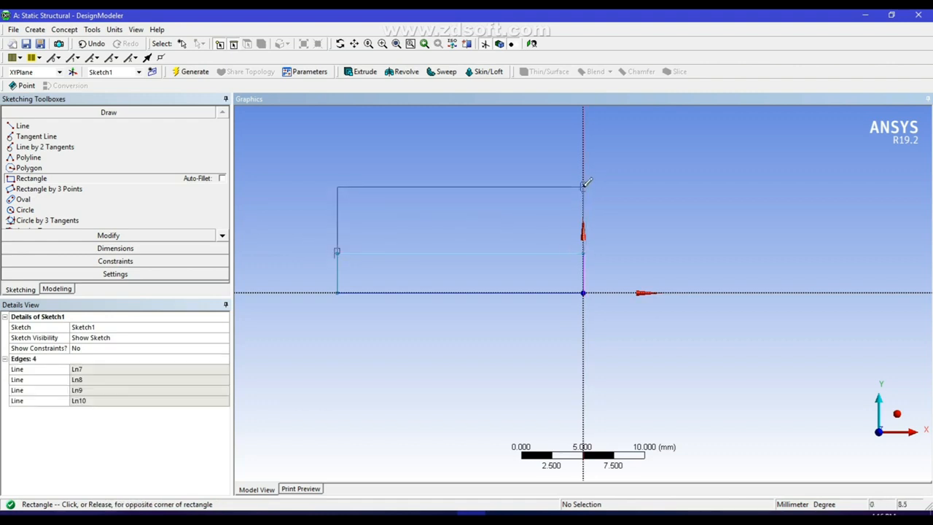
pyautogui.click(584, 185)
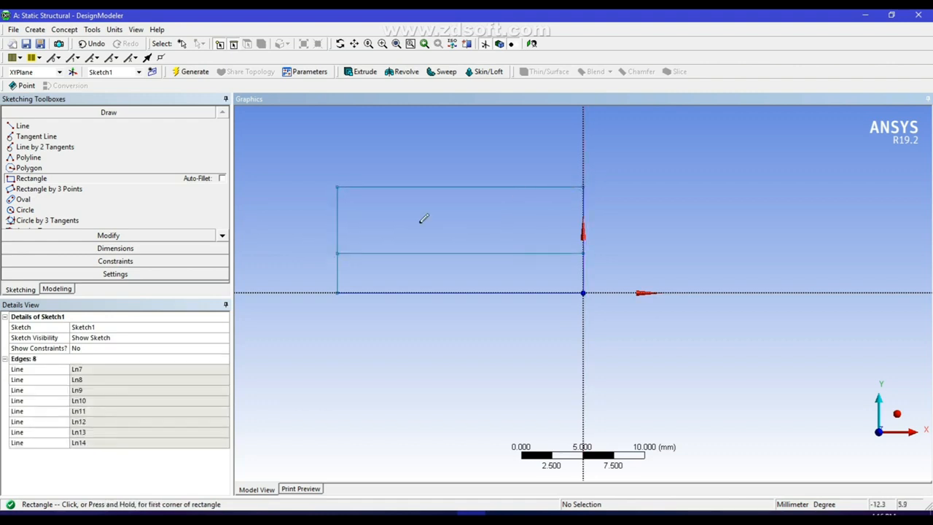
pyautogui.click(115, 249)
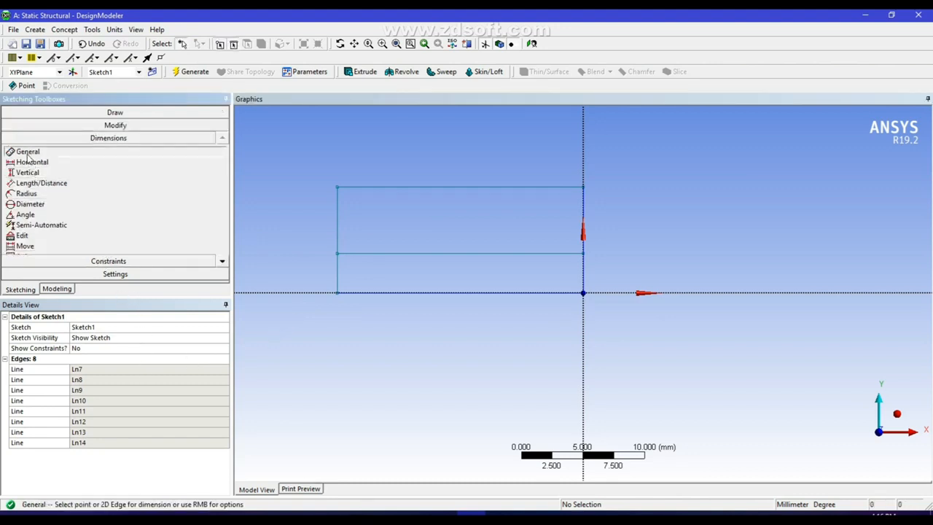
# Add a width dimension H1 on the top edge and height dimensions V2 and V3 on the right edges
pyautogui.click(452, 187)
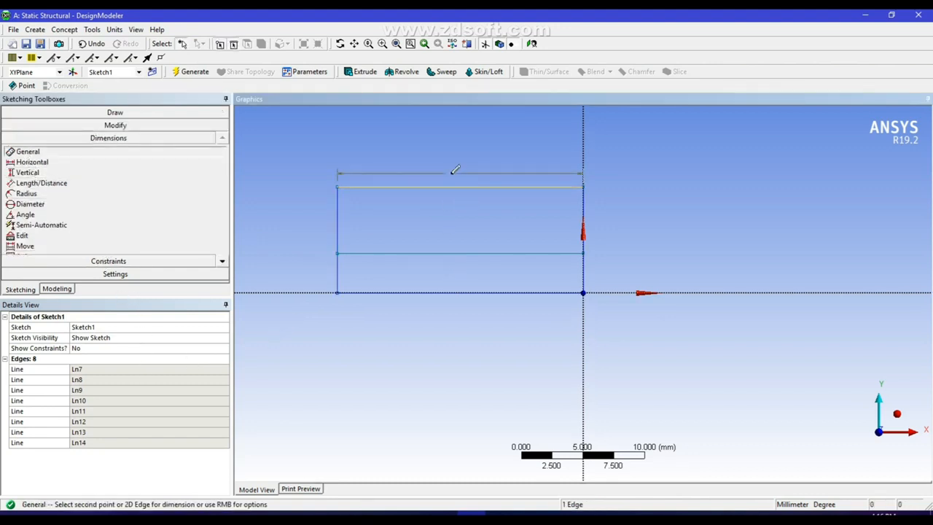
pyautogui.click(454, 169)
pyautogui.click(586, 216)
pyautogui.click(614, 232)
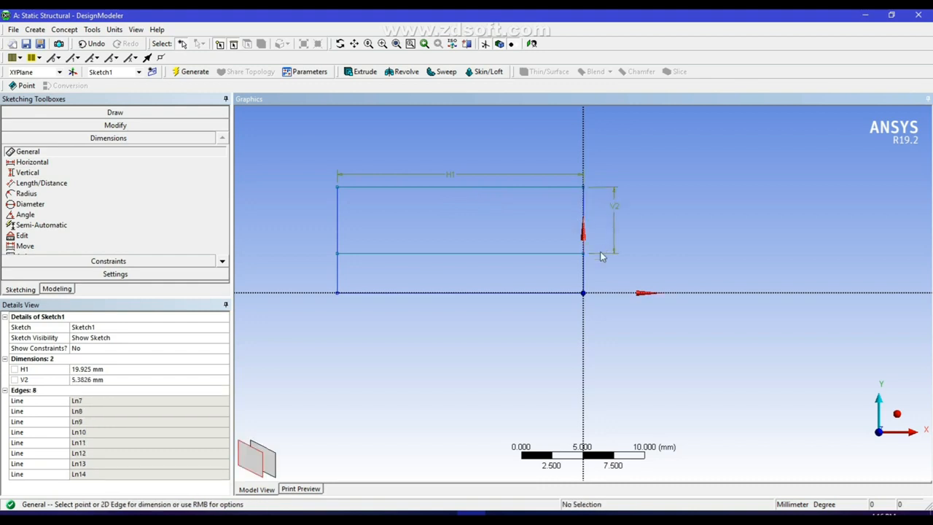
pyautogui.click(584, 279)
pyautogui.click(600, 276)
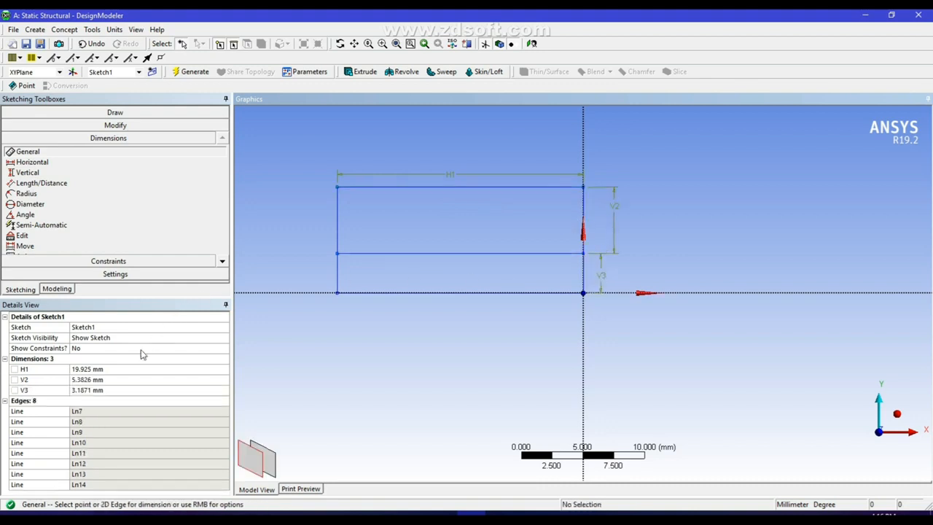
# Set H1 to 50 mm, V2 to 2 mm and V3 to 5 mm, then generate
pyautogui.click(124, 368)
pyautogui.write('50')
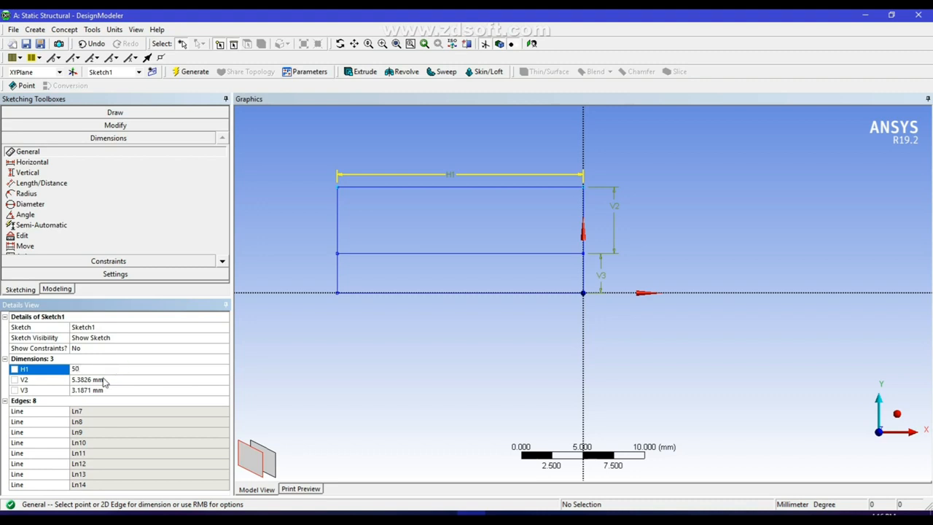
pyautogui.click(104, 379)
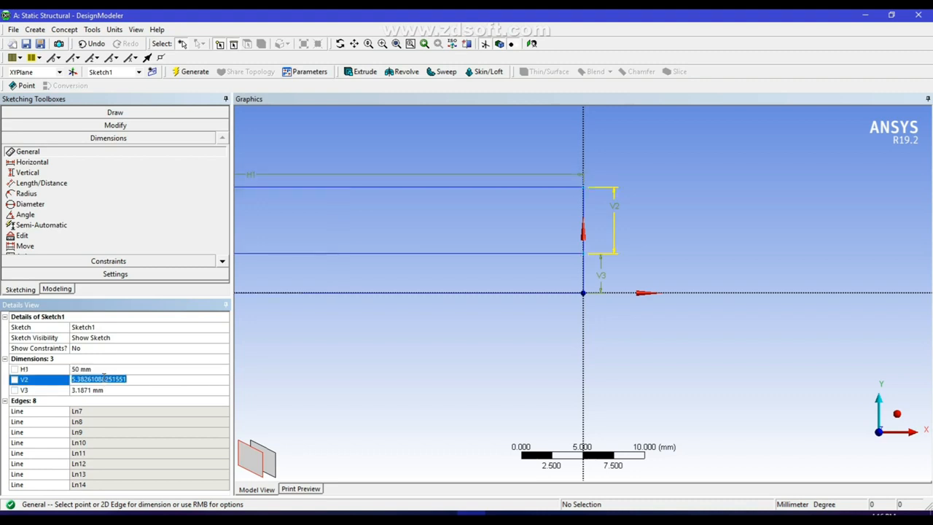
pyautogui.write('2')
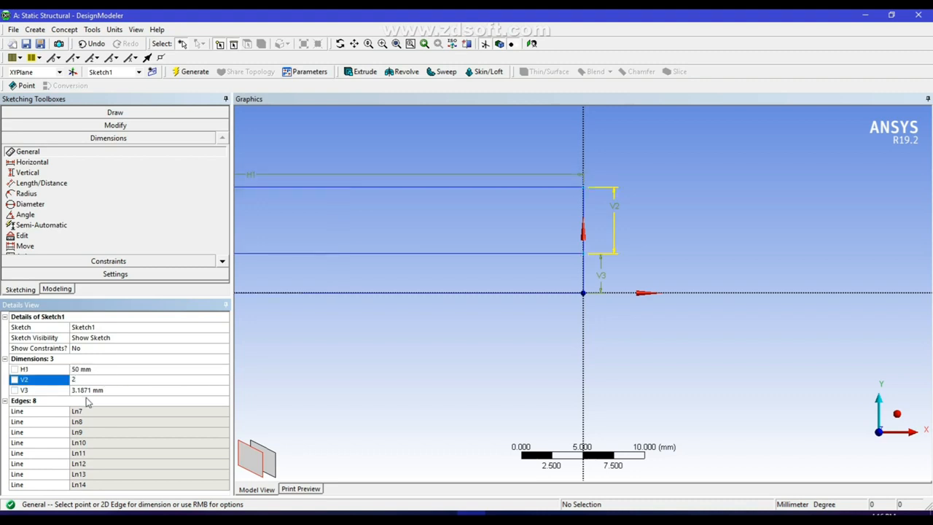
pyautogui.click(92, 391)
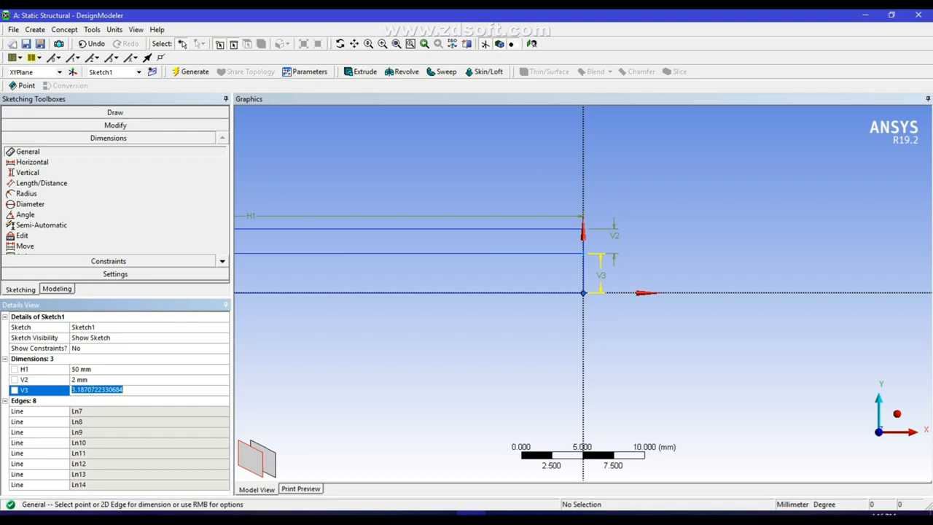
pyautogui.write('5')
pyautogui.press('Return')
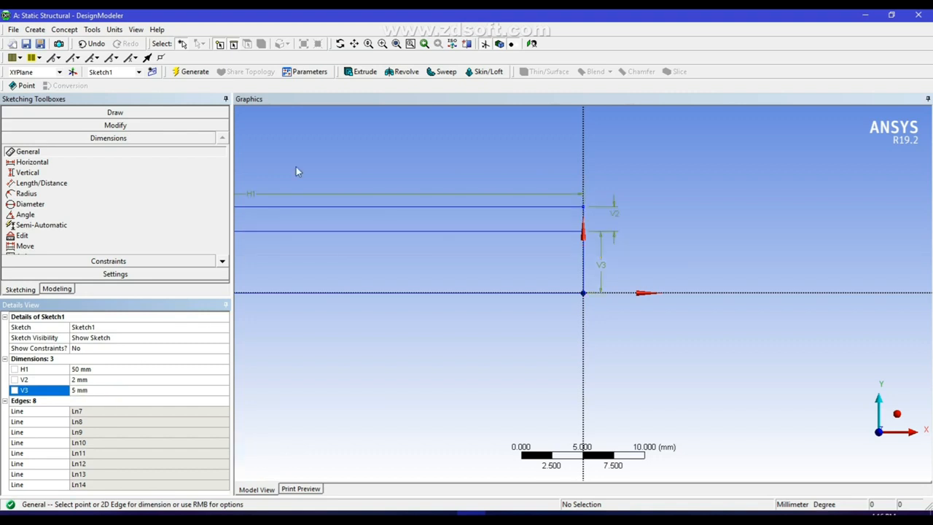
pyautogui.click(196, 73)
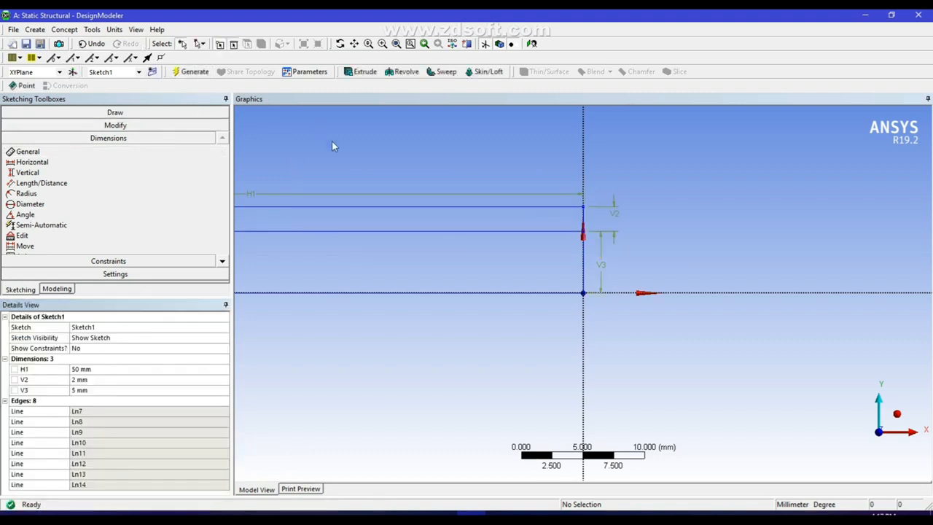
pyautogui.scroll(-5, 546, 268)
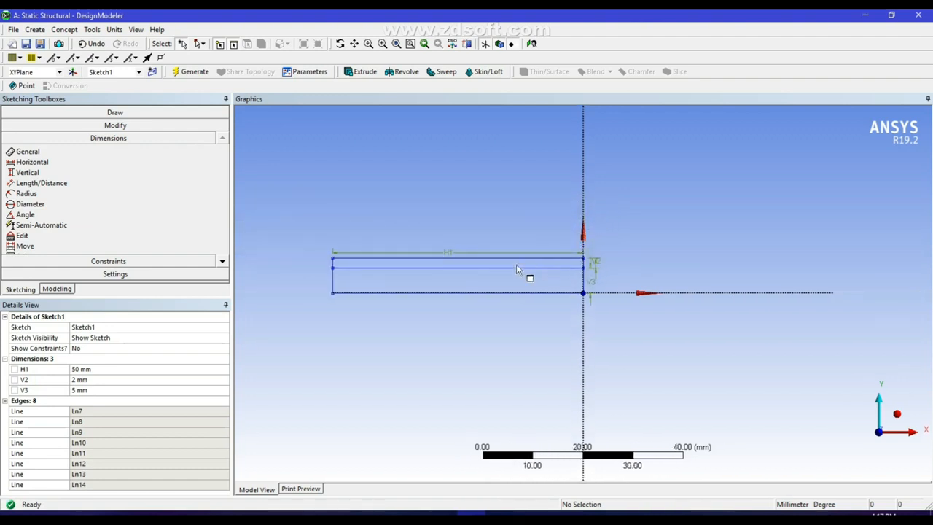
pyautogui.scroll(2, 516, 269)
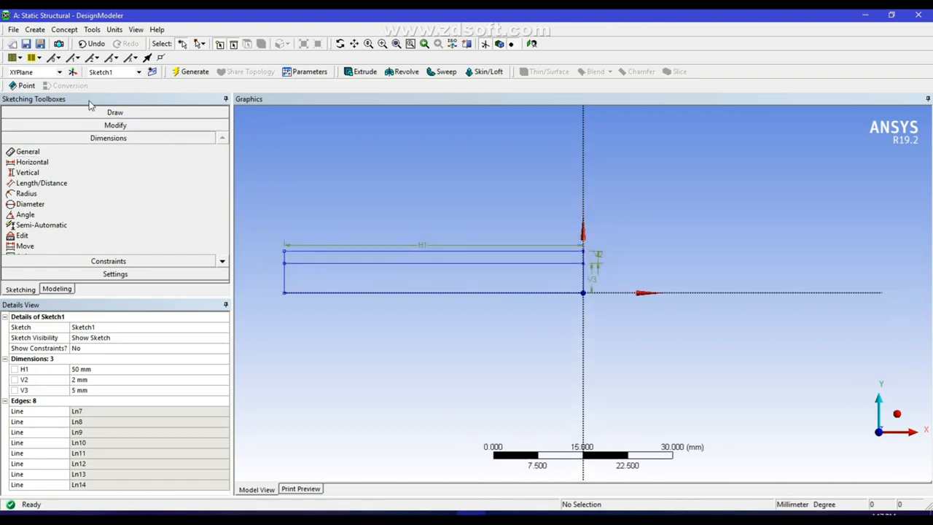
# Create a Surfaces From Sketches feature using Sketch1 as the base object
pyautogui.click(64, 29)
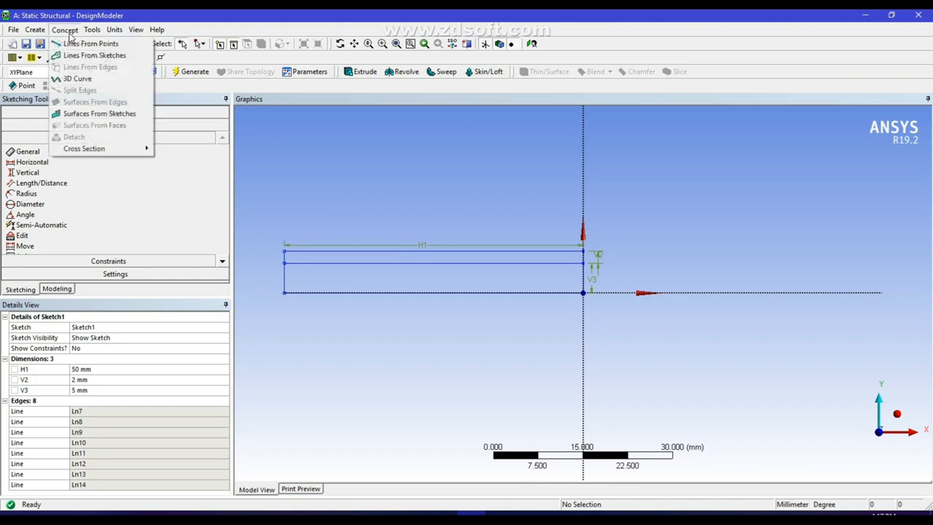
pyautogui.click(78, 117)
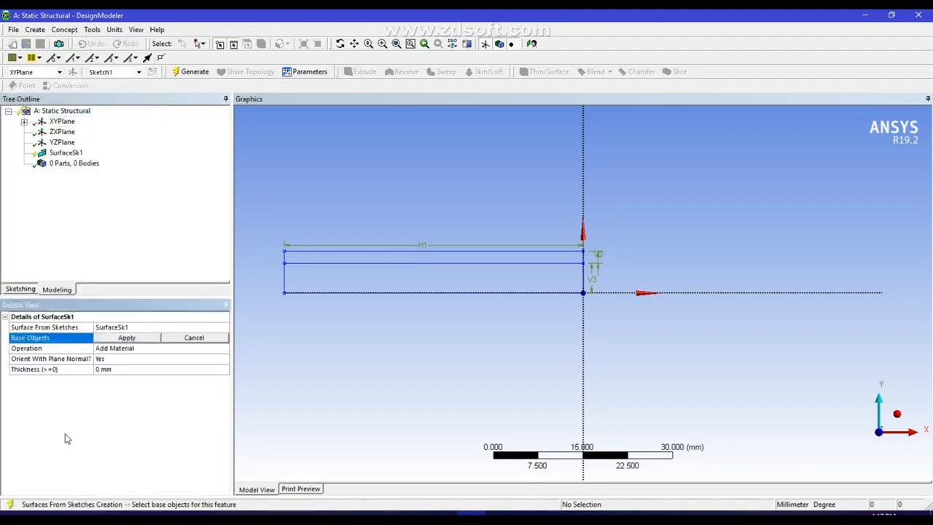
pyautogui.click(24, 122)
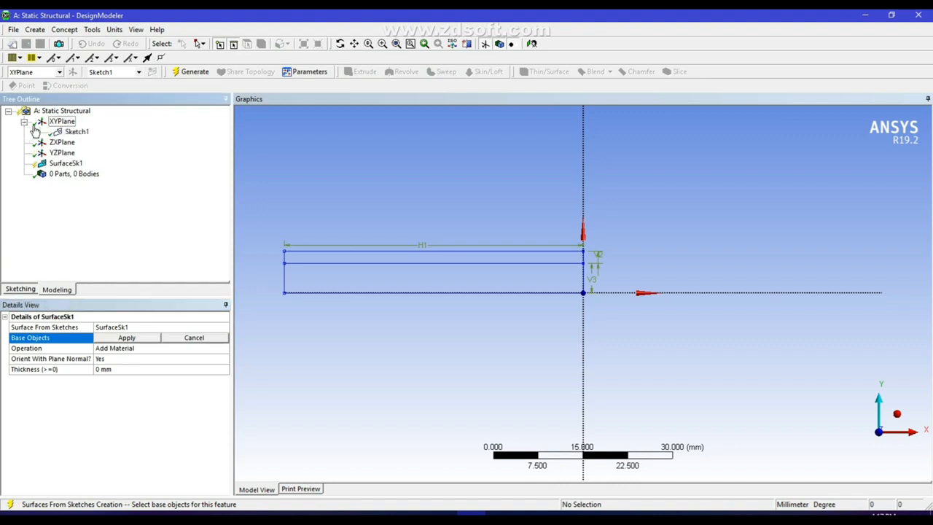
pyautogui.click(76, 132)
pyautogui.click(125, 339)
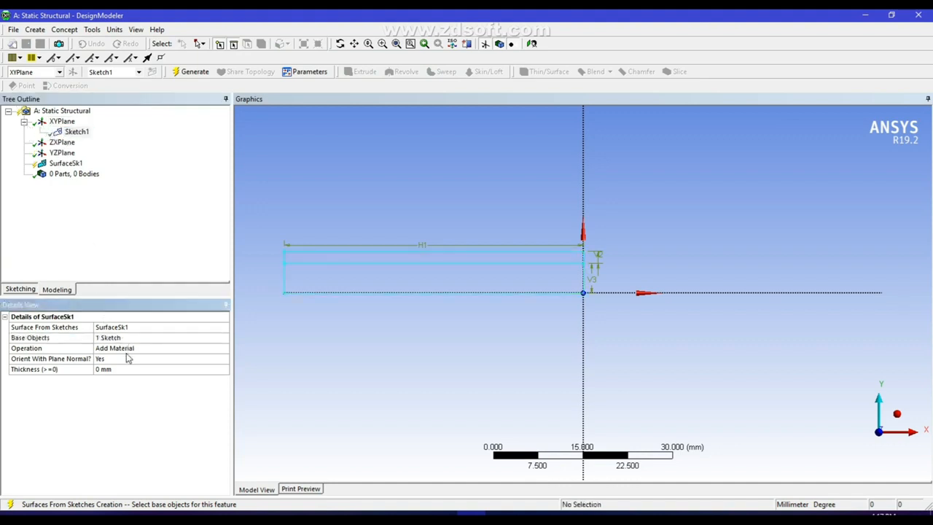
# Set the operation to Add Frozen with 2 mm thickness and generate the two surface bodies
pyautogui.click(163, 360)
pyautogui.click(175, 348)
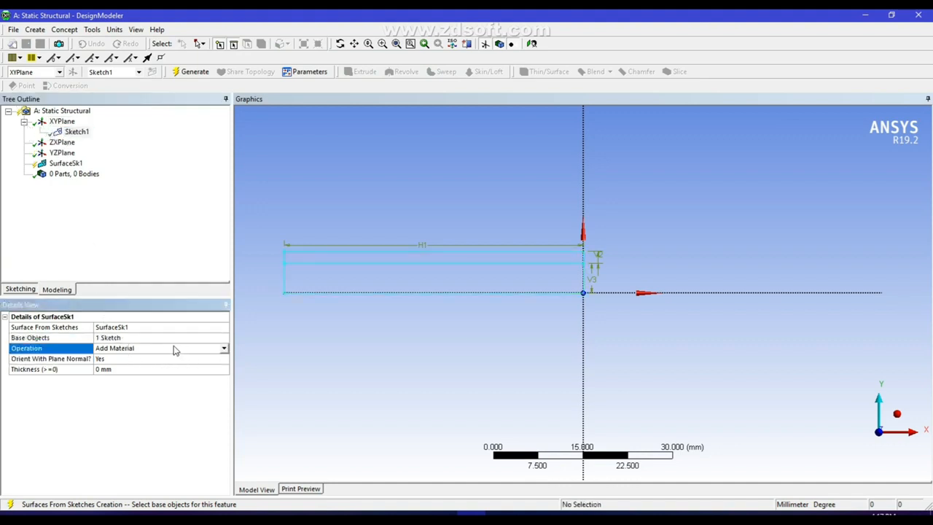
pyautogui.click(224, 348)
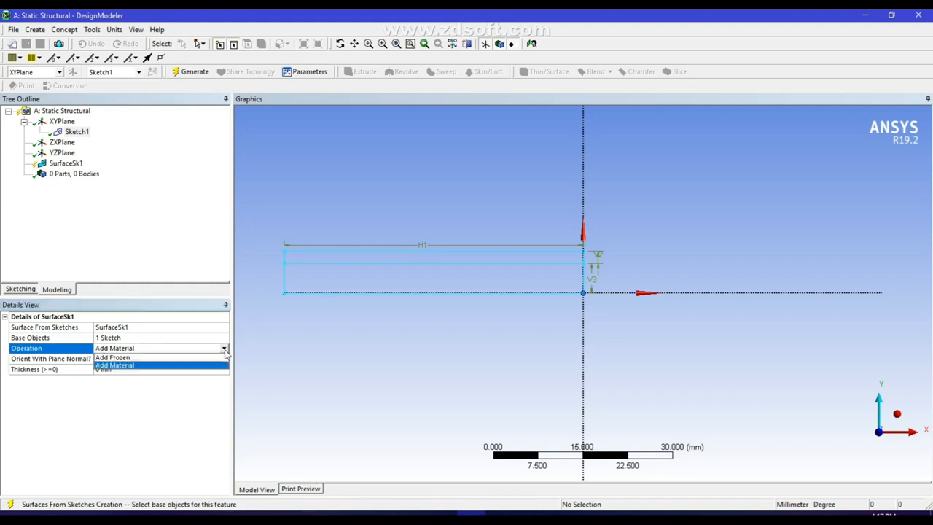
pyautogui.click(126, 360)
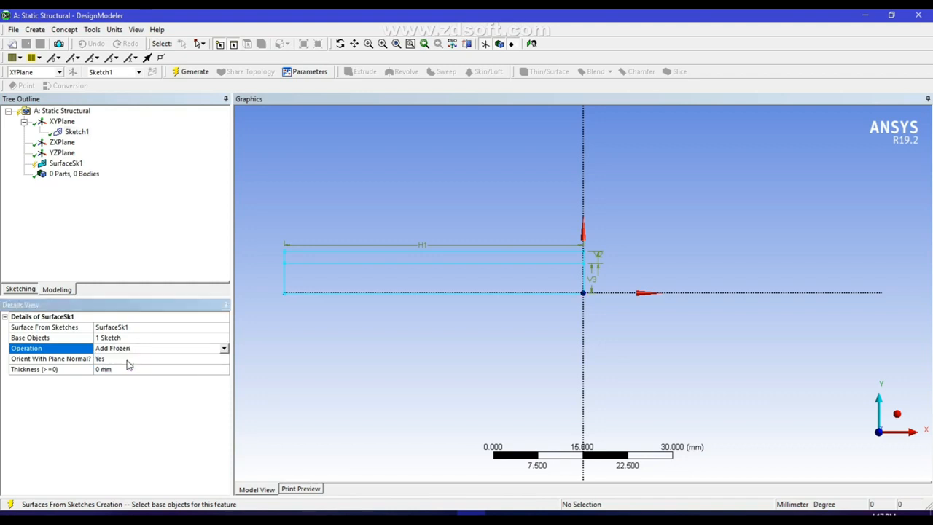
pyautogui.click(117, 370)
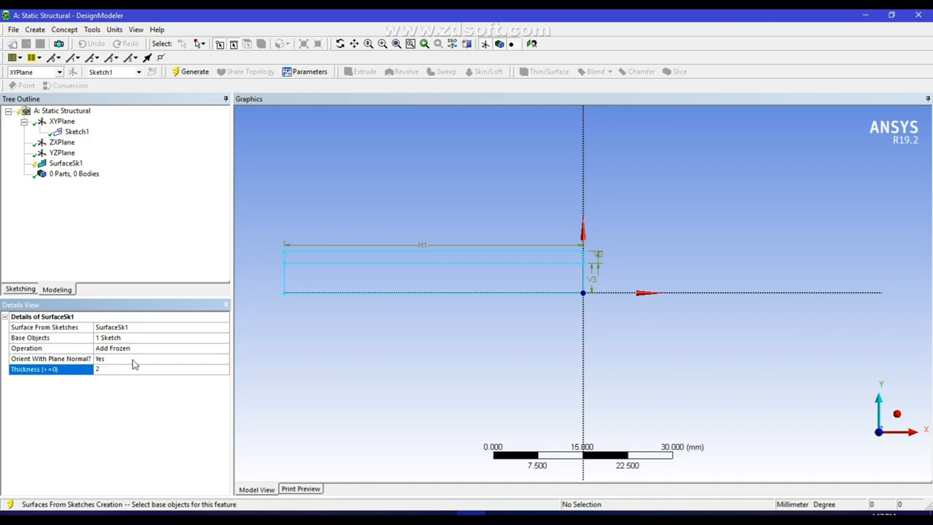
pyautogui.write('2')
pyautogui.click(192, 71)
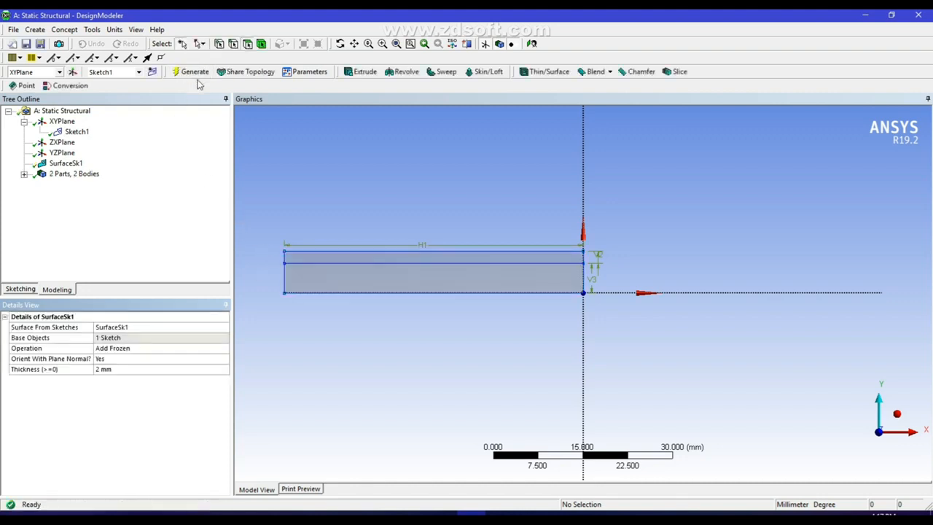
pyautogui.click(353, 283)
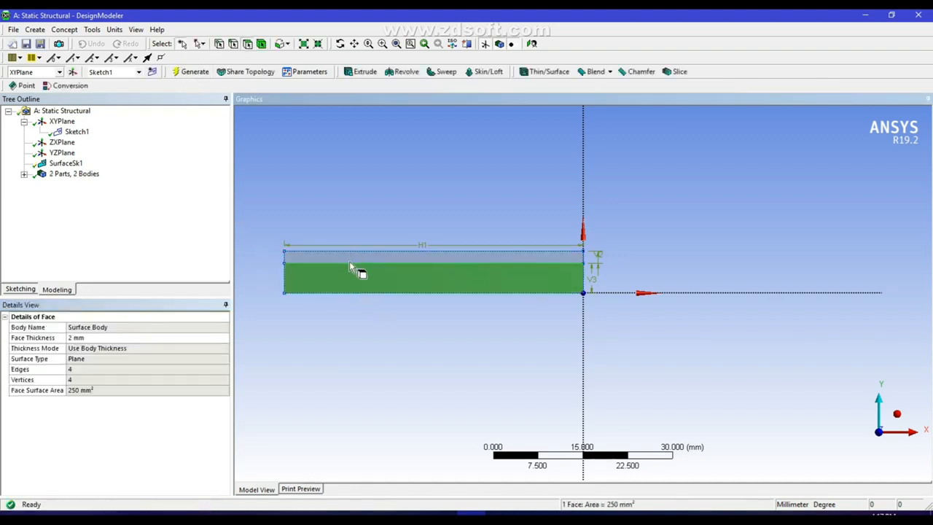
# Check the strip faces, then expand 2 Parts, 2 Bodies and right-click the first Surface Body
pyautogui.click(349, 258)
pyautogui.click(353, 282)
pyautogui.click(315, 197)
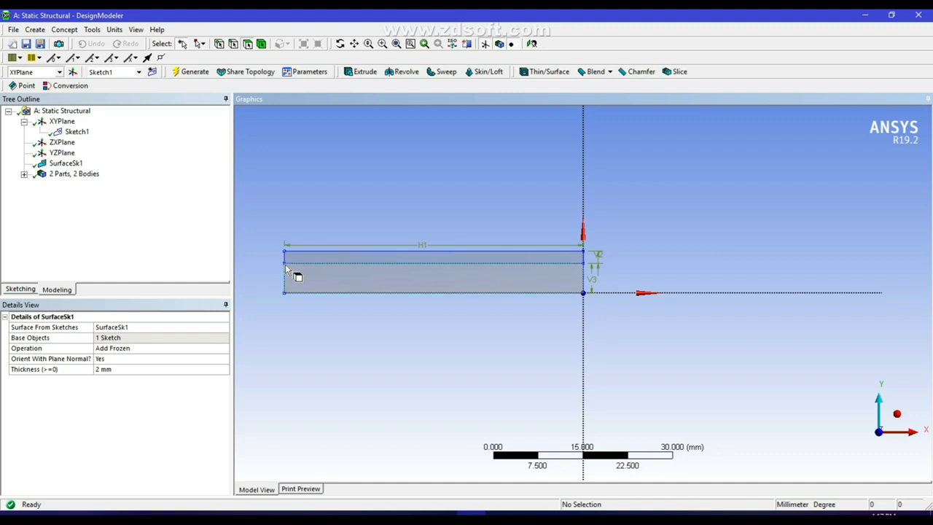
pyautogui.click(64, 29)
pyautogui.click(250, 142)
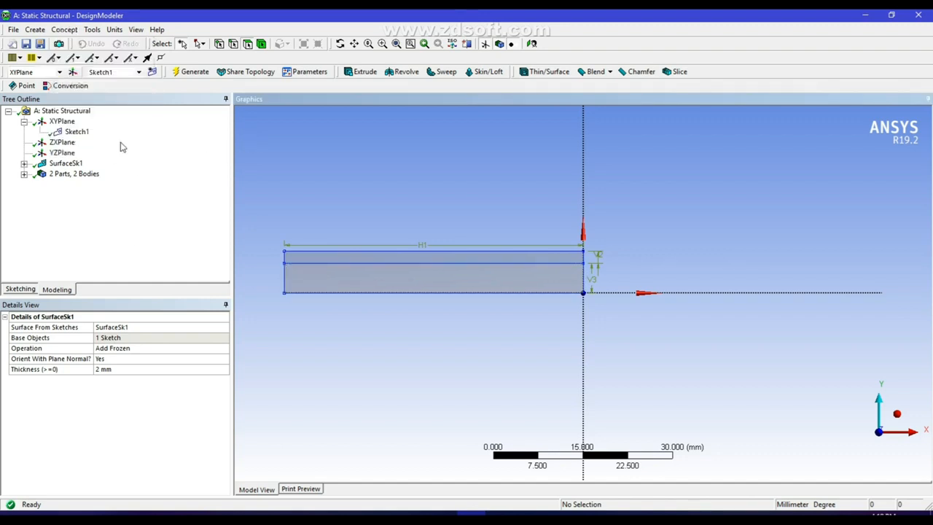
pyautogui.click(24, 174)
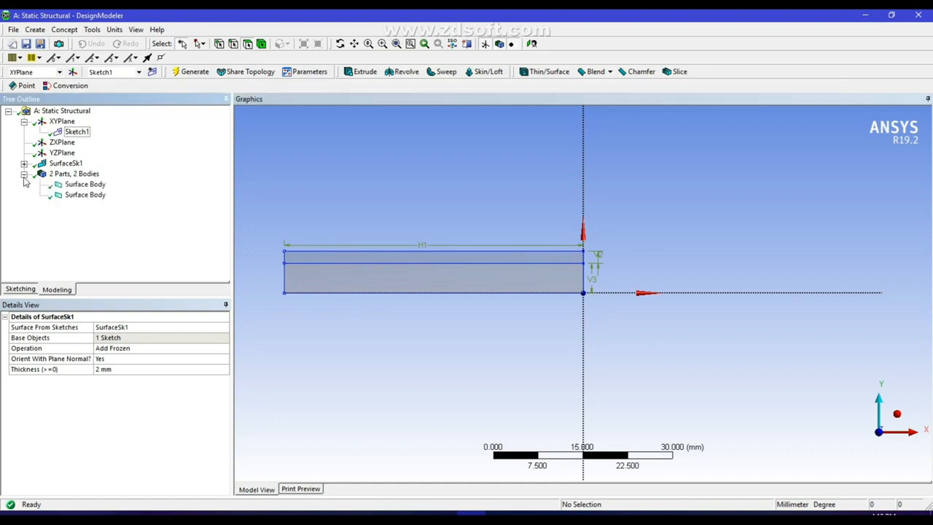
pyautogui.rightClick(91, 186)
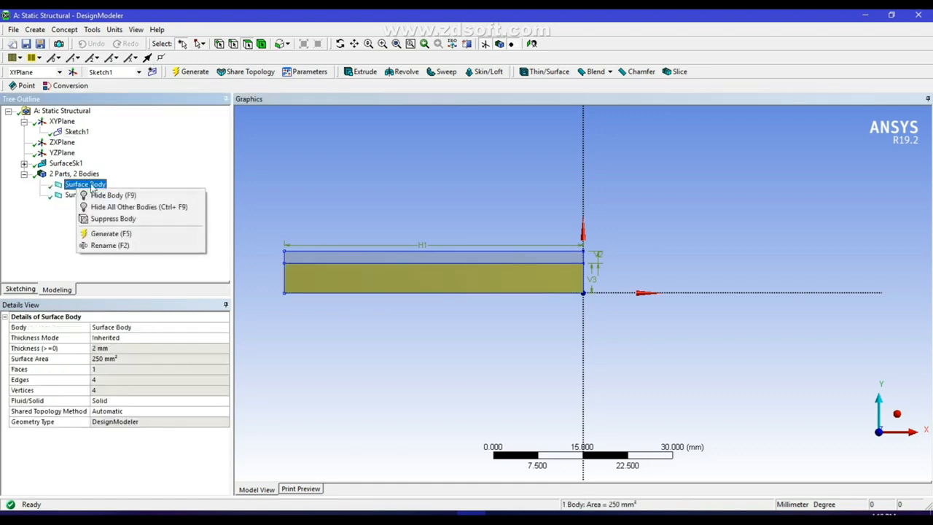
# Suppress the lower body and split the thin strip's long edge at fraction 0.9
pyautogui.click(113, 219)
pyautogui.click(66, 30)
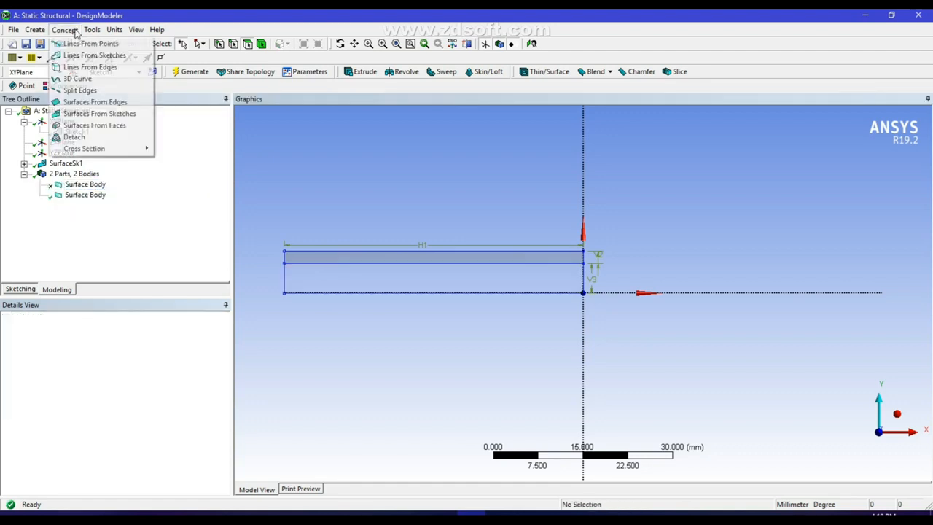
pyautogui.click(79, 90)
pyautogui.click(305, 255)
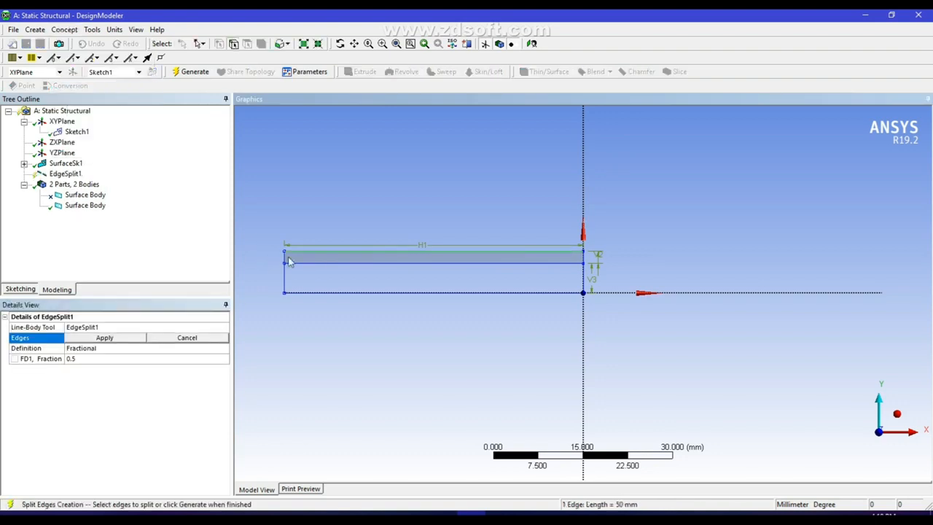
pyautogui.click(121, 339)
pyautogui.click(98, 359)
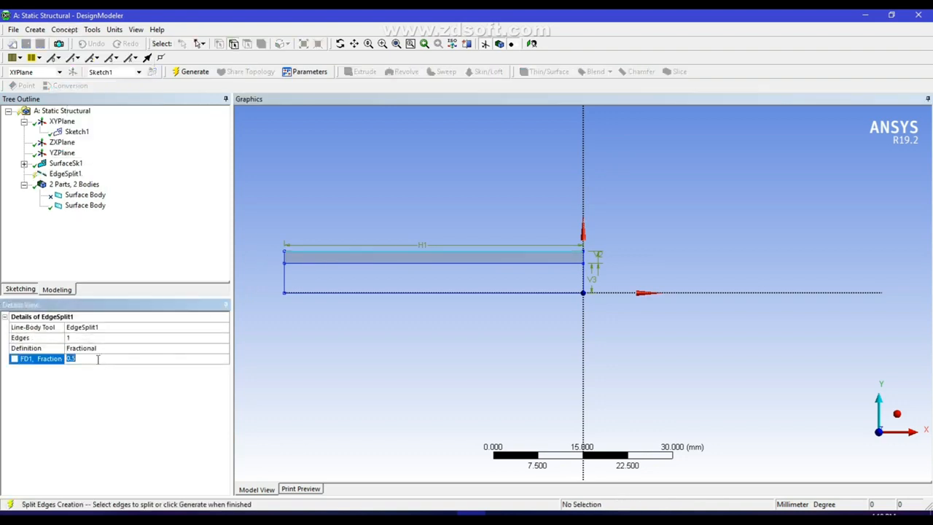
pyautogui.write('0.1')
pyautogui.click(192, 72)
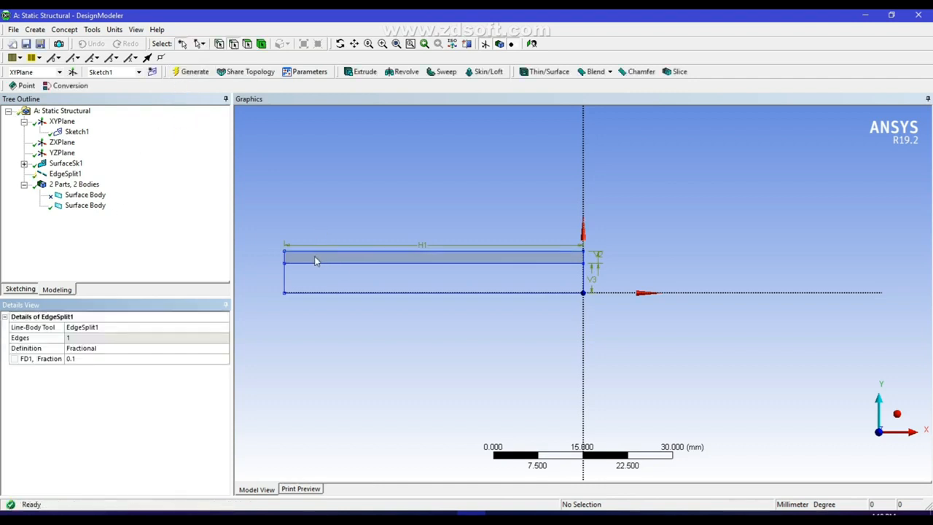
pyautogui.click(95, 358)
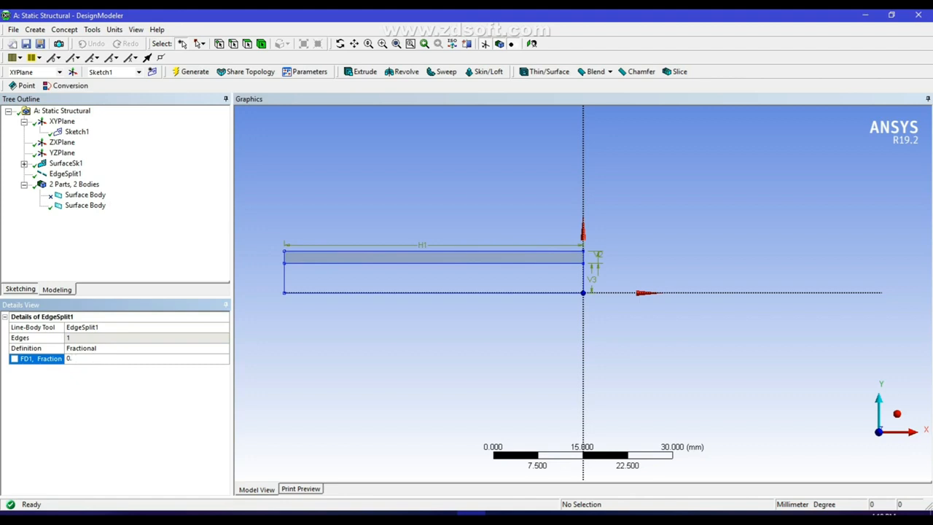
pyautogui.write('0.9')
pyautogui.click(183, 72)
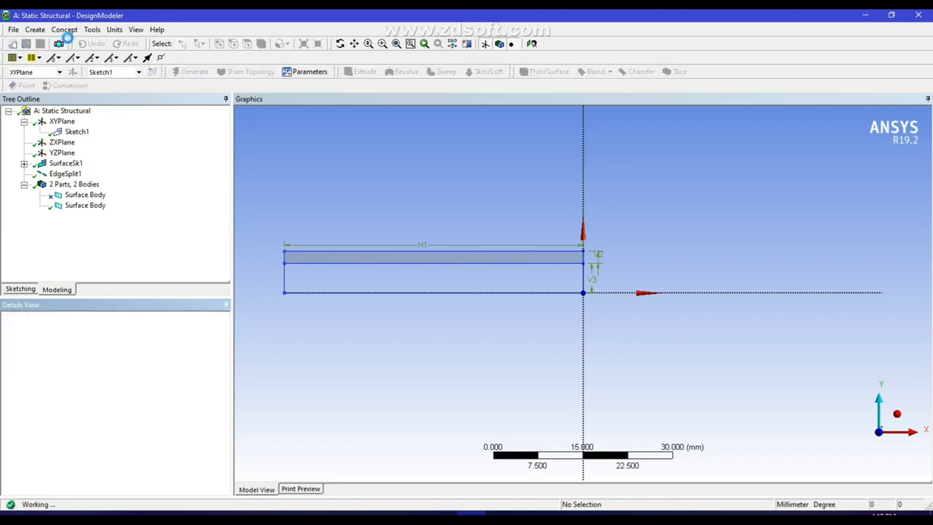
# Add a second split on the same long strip edge at fraction 0.1
pyautogui.click(67, 30)
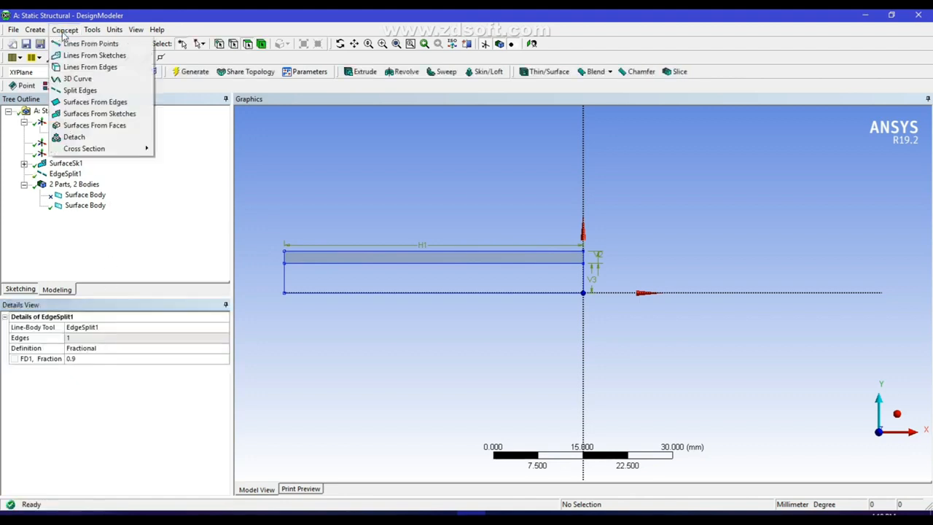
pyautogui.click(80, 91)
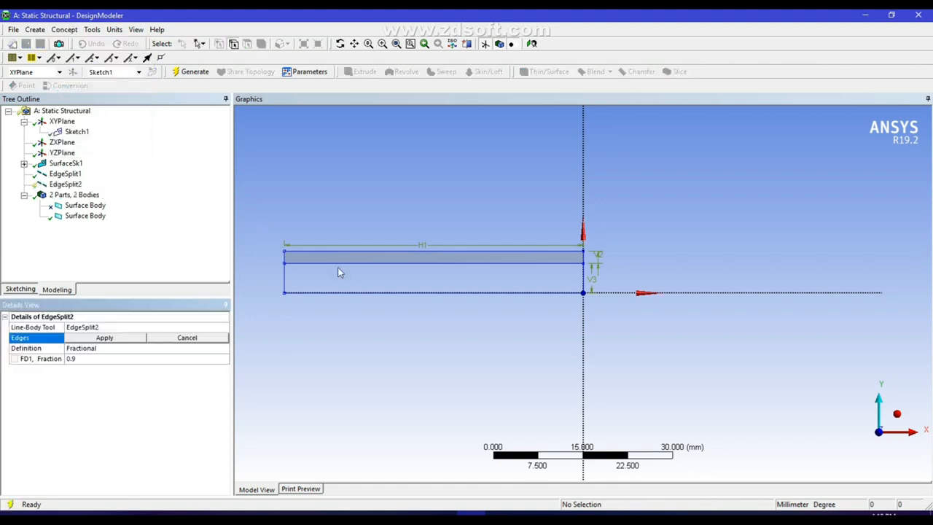
pyautogui.click(300, 263)
pyautogui.click(117, 337)
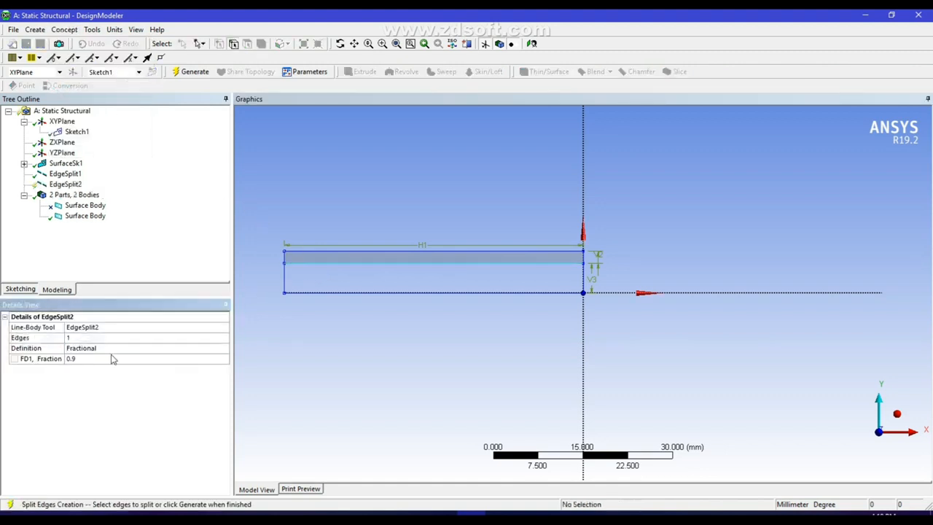
pyautogui.click(113, 359)
pyautogui.write('1')
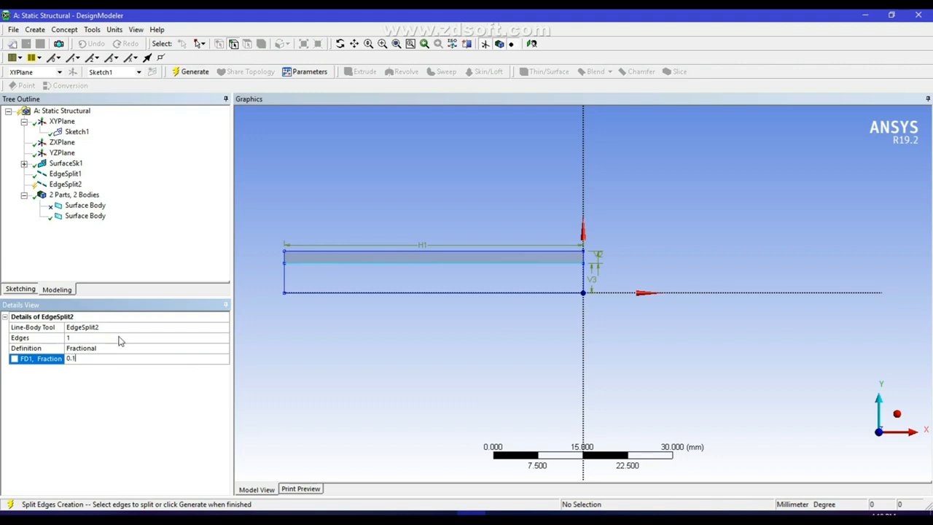
pyautogui.click(183, 72)
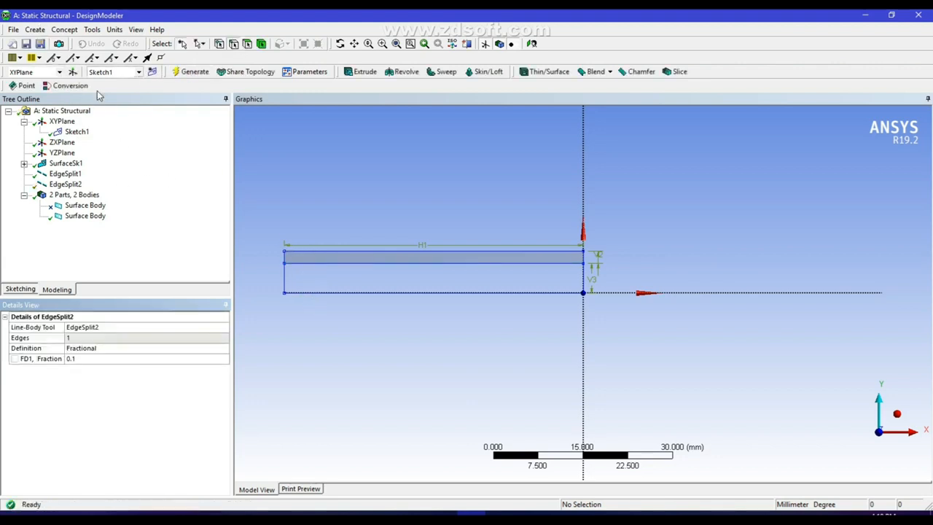
# Restore the lower body, suppress the thin upper body, and generate EdgeSplit3 on the lower body's top edge
pyautogui.rightClick(72, 206)
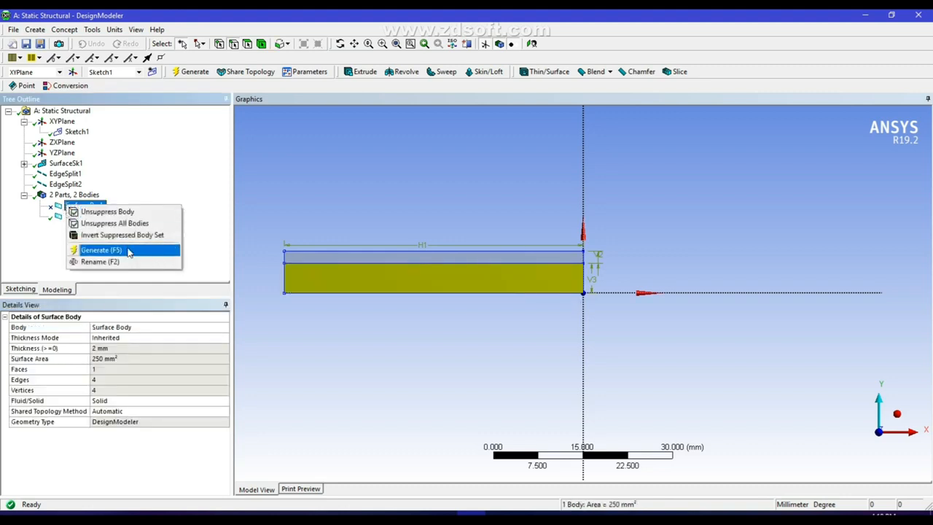
pyautogui.click(102, 212)
pyautogui.rightClick(86, 218)
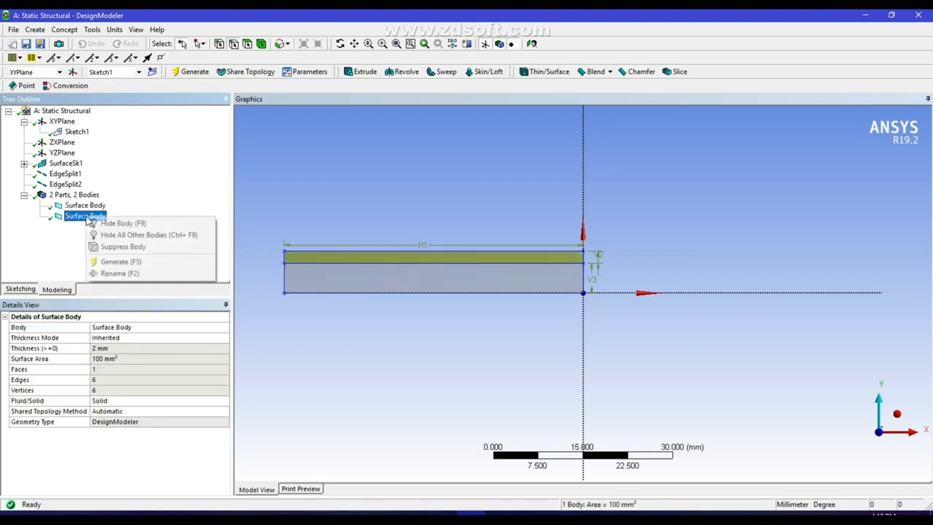
pyautogui.click(122, 248)
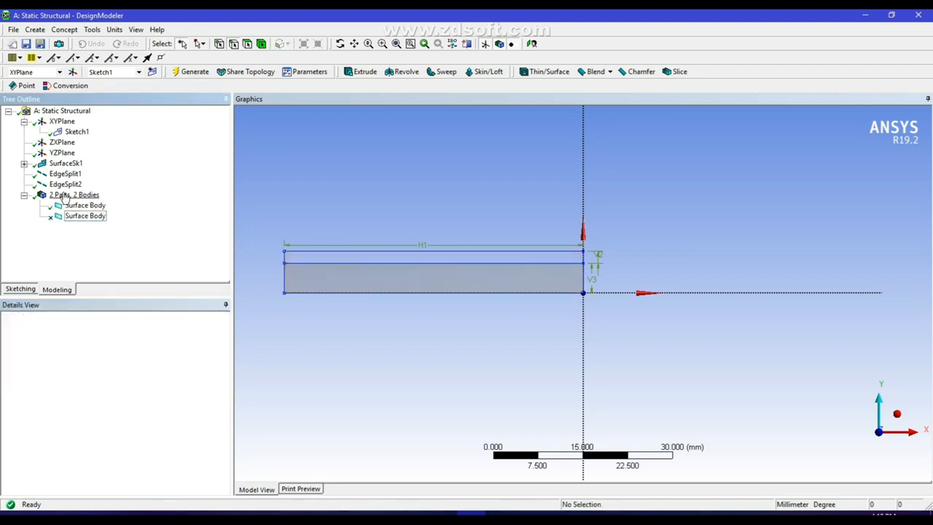
pyautogui.click(64, 29)
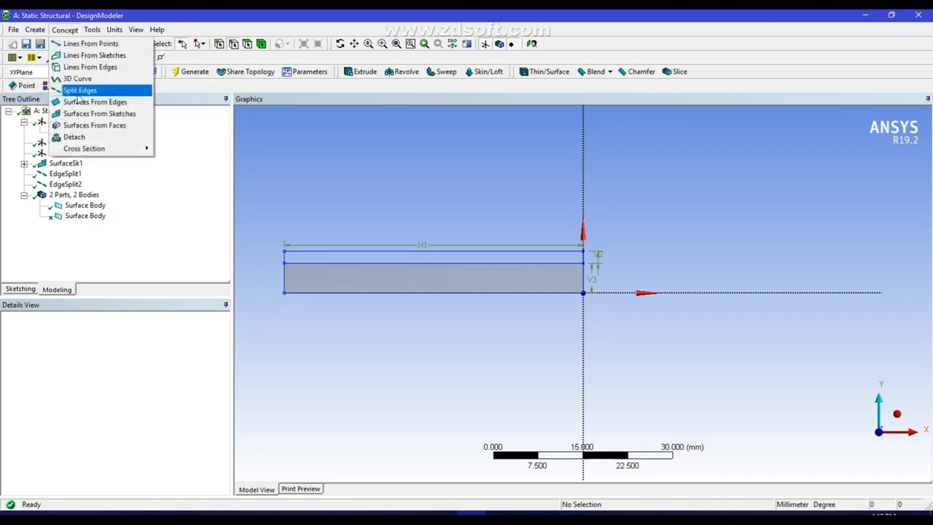
pyautogui.click(76, 90)
pyautogui.click(297, 263)
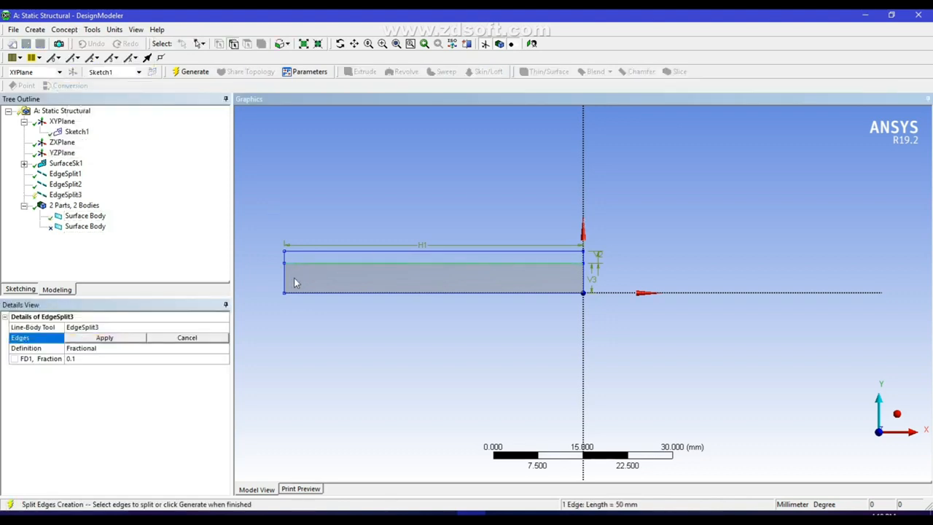
pyautogui.click(133, 339)
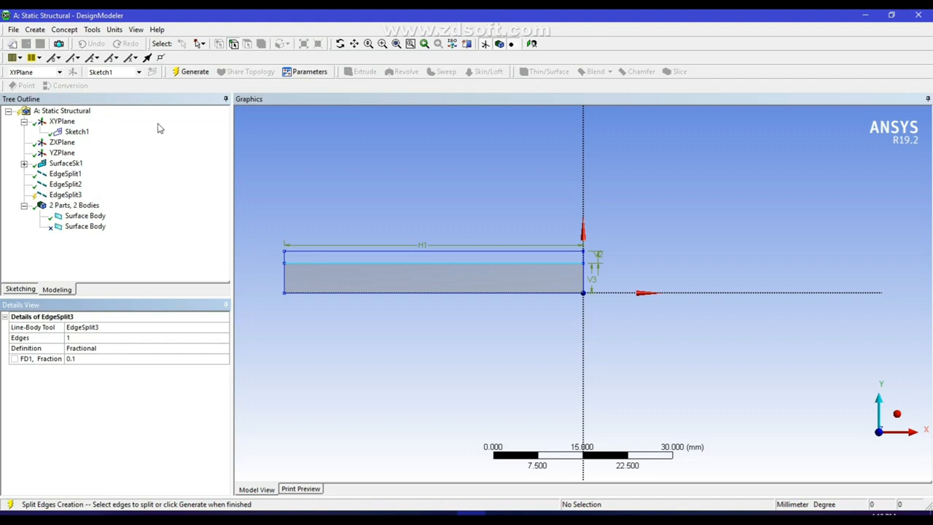
pyautogui.click(191, 72)
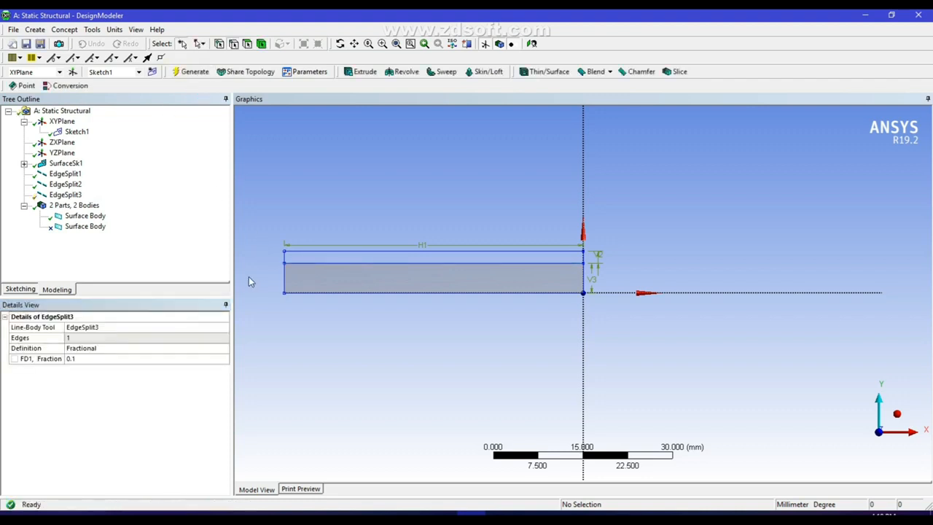
# Split the model's bottom edge at fraction 0.5
pyautogui.click(65, 29)
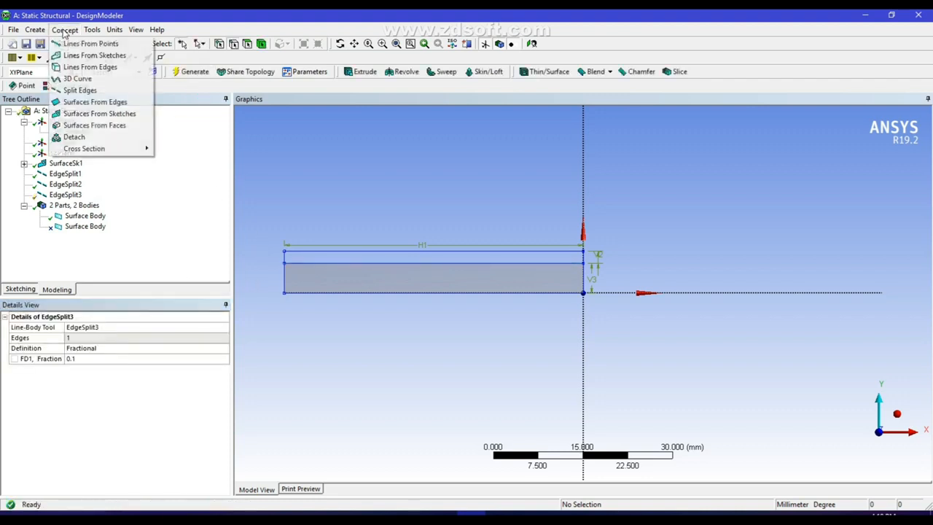
pyautogui.click(80, 89)
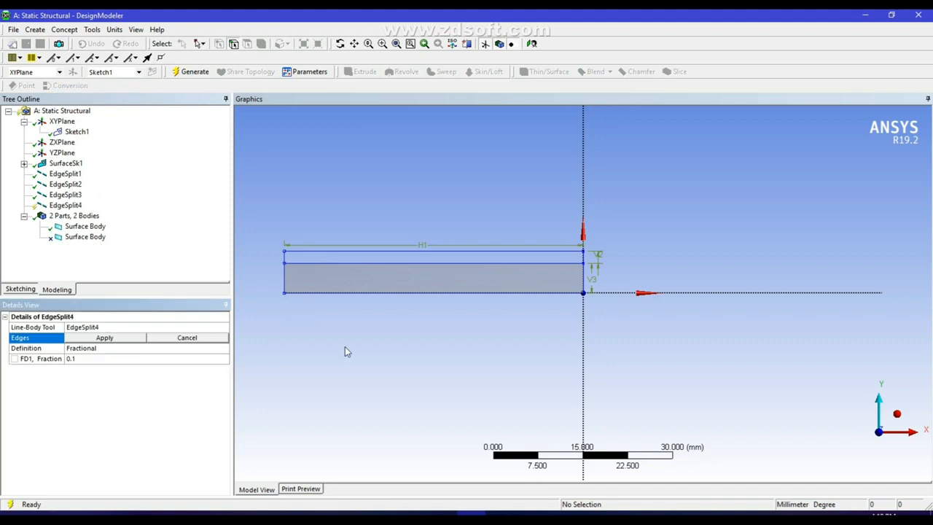
pyautogui.click(298, 293)
pyautogui.click(125, 337)
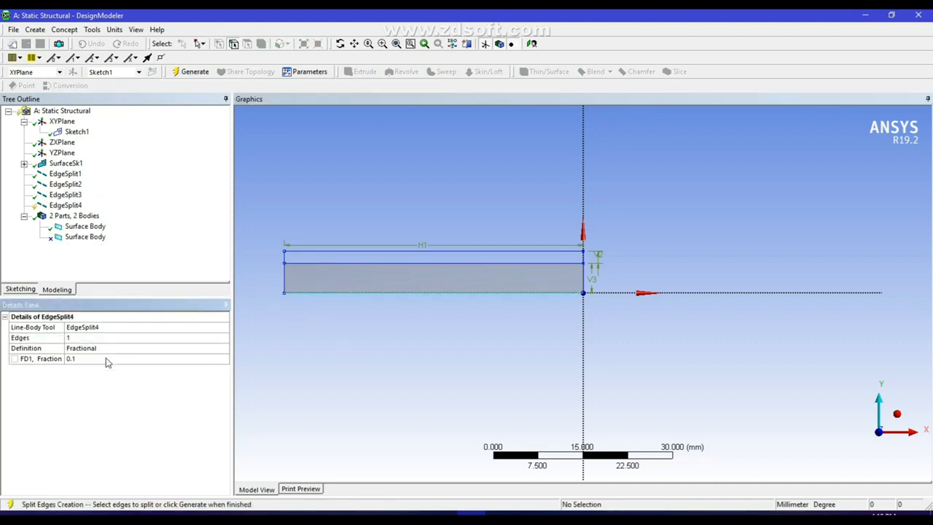
pyautogui.click(106, 358)
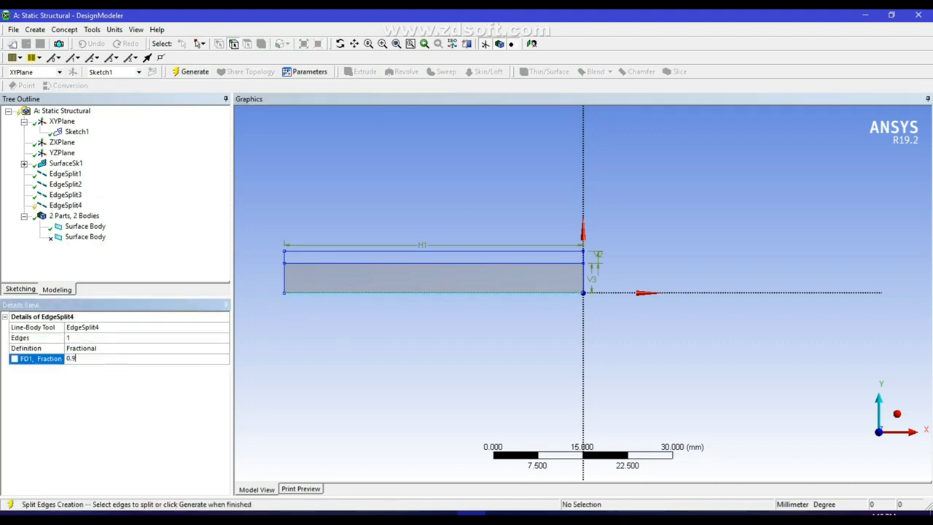
pyautogui.write('0.5')
pyautogui.click(186, 72)
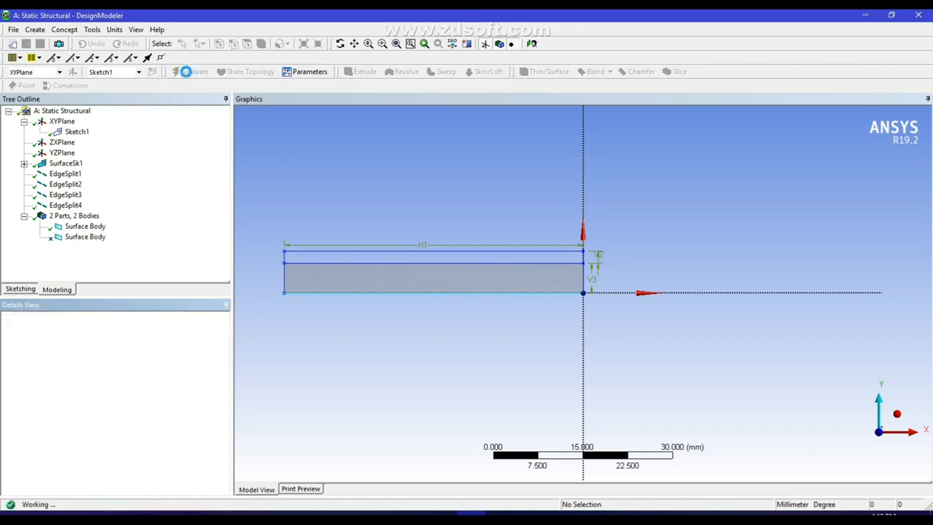
# Unsuppress the second Surface Body and close DesignModeler
pyautogui.rightClick(76, 237)
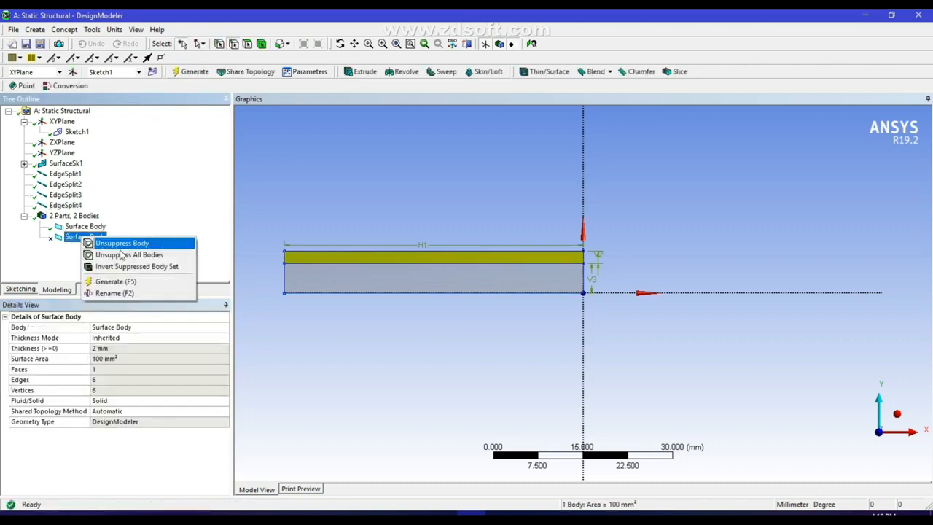
pyautogui.click(113, 244)
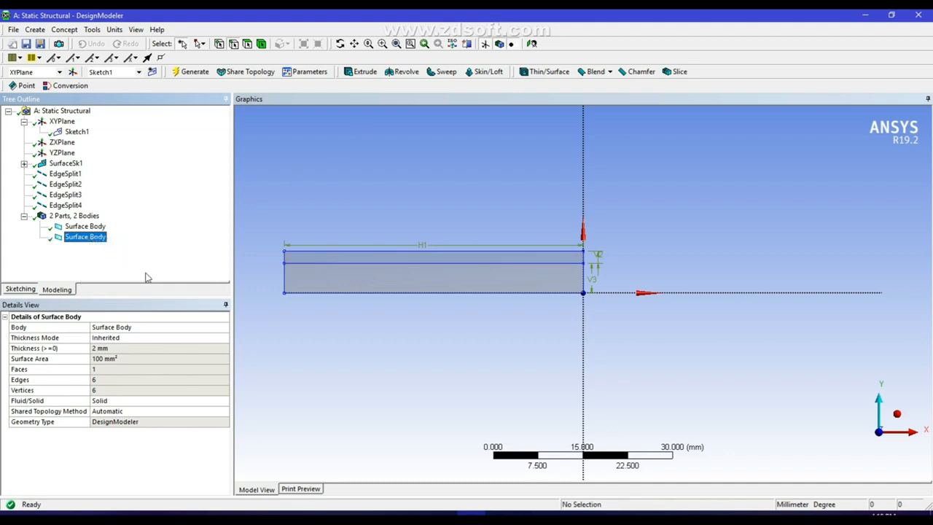
pyautogui.click(345, 257)
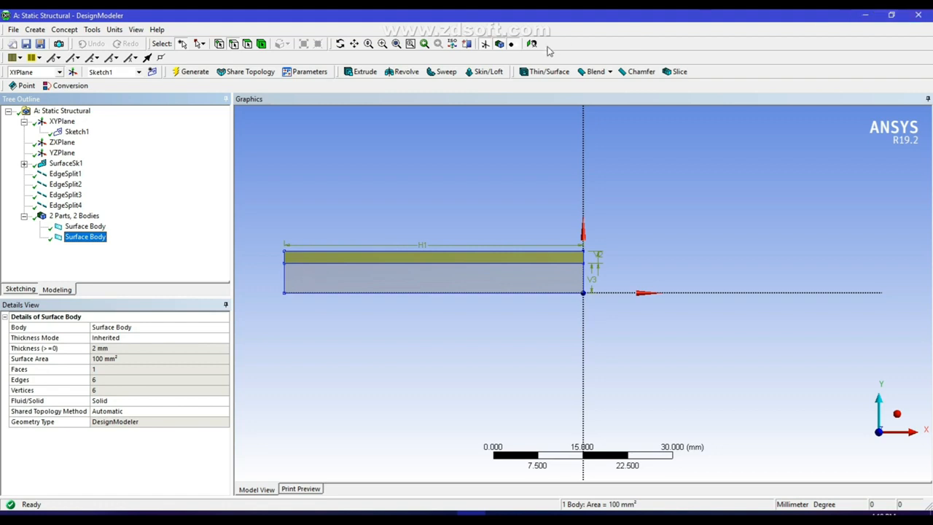
pyautogui.click(921, 15)
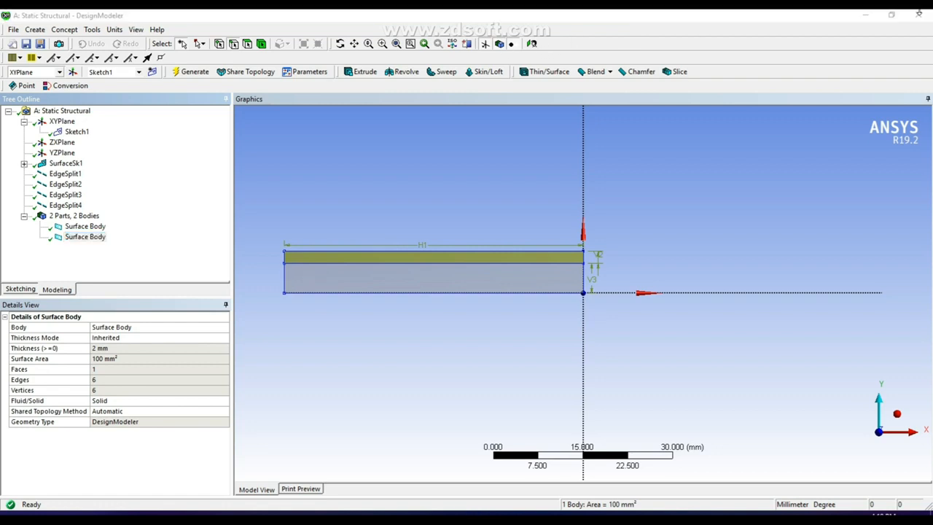
pyautogui.click(922, 17)
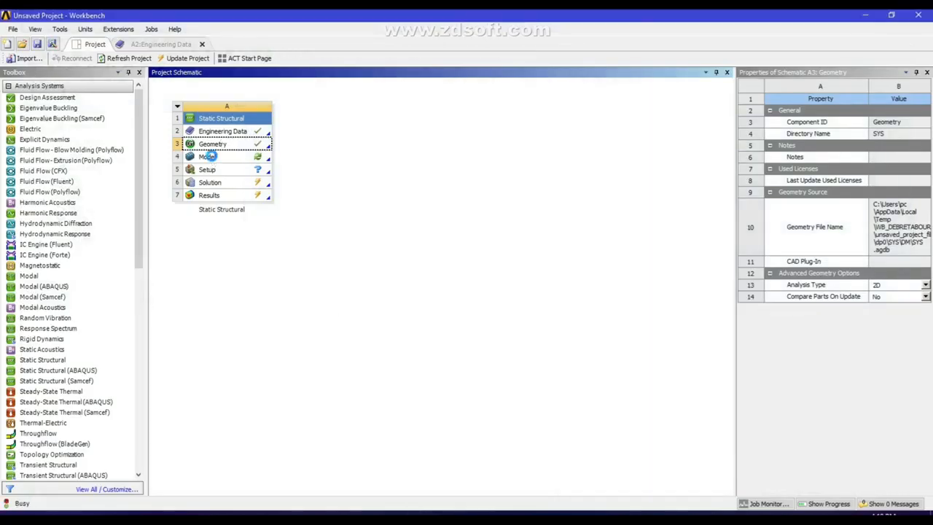
# Open the Static Structural Model in Mechanical, accepting the re-read of upstream geometry
pyautogui.doubleClick(208, 156)
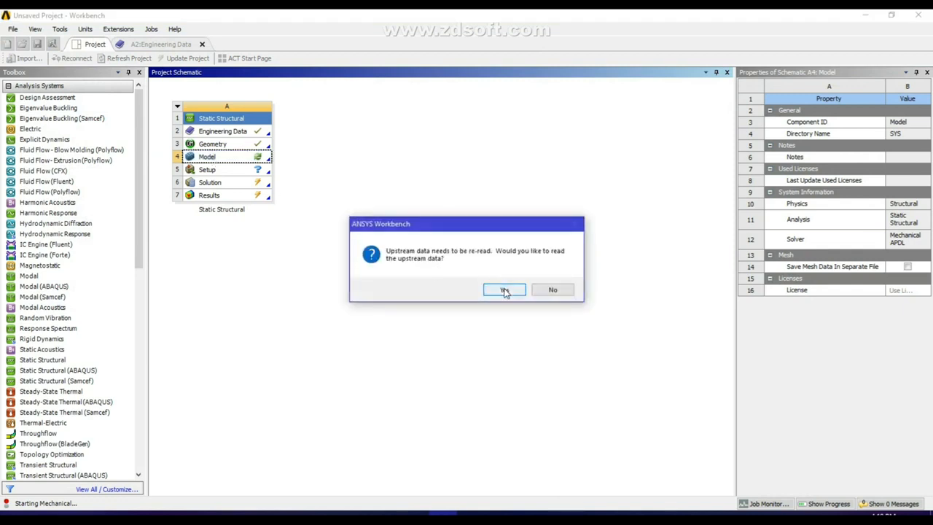
pyautogui.click(505, 290)
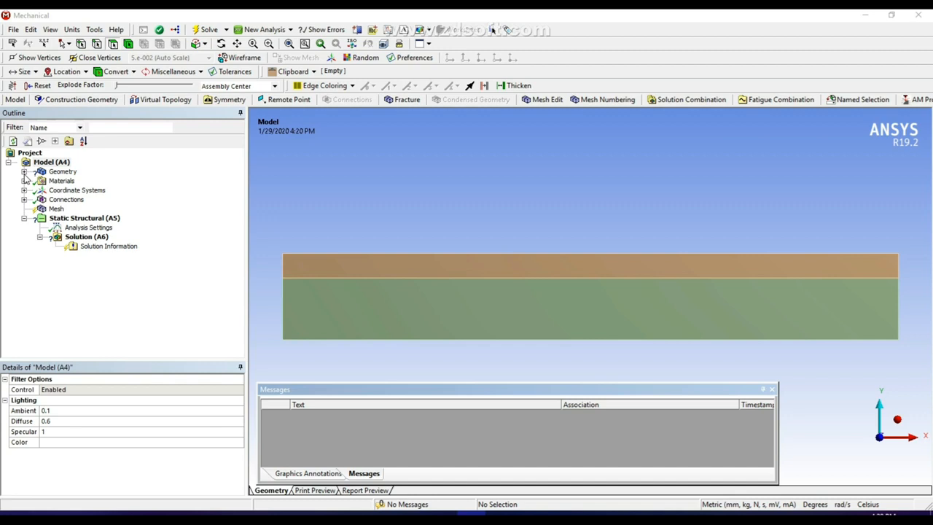
# Change the geometry's 2D Behavior from Plane Stress to Plane Strain
pyautogui.click(24, 173)
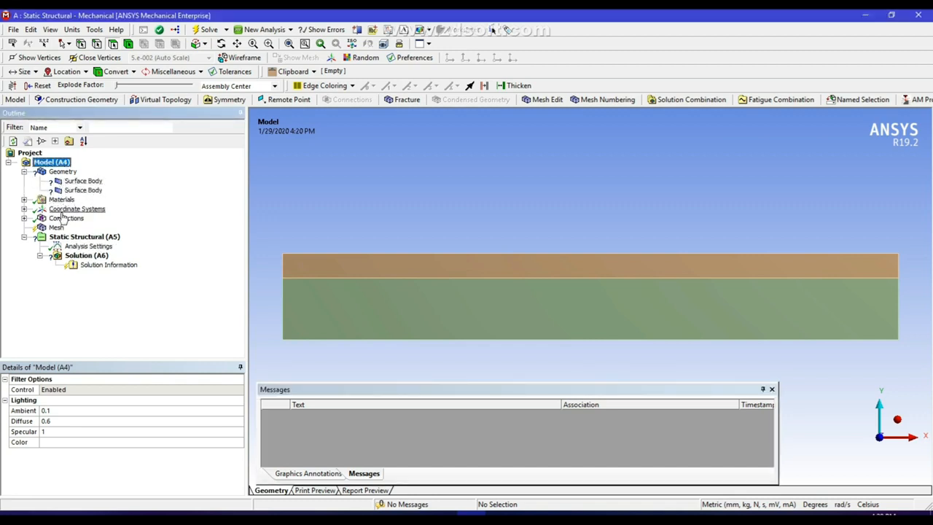
pyautogui.click(24, 199)
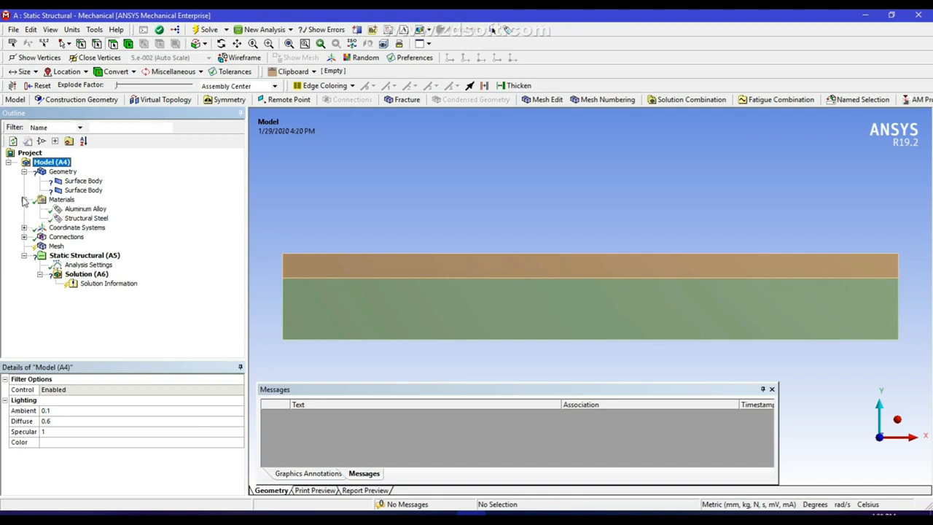
pyautogui.click(61, 173)
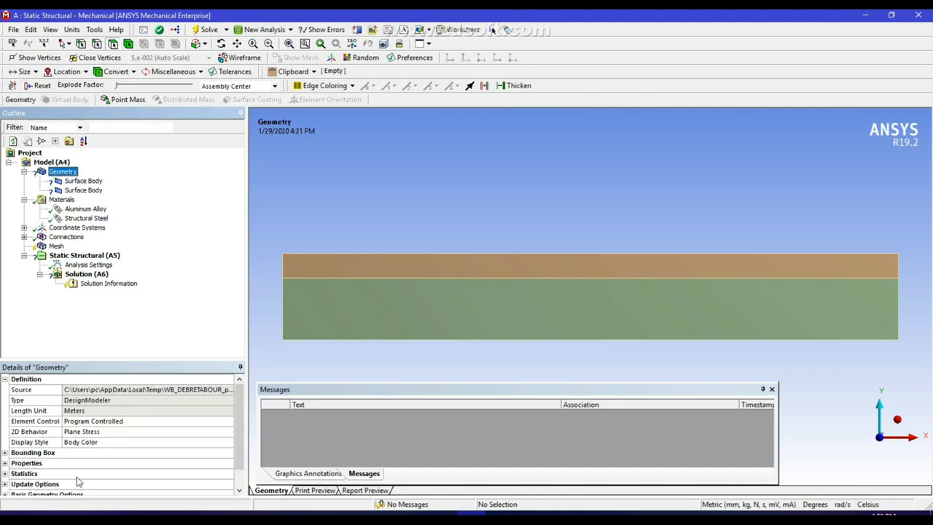
pyautogui.click(95, 432)
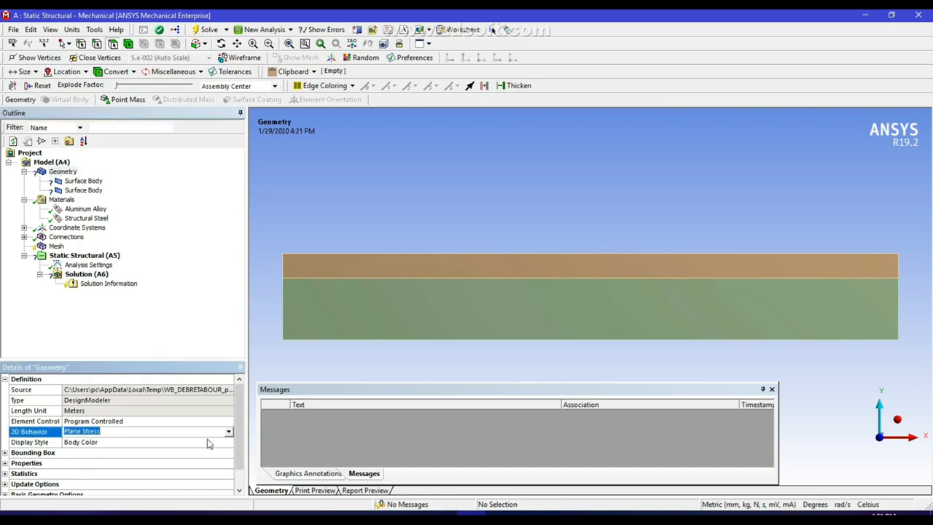
pyautogui.click(229, 432)
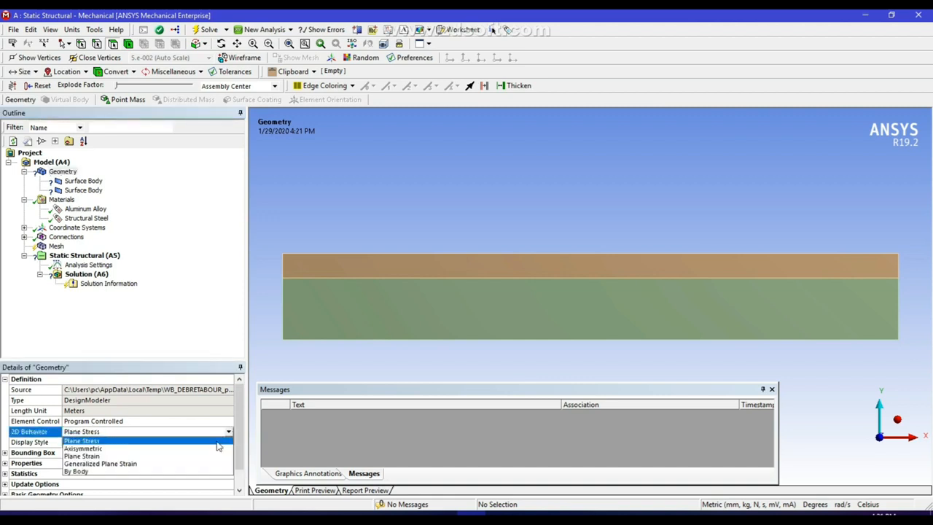
pyautogui.click(166, 456)
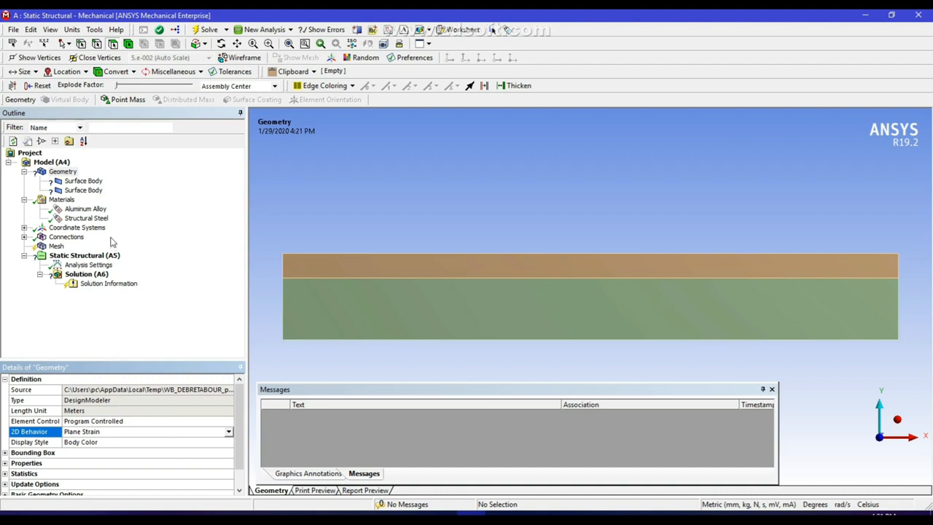
# Assign Structural Steel to the lower surface body
pyautogui.click(83, 181)
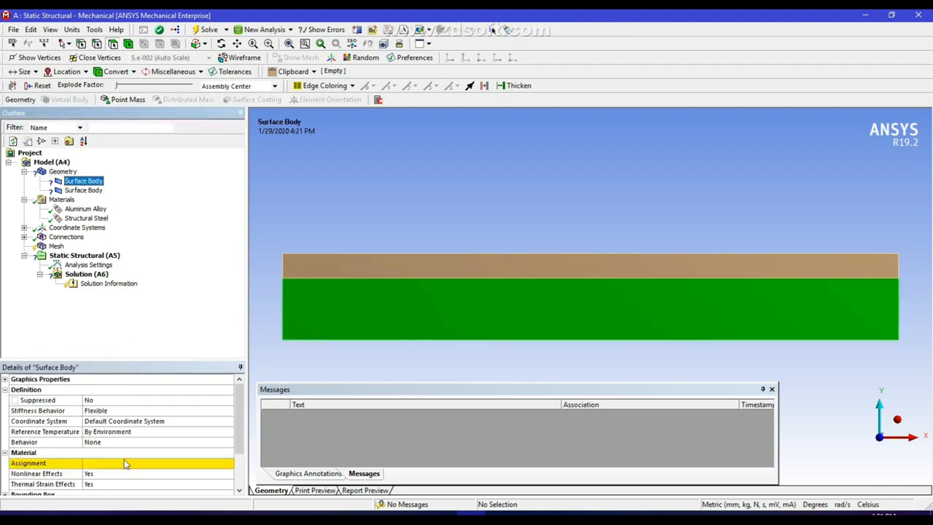
pyautogui.click(124, 464)
pyautogui.click(229, 464)
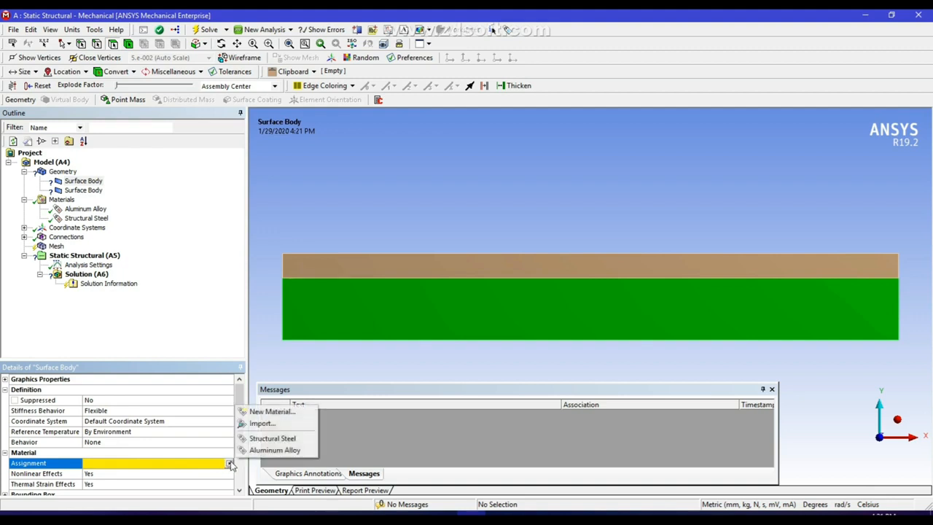
pyautogui.click(270, 438)
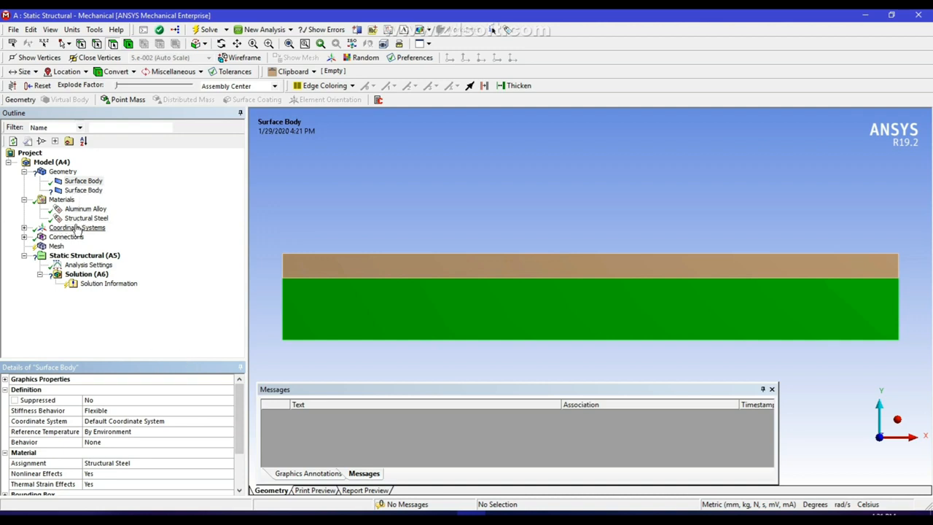
# Assign Aluminum Alloy to the thin upper surface body
pyautogui.click(71, 200)
pyautogui.click(83, 190)
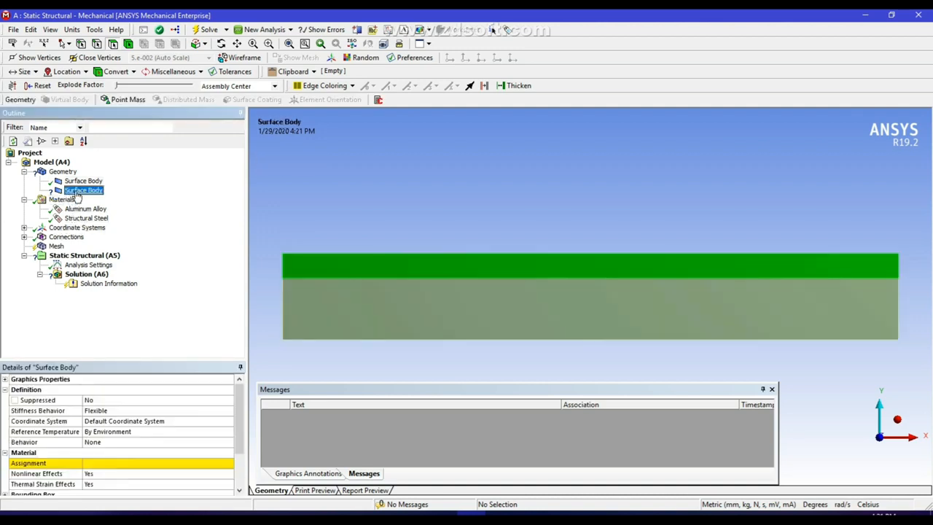
pyautogui.click(128, 465)
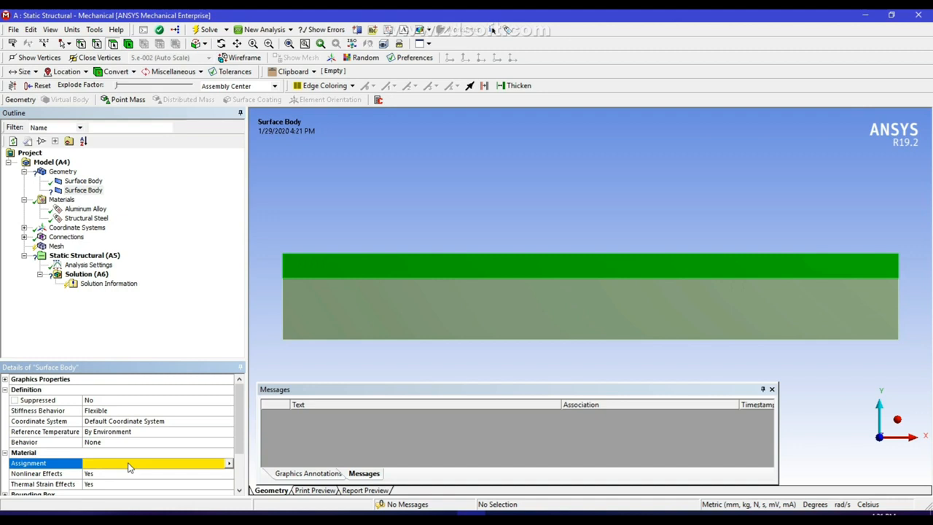
pyautogui.click(229, 463)
pyautogui.click(260, 450)
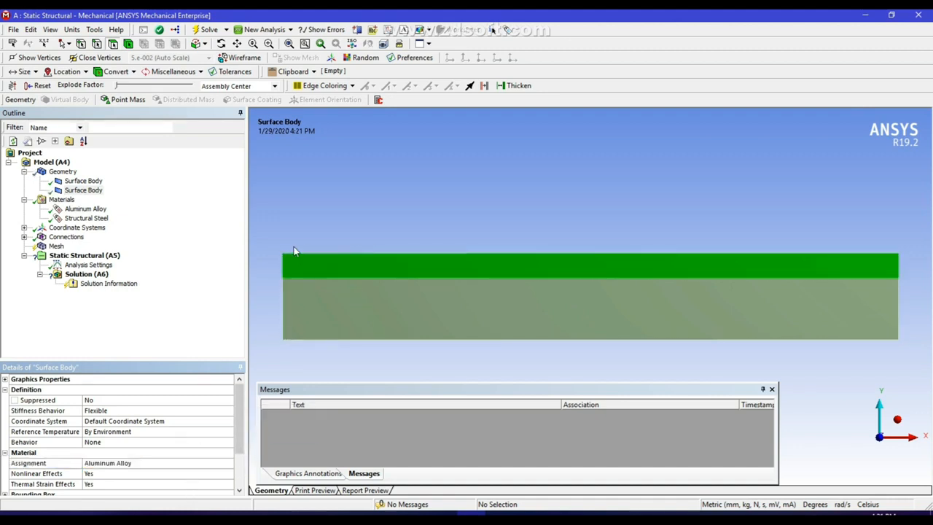
pyautogui.click(24, 172)
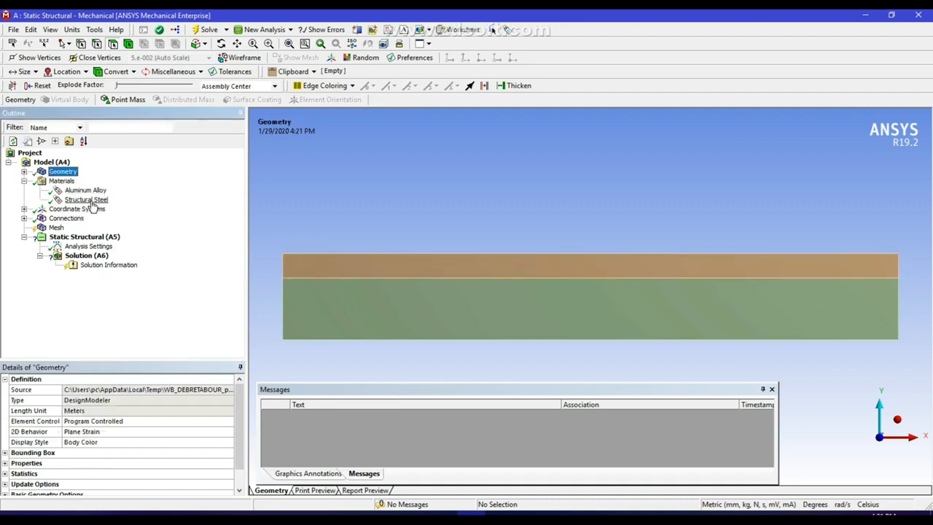
# Set the mesh element order to Linear
pyautogui.click(54, 228)
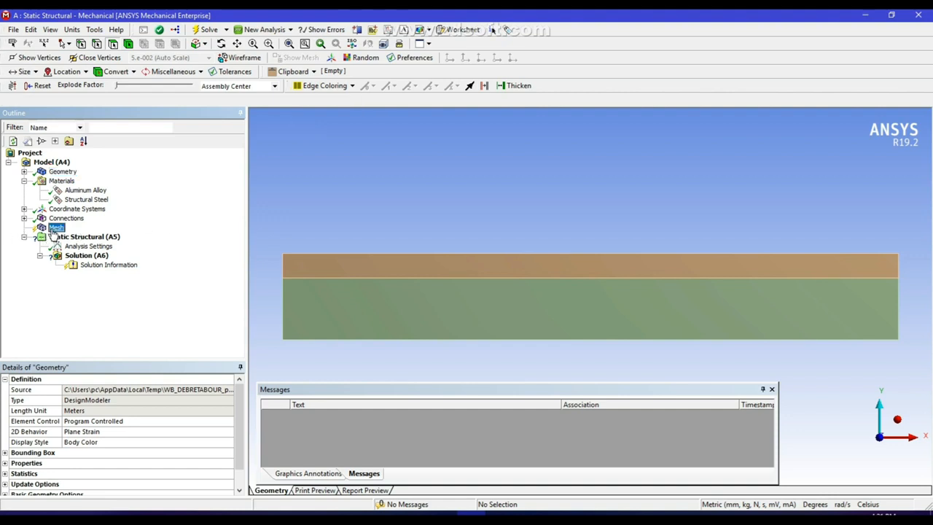
pyautogui.click(106, 423)
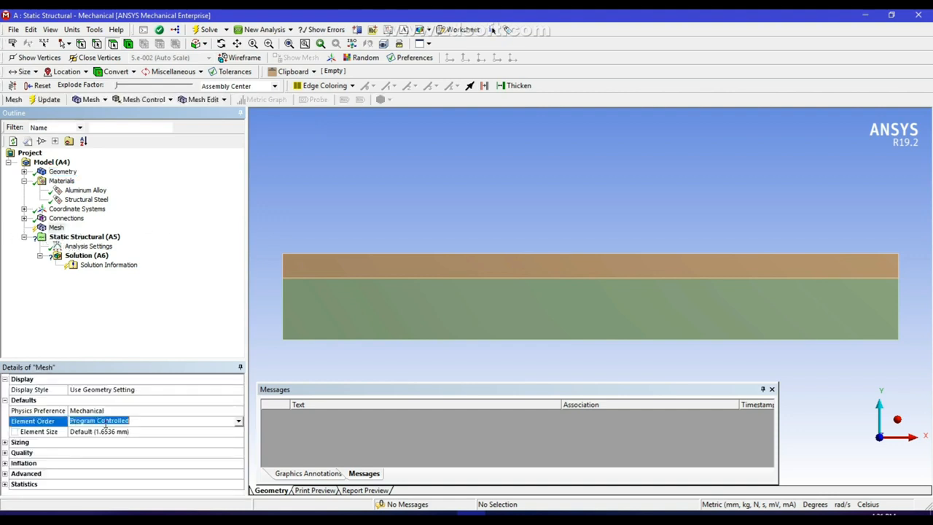
pyautogui.click(238, 422)
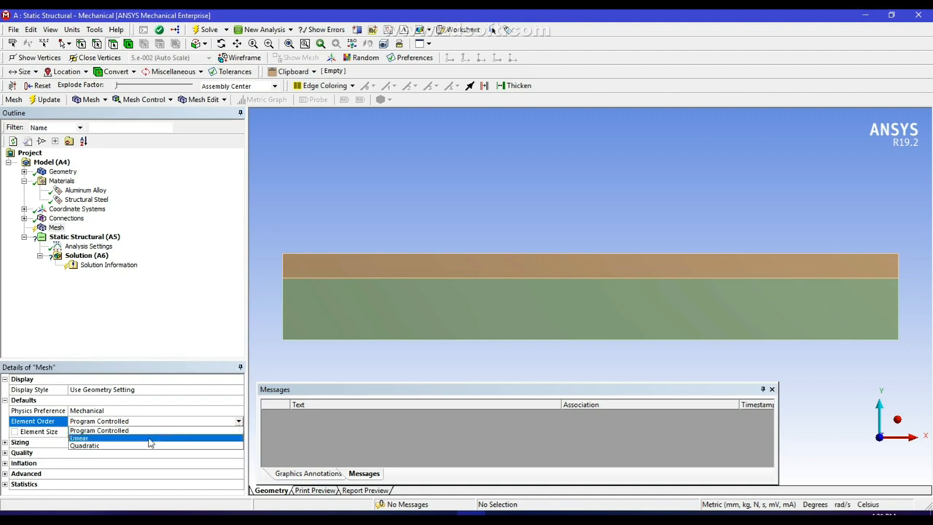
pyautogui.click(146, 441)
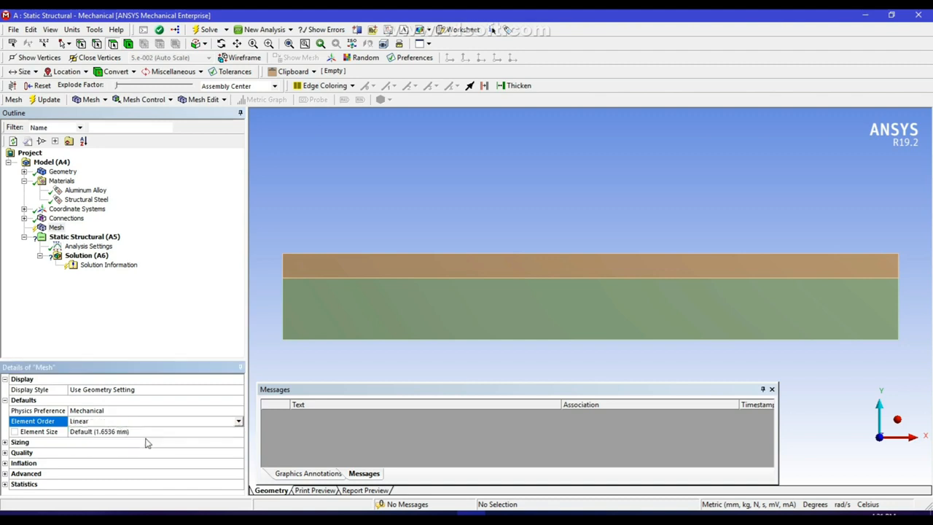
pyautogui.click(279, 190)
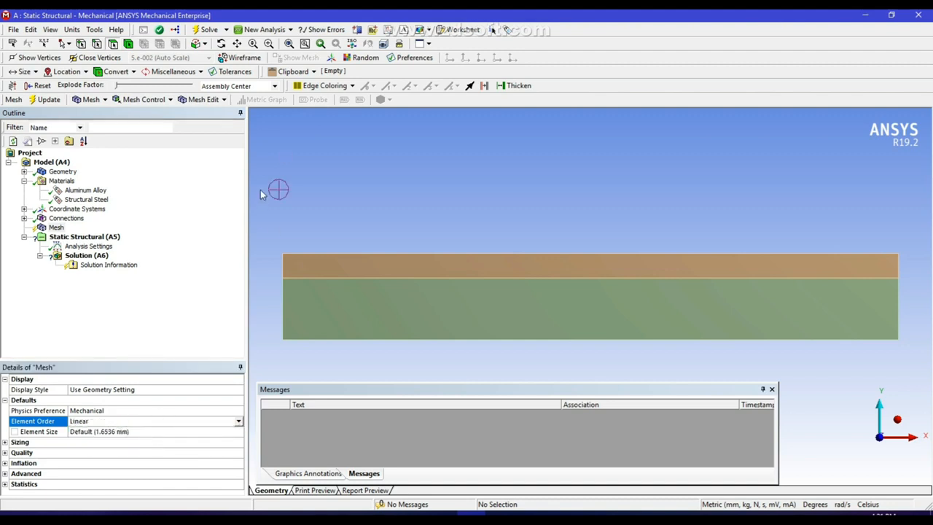
# Generate the mesh for both bimaterial strips
pyautogui.click(48, 230)
pyautogui.rightClick(50, 232)
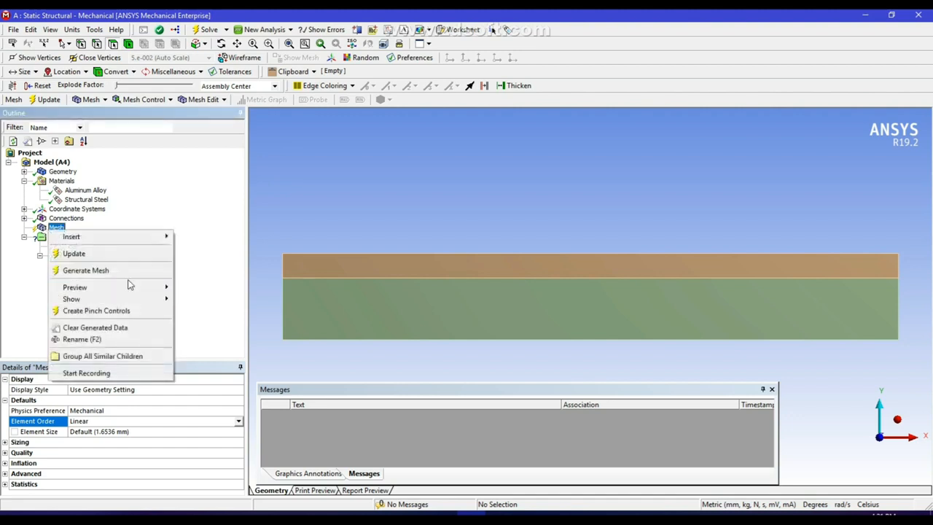
pyautogui.click(119, 274)
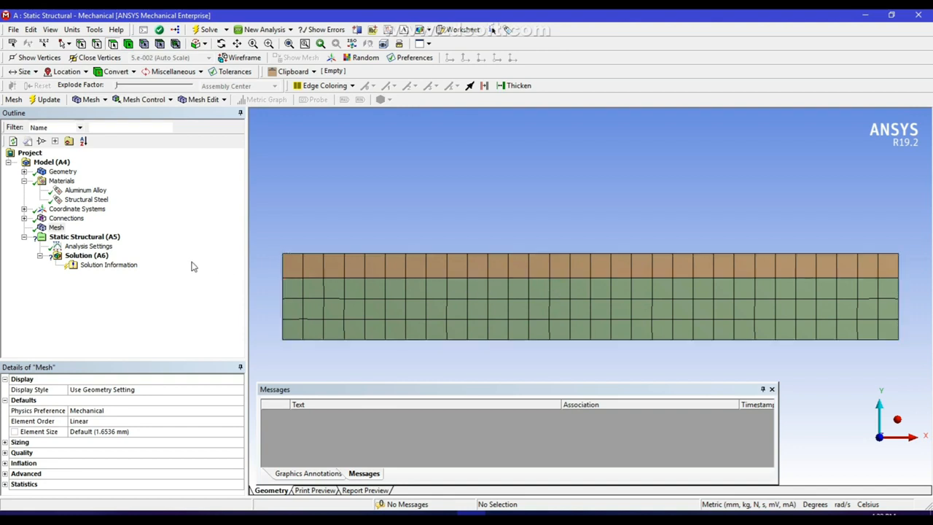
# Scope the contact region's contact side to the single 45 mm interface edge
pyautogui.click(25, 218)
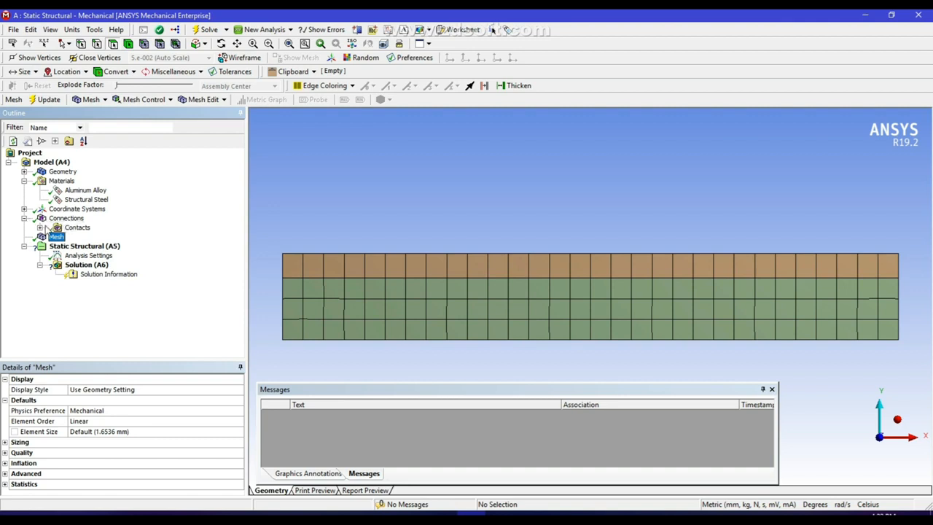
pyautogui.click(40, 227)
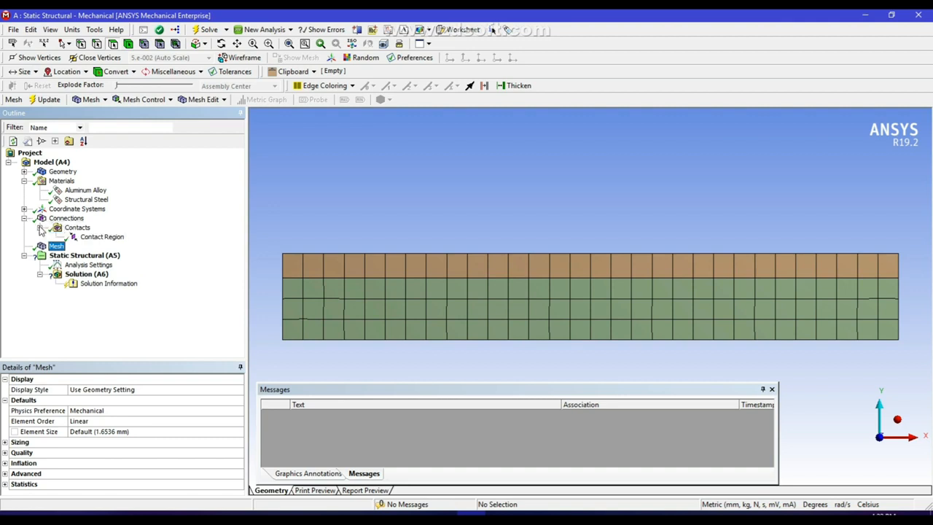
pyautogui.click(102, 237)
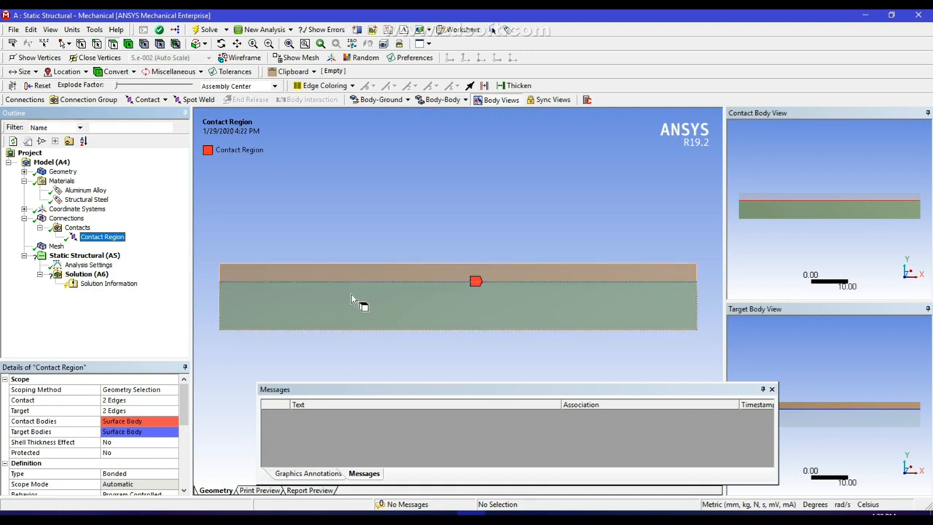
pyautogui.click(115, 400)
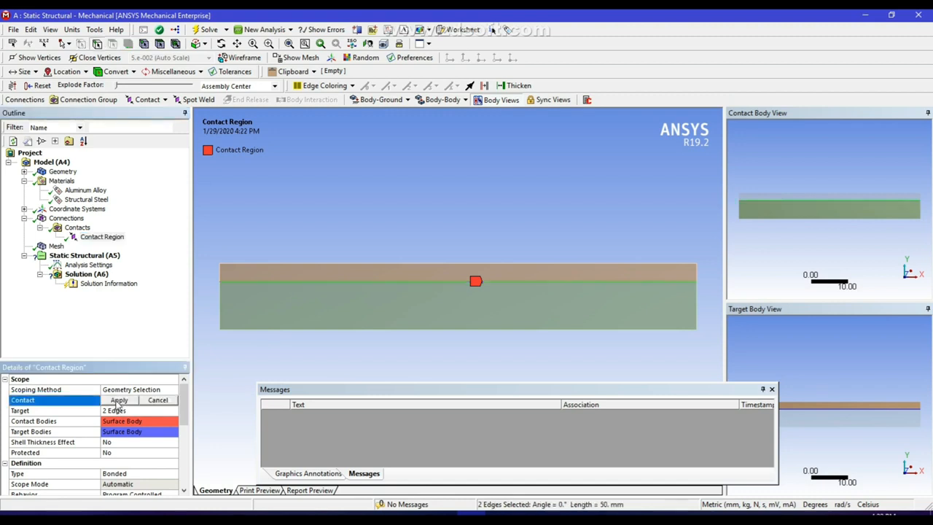
pyautogui.click(438, 285)
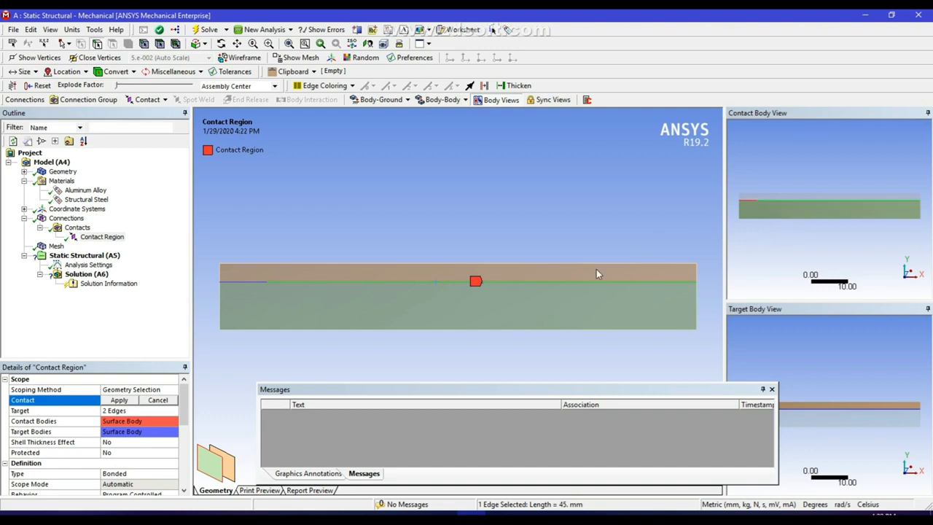
pyautogui.click(119, 400)
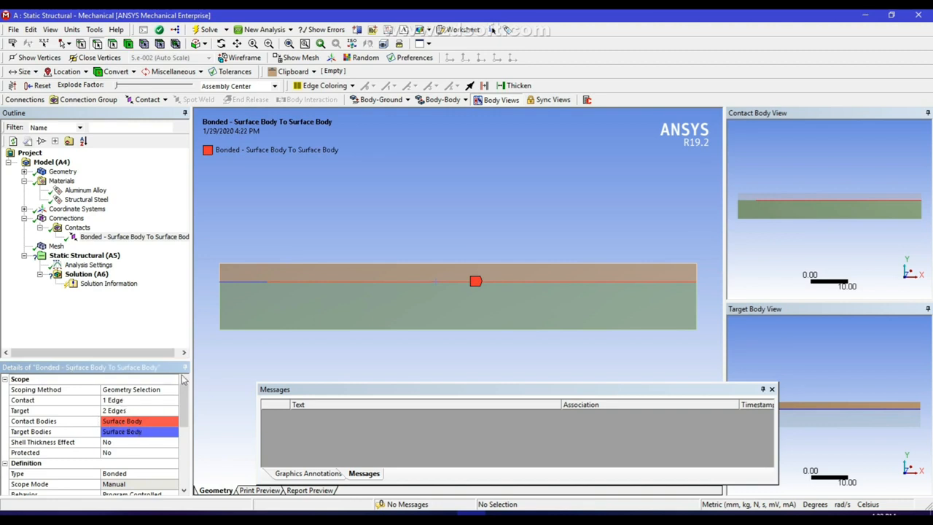
# Scope the target side to the matching 45 mm interface edge
pyautogui.click(123, 413)
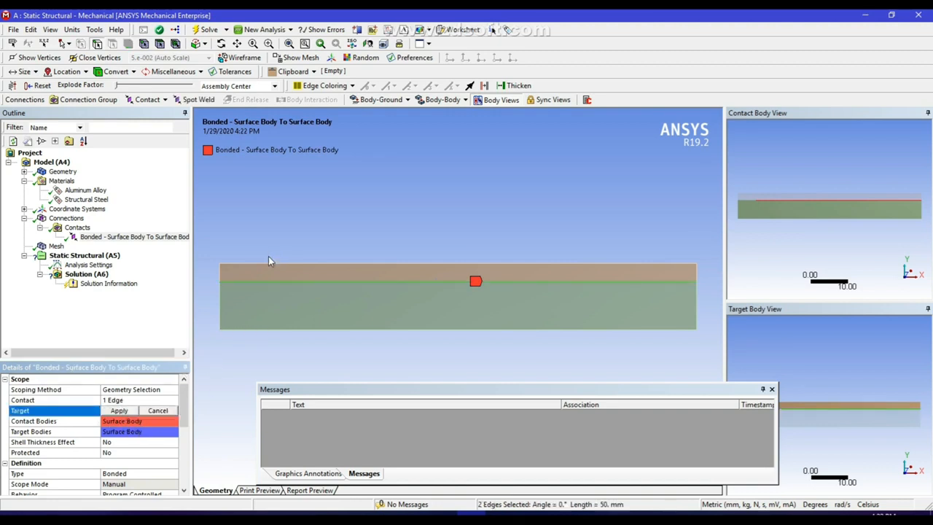
pyautogui.click(349, 282)
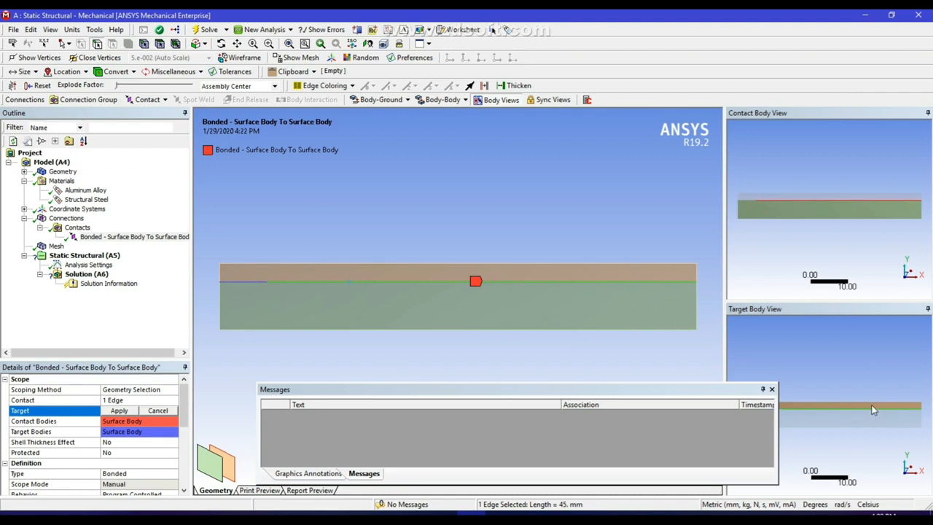
pyautogui.click(120, 411)
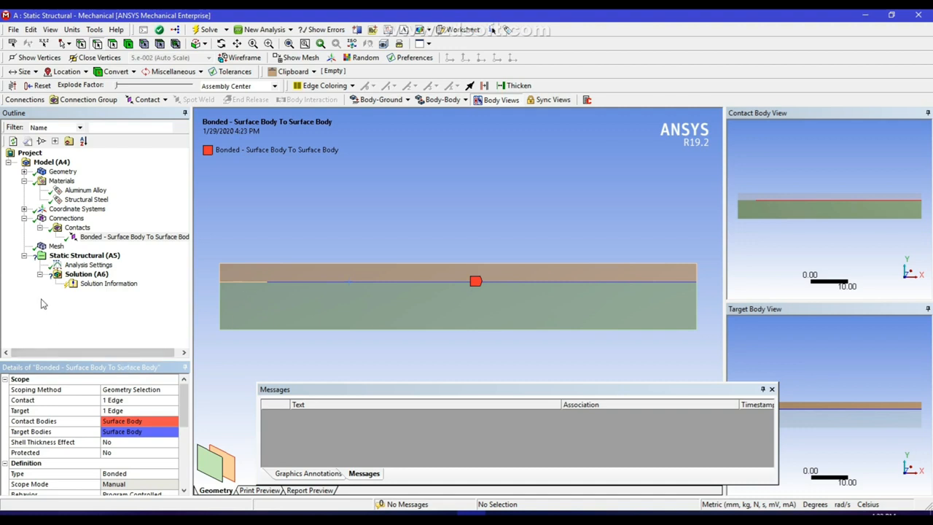
# Create named selection 'Selection' from the interface vertex at (-45, 5, 0) mm
pyautogui.click(24, 218)
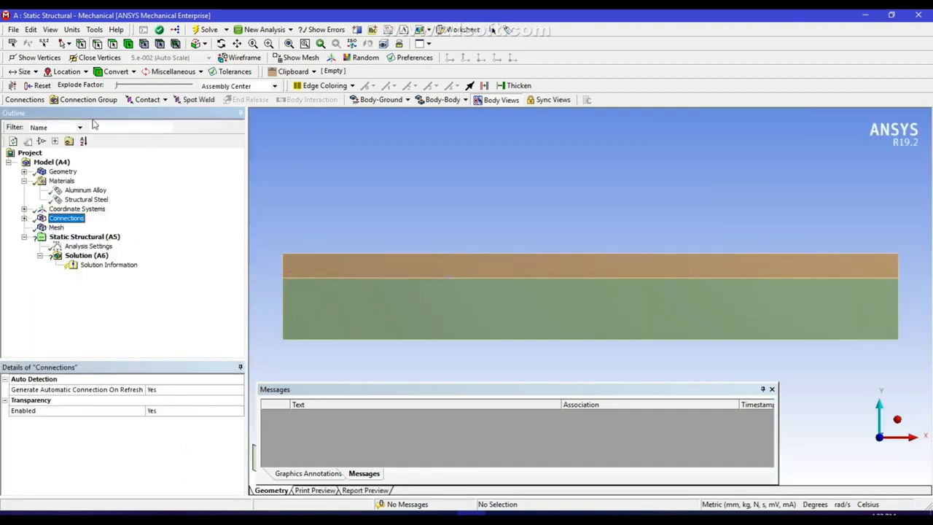
pyautogui.click(81, 43)
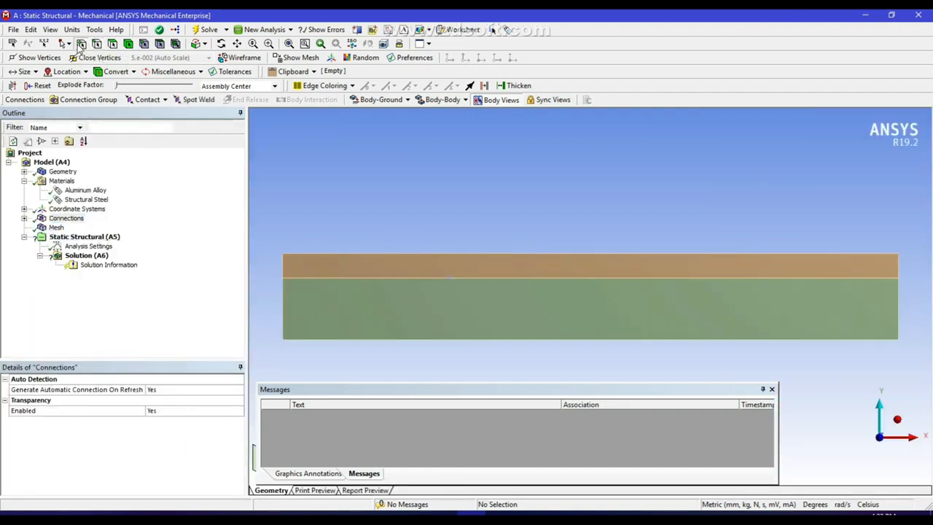
pyautogui.click(284, 280)
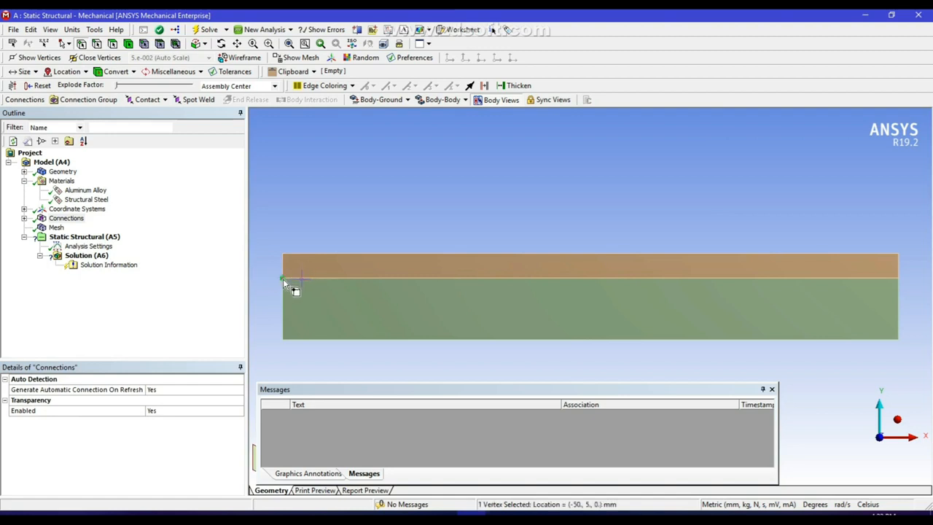
pyautogui.rightClick(283, 277)
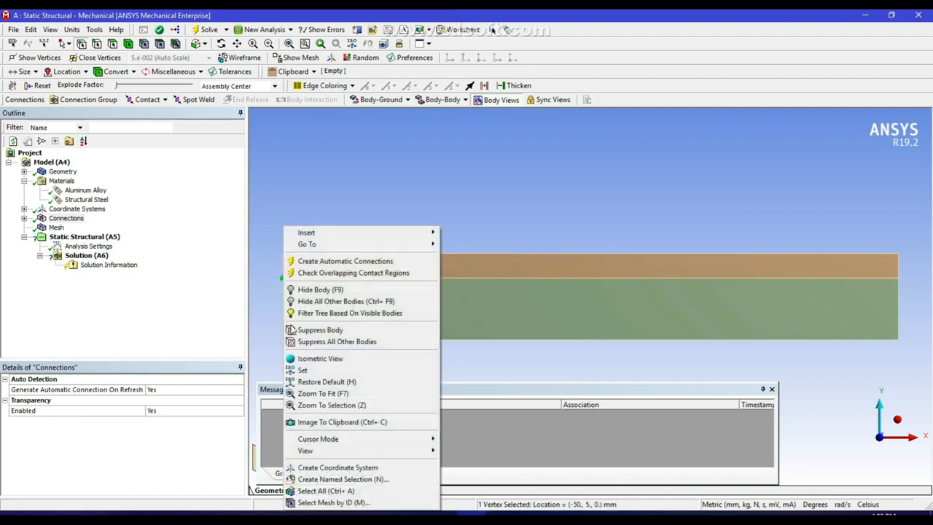
pyautogui.click(335, 468)
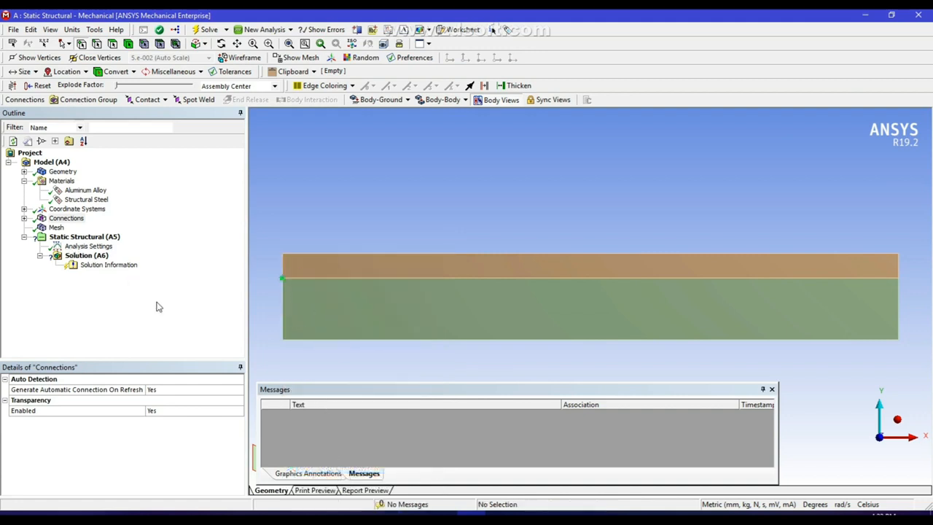
pyautogui.click(344, 279)
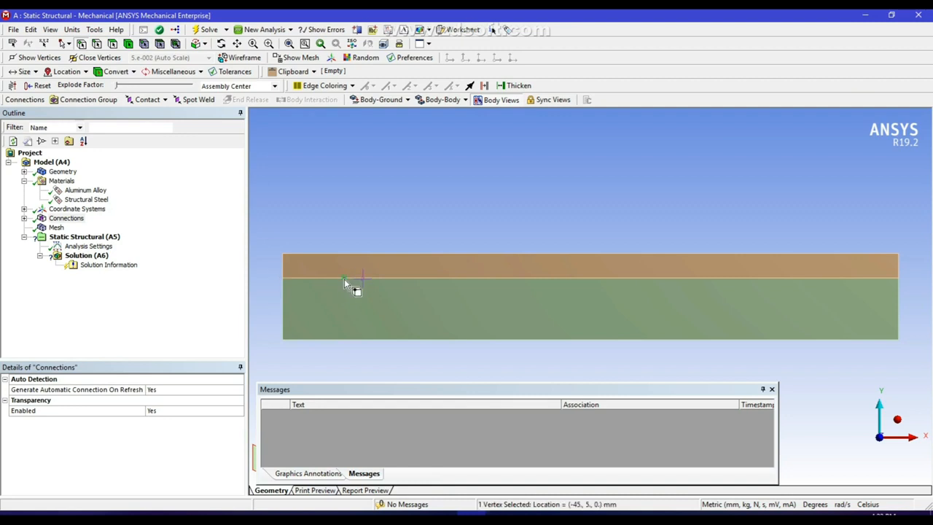
pyautogui.rightClick(344, 278)
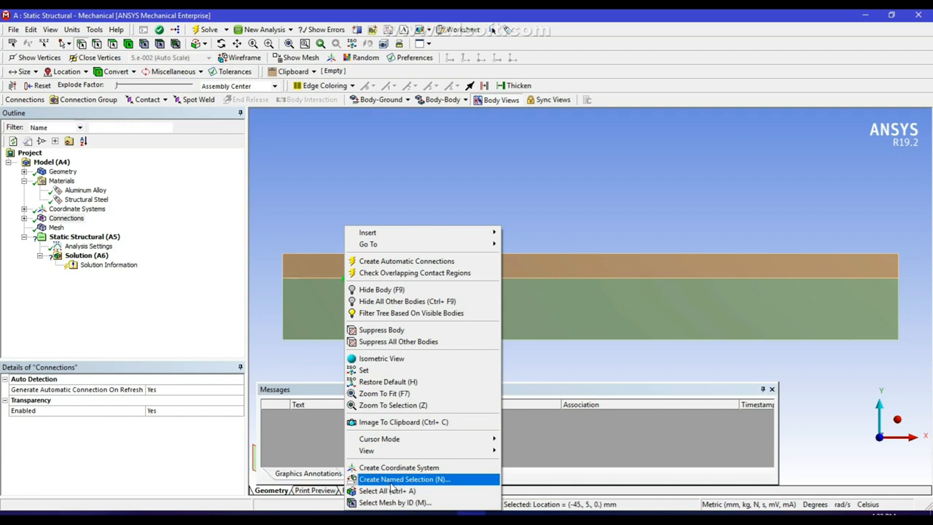
pyautogui.click(391, 482)
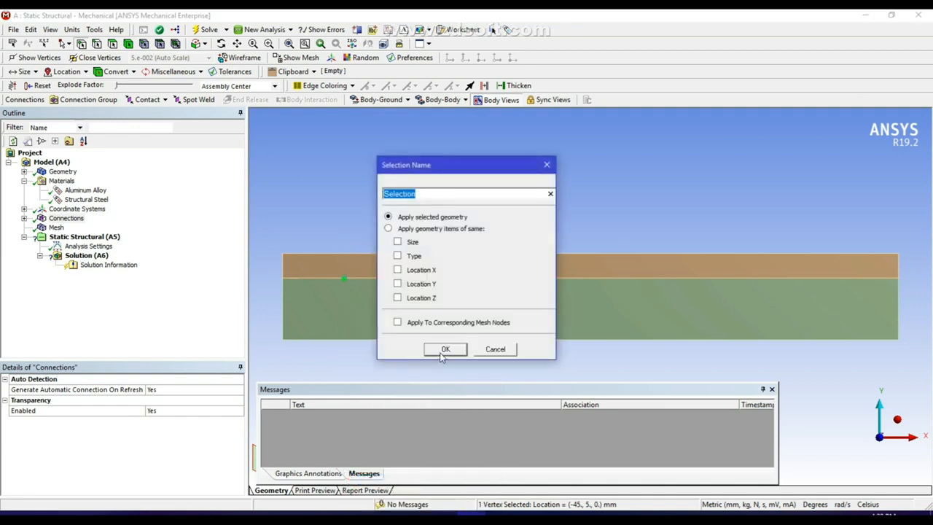
pyautogui.click(442, 347)
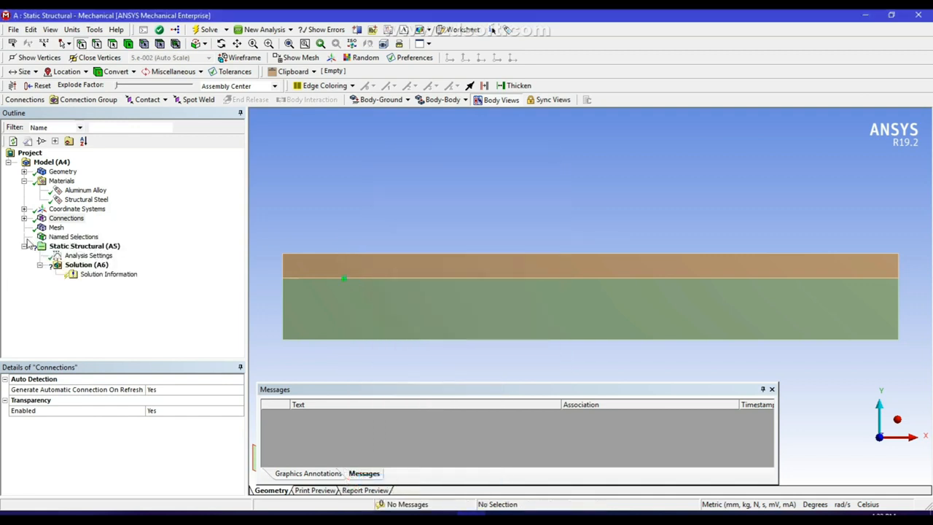
pyautogui.click(24, 237)
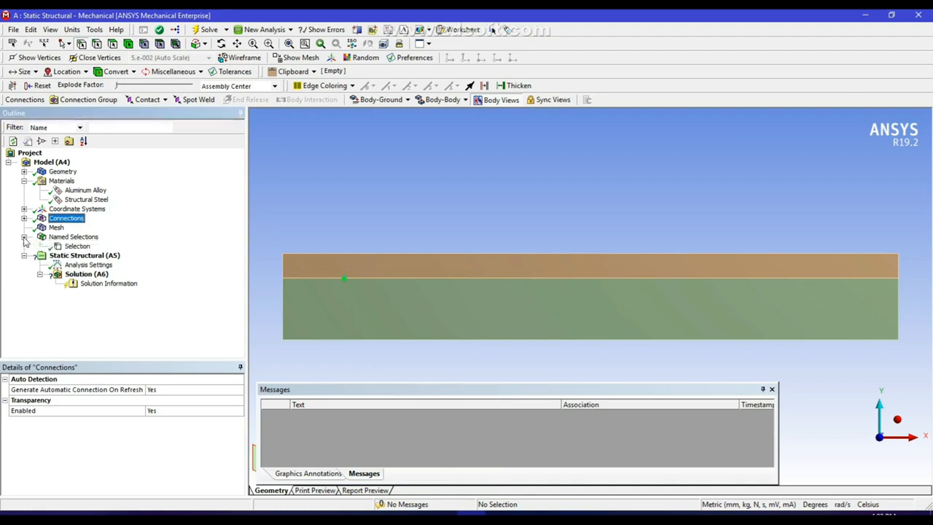
pyautogui.click(73, 247)
# Insert named selection 'Selection 2' scoped to the vertex at (-45, 5, 0) mm
pyautogui.rightClick(61, 247)
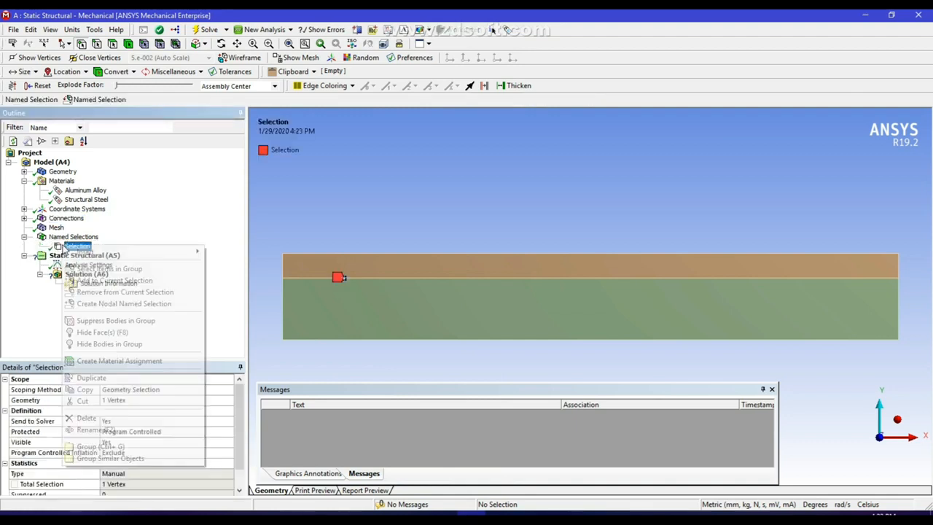
pyautogui.moveTo(99, 252)
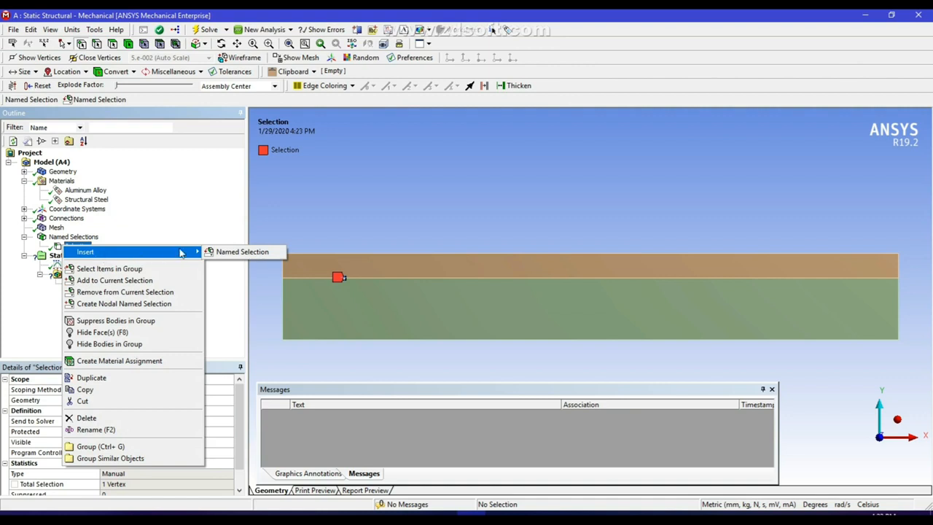
pyautogui.click(191, 226)
pyautogui.rightClick(86, 238)
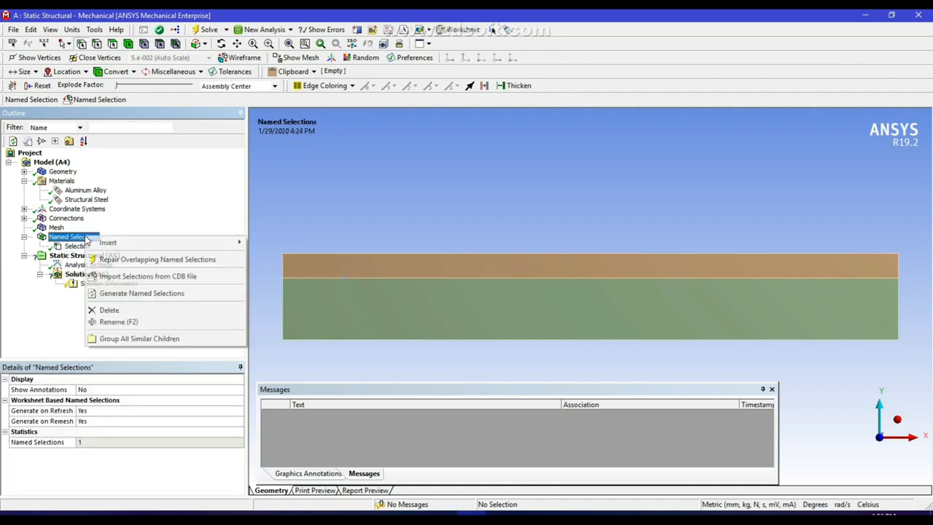
pyautogui.moveTo(124, 246)
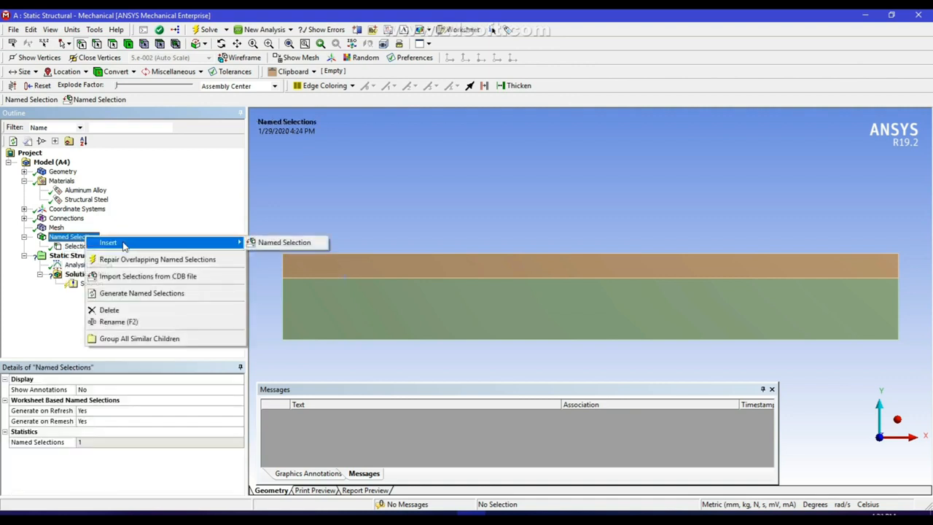
pyautogui.click(278, 245)
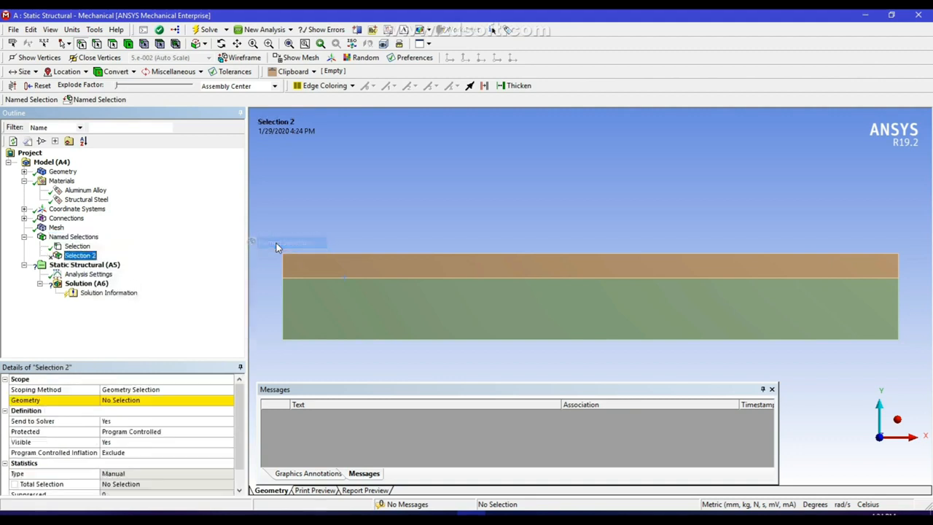
pyautogui.click(138, 403)
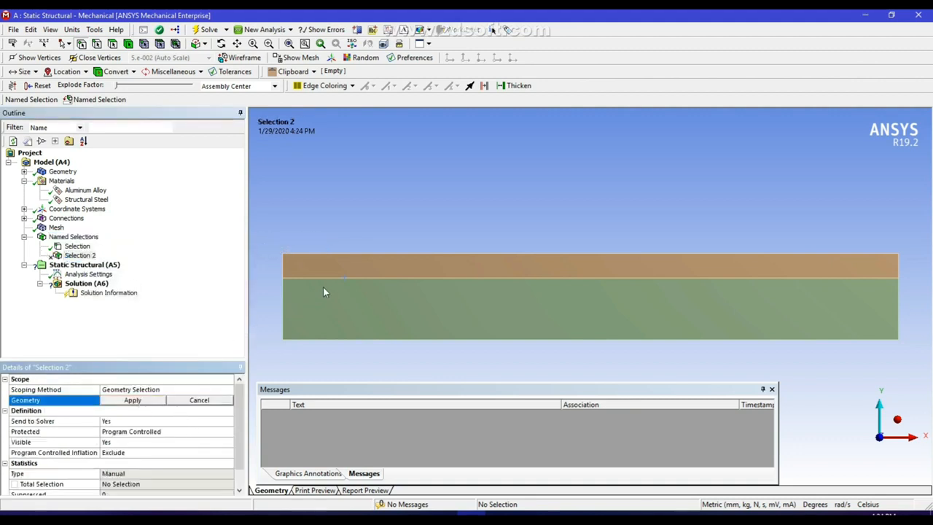
pyautogui.click(344, 280)
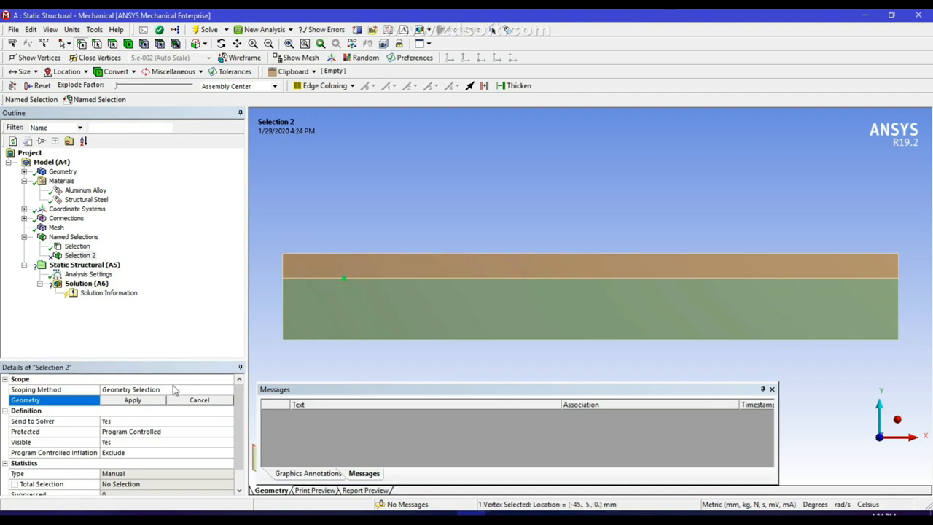
pyautogui.click(137, 402)
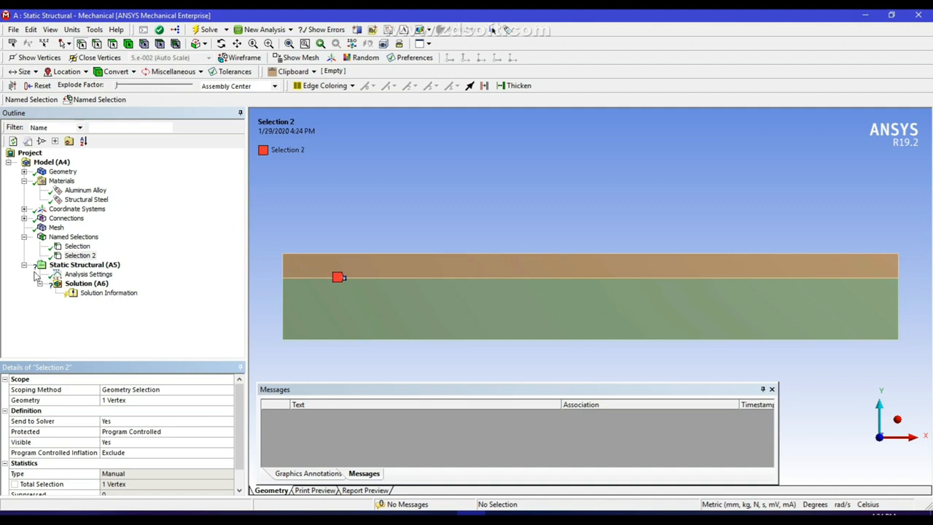
pyautogui.click(57, 228)
# Suppress the upper aluminium surface body, leaving only the steel strip active
pyautogui.rightClick(58, 231)
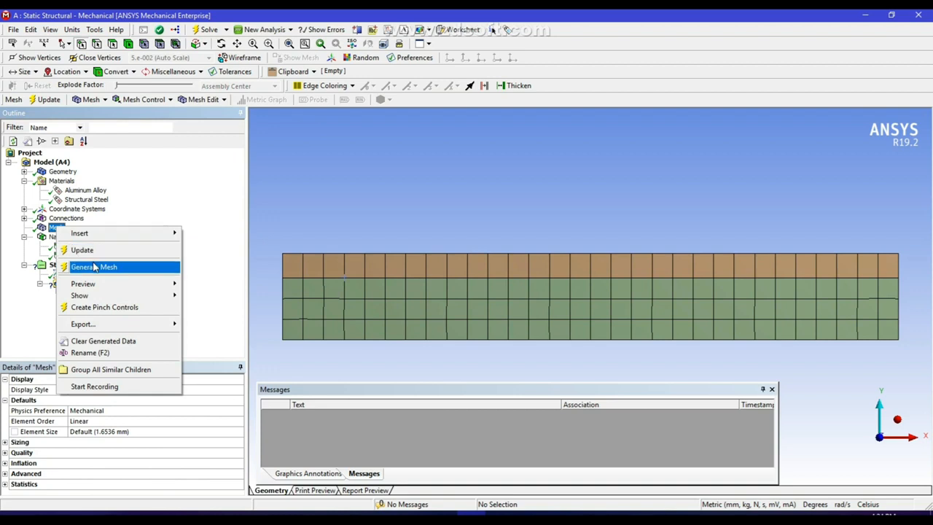
pyautogui.moveTo(97, 235)
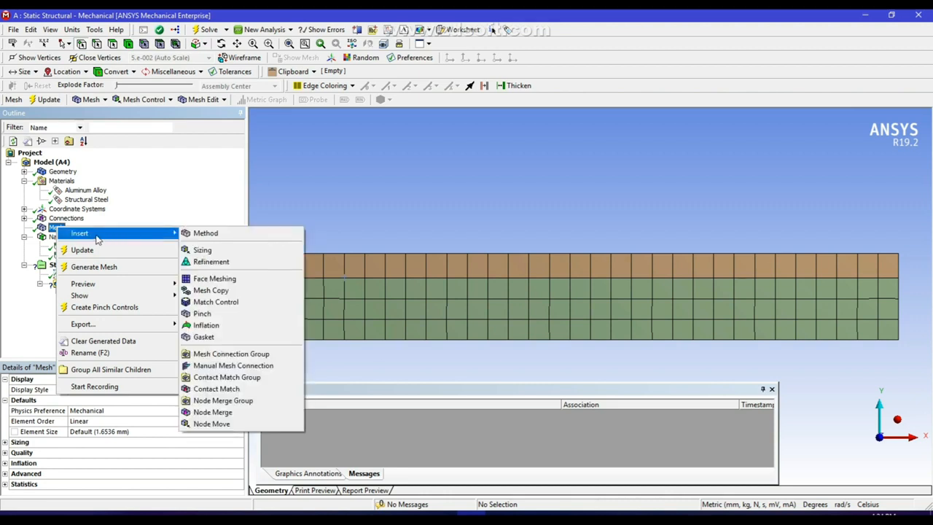
pyautogui.click(193, 197)
pyautogui.click(24, 172)
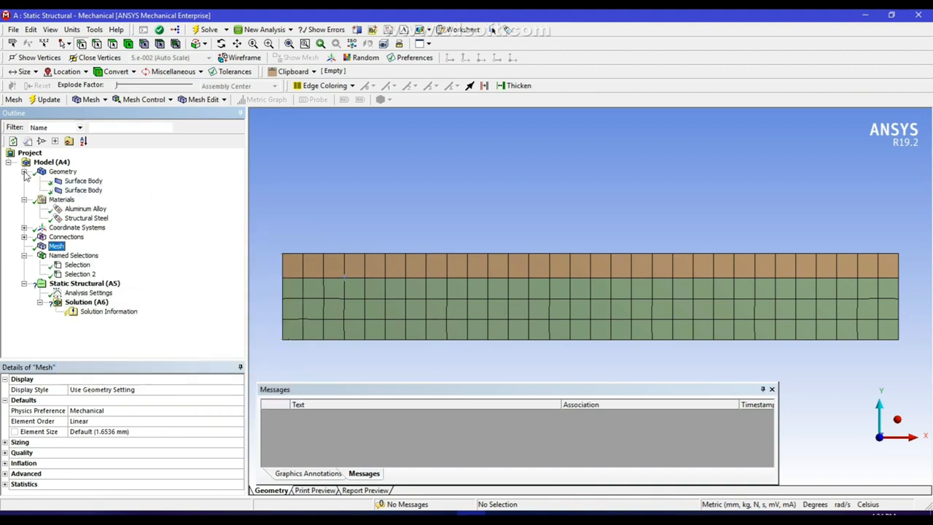
pyautogui.rightClick(93, 190)
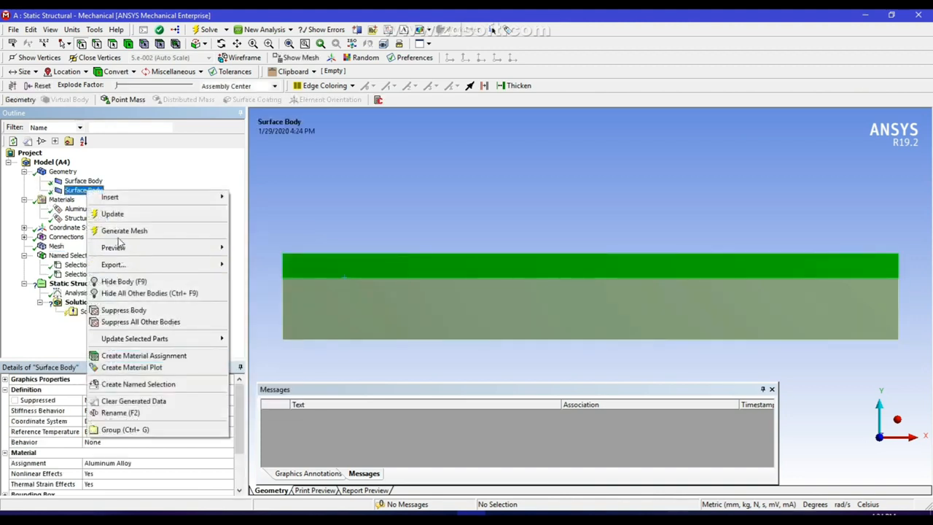
pyautogui.click(120, 311)
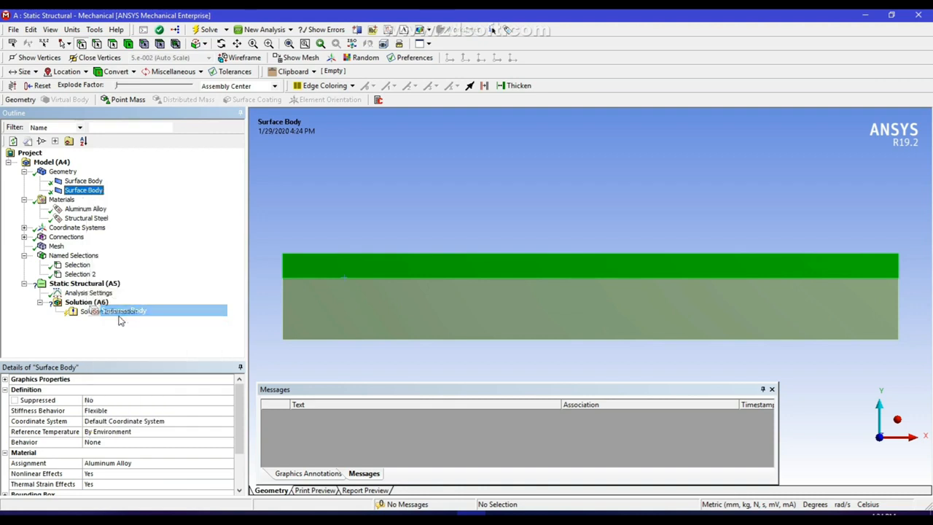
pyautogui.rightClick(56, 247)
# Add a vertex sizing at the steel body's (-45, 5, 0) vertex: 0.5 mm sphere radius, 0.1 mm elements
pyautogui.moveTo(110, 255)
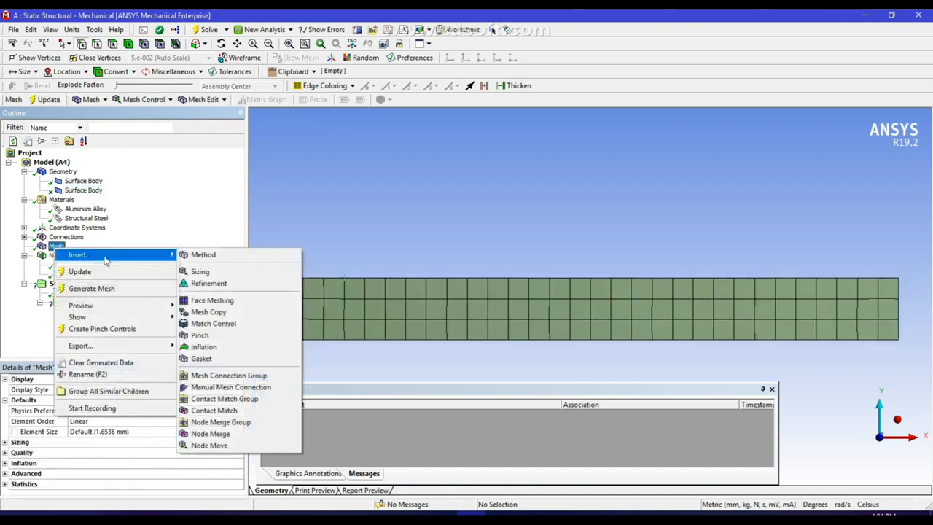
pyautogui.click(232, 272)
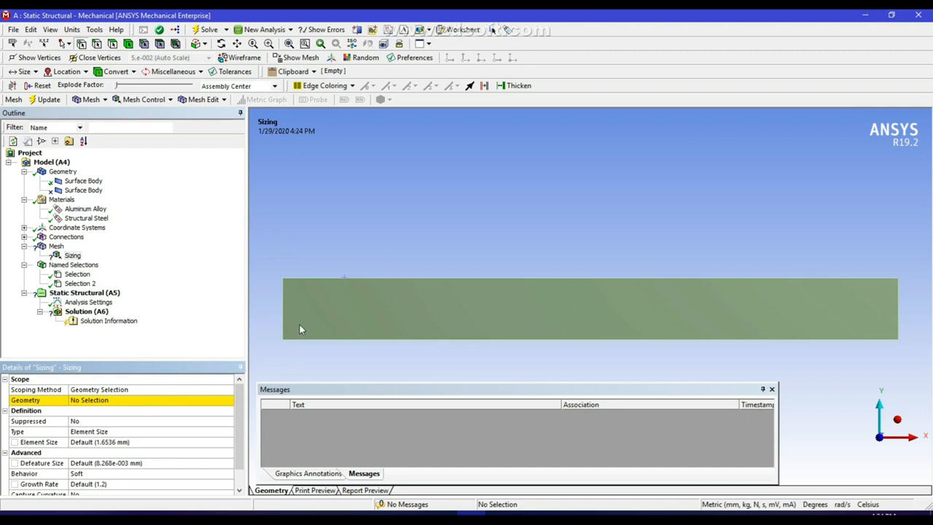
pyautogui.click(345, 280)
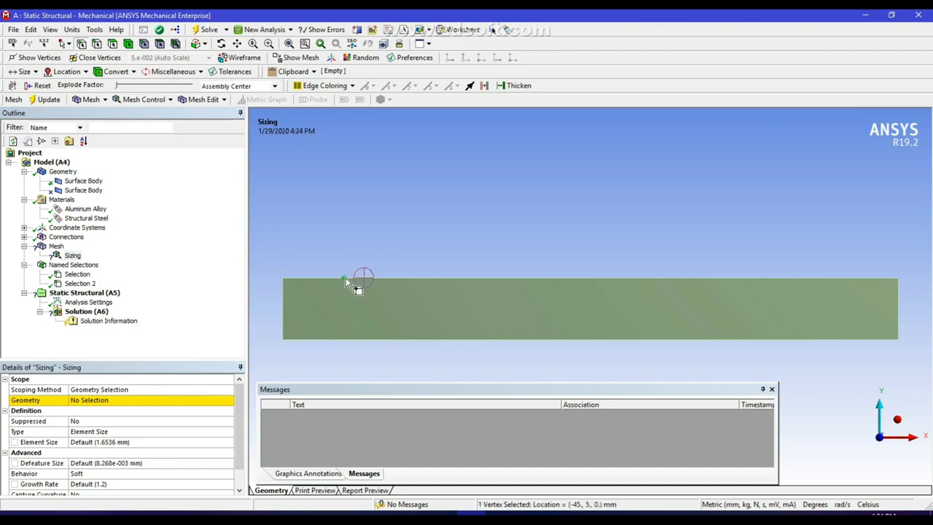
pyautogui.click(160, 401)
pyautogui.click(109, 400)
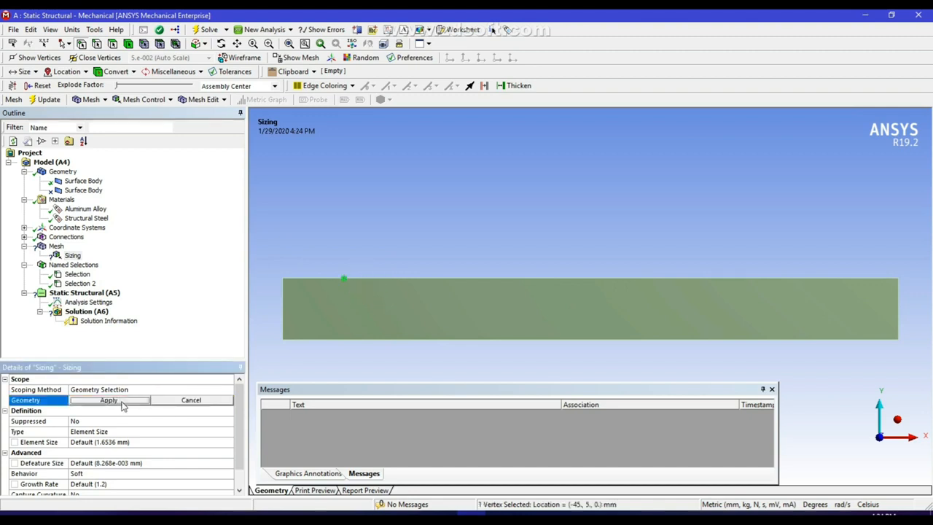
pyautogui.click(97, 443)
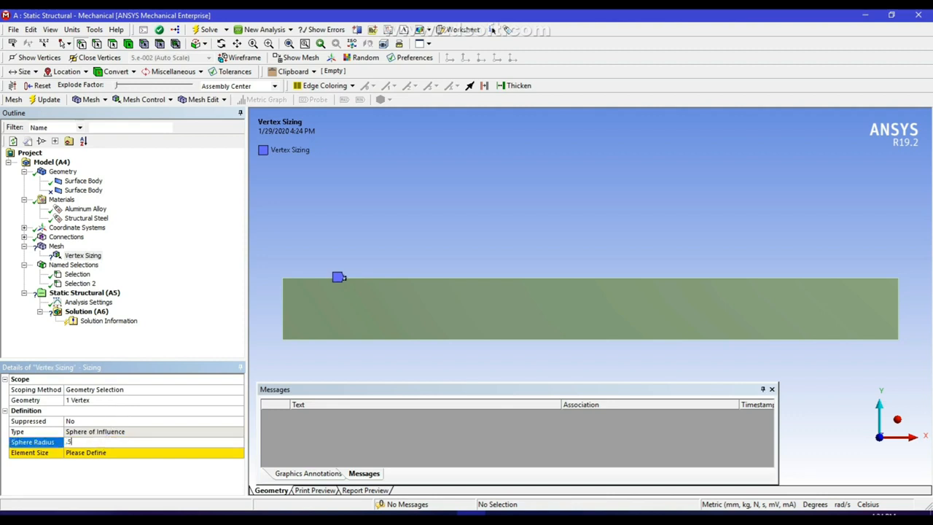
pyautogui.write('.5')
pyautogui.click(103, 453)
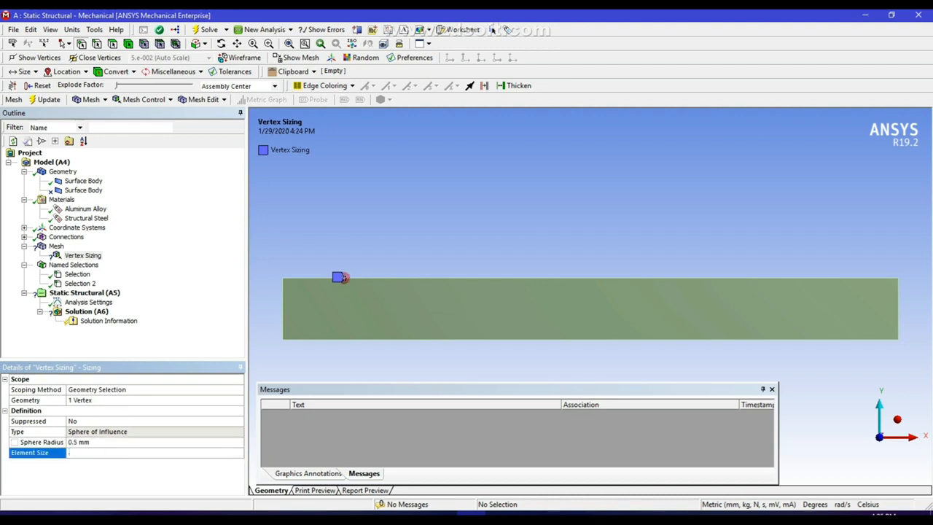
pyautogui.write('.1')
pyautogui.press('Return')
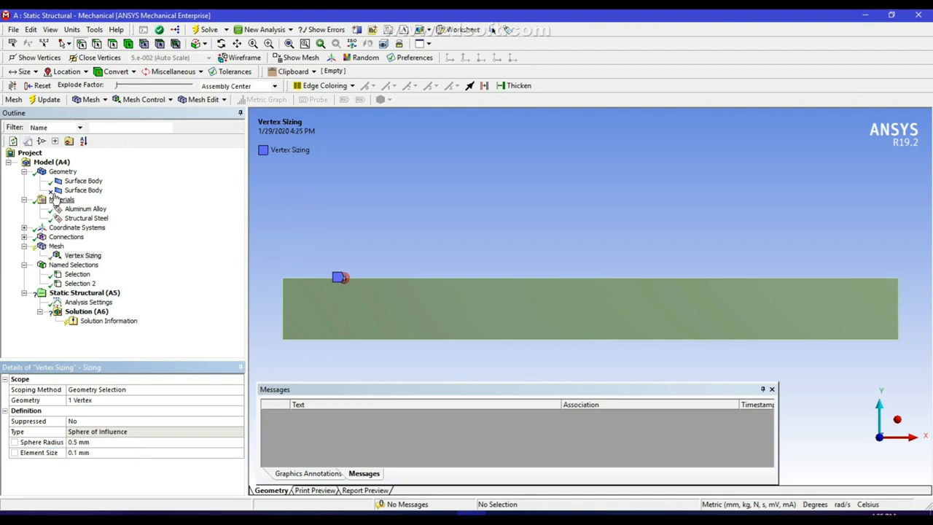
# Unsuppress the upper aluminium surface body
pyautogui.rightClick(67, 192)
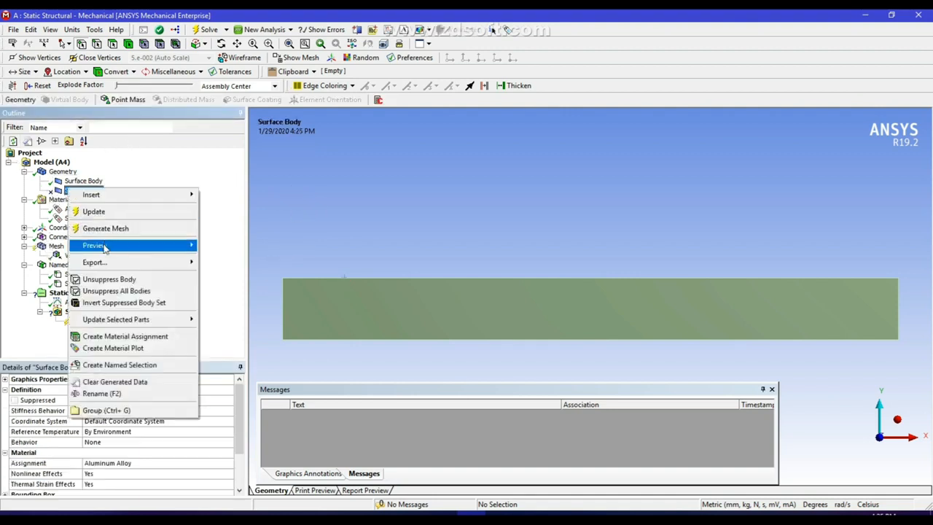
pyautogui.click(108, 280)
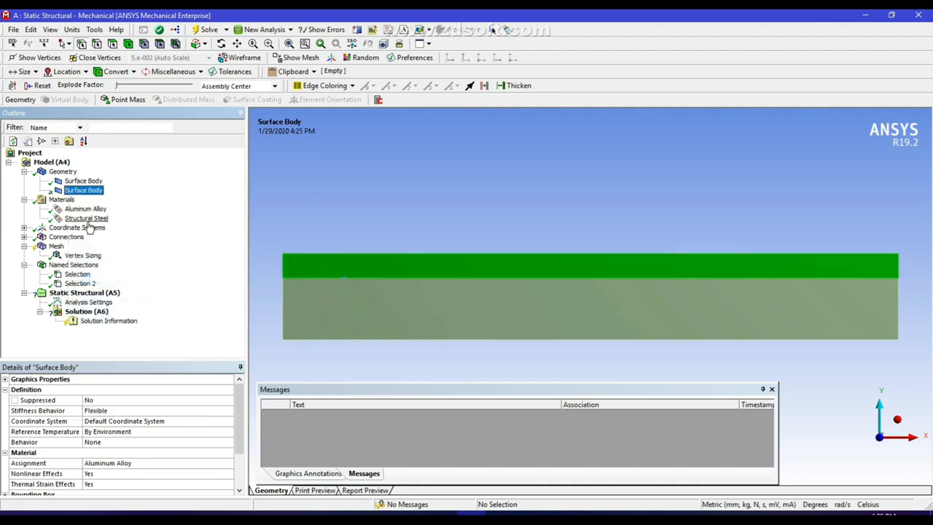
pyautogui.rightClick(83, 182)
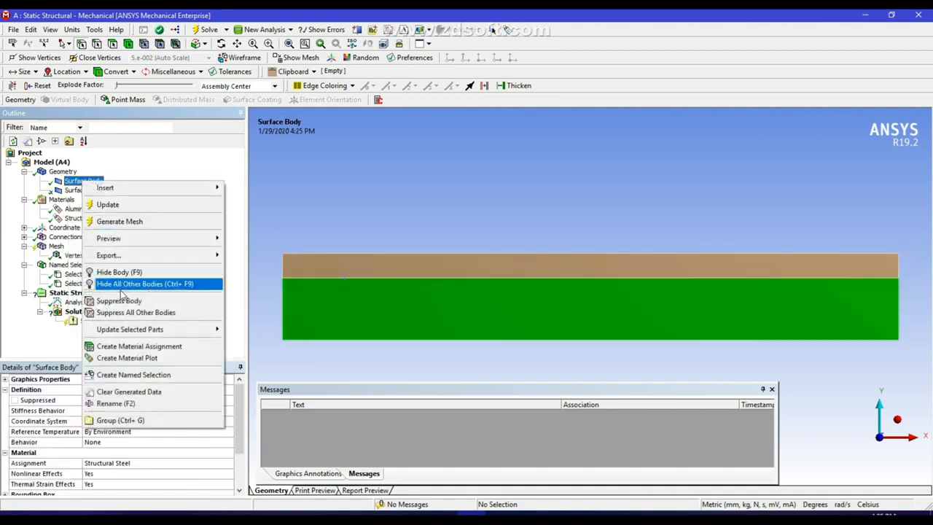
pyautogui.click(128, 305)
# Suppress the lower steel surface body
pyautogui.click(83, 190)
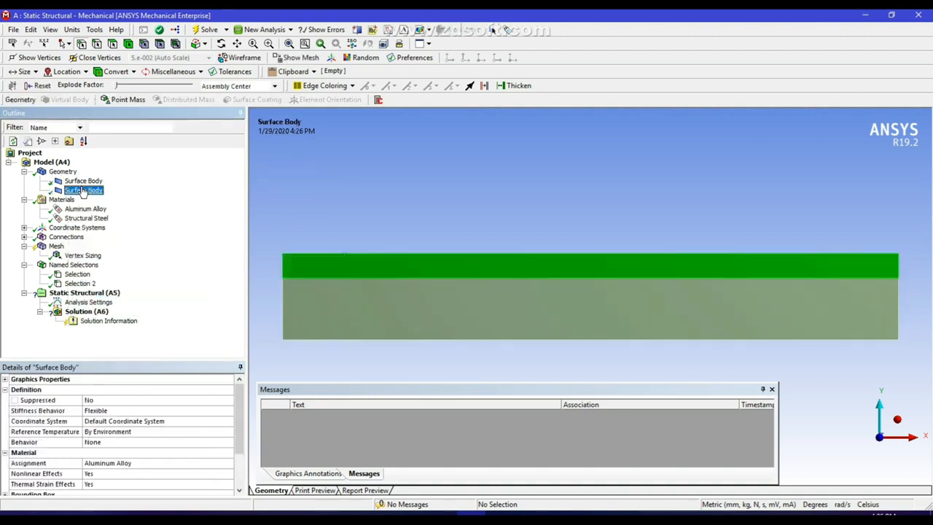
pyautogui.click(83, 181)
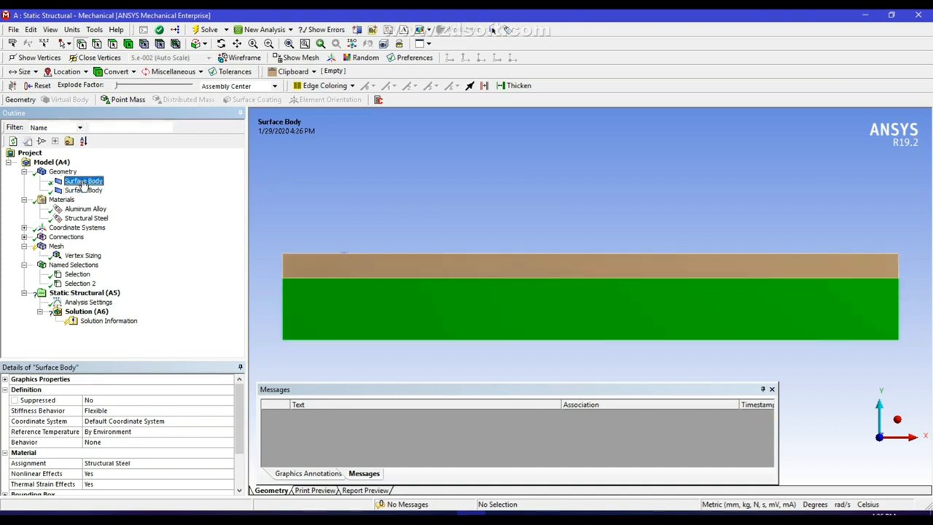
pyautogui.rightClick(84, 181)
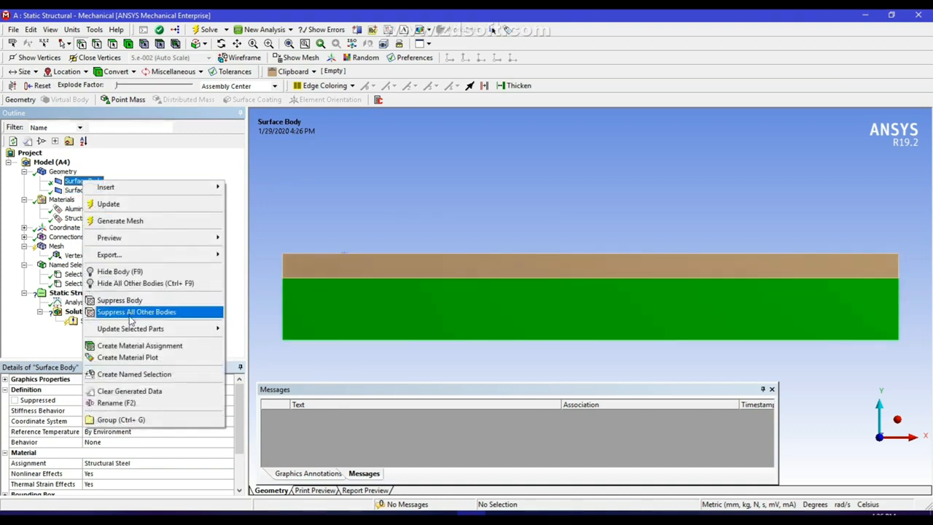
pyautogui.click(114, 284)
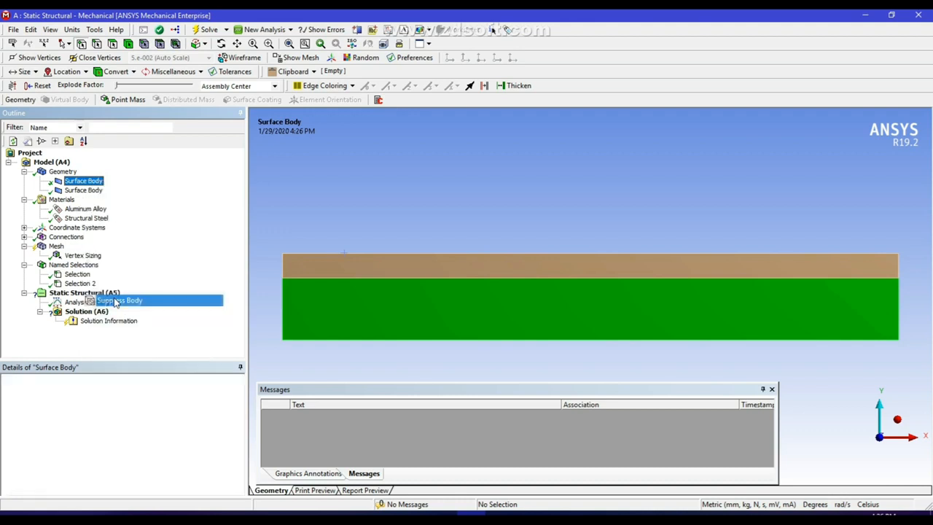
pyautogui.click(56, 246)
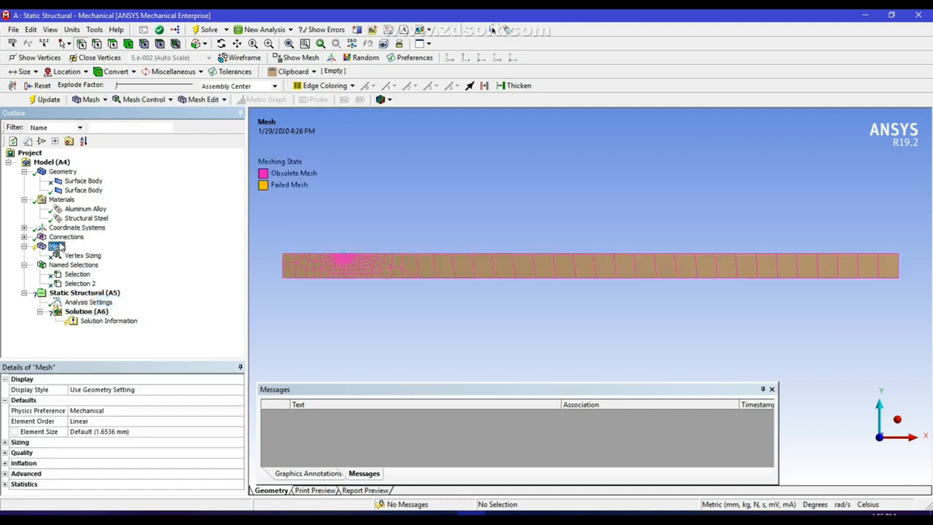
pyautogui.rightClick(58, 247)
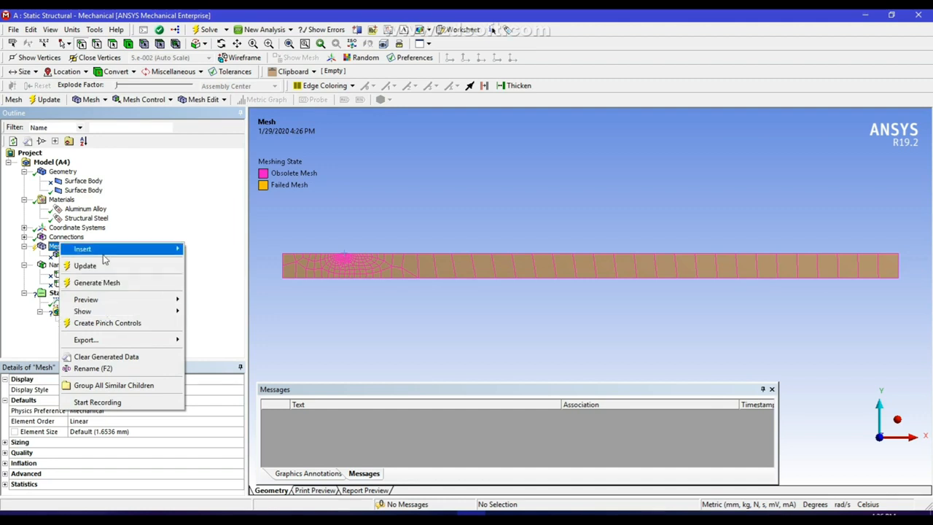
# Add Vertex Sizing 2 at the aluminium strip's (-45, 5, 0) vertex with 0.5 mm radius and 0.1 mm elements
pyautogui.moveTo(106, 250)
pyautogui.click(215, 266)
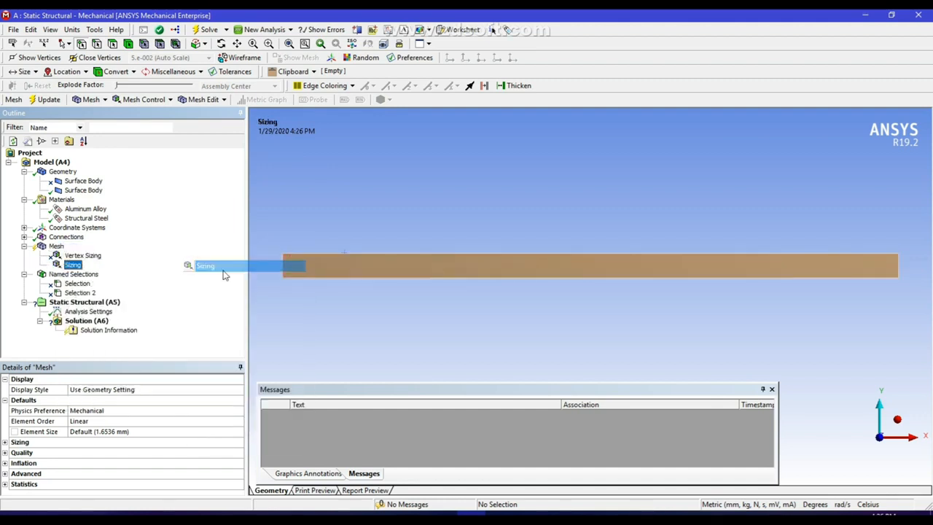
pyautogui.click(343, 278)
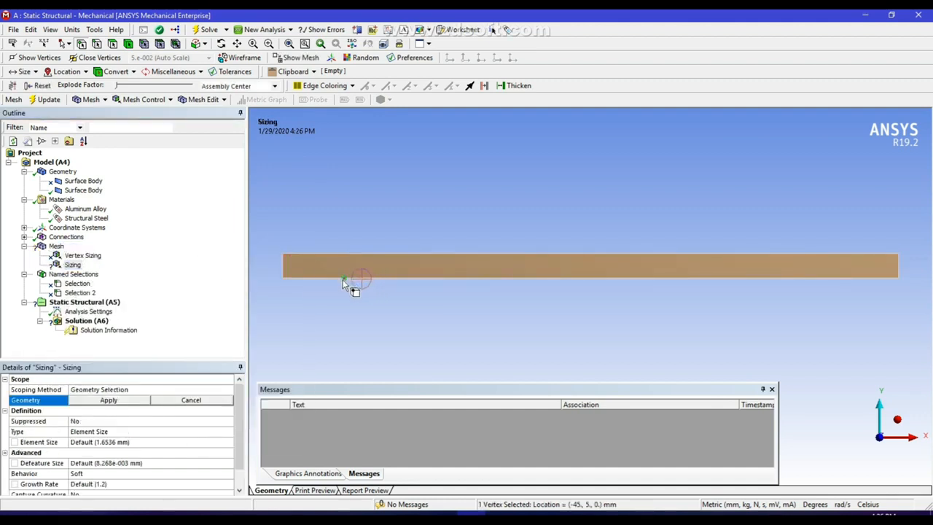
pyautogui.click(124, 403)
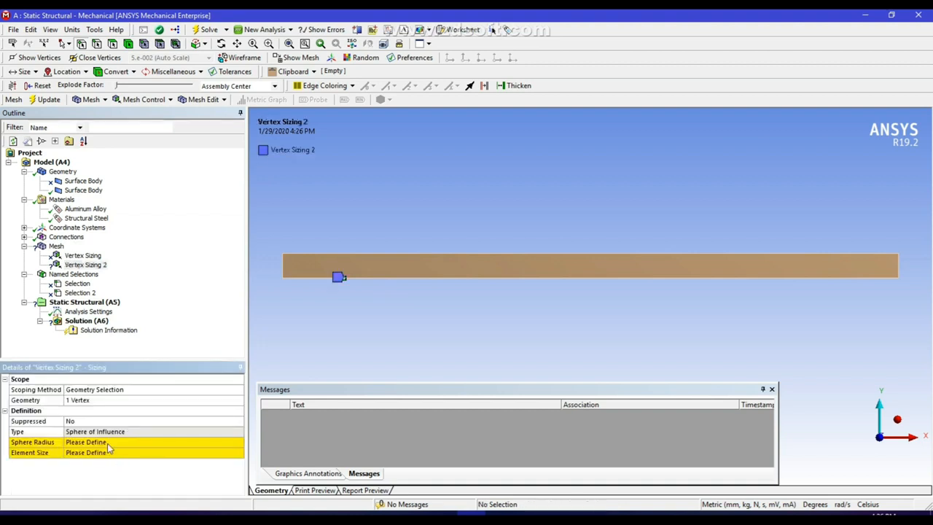
pyautogui.click(108, 442)
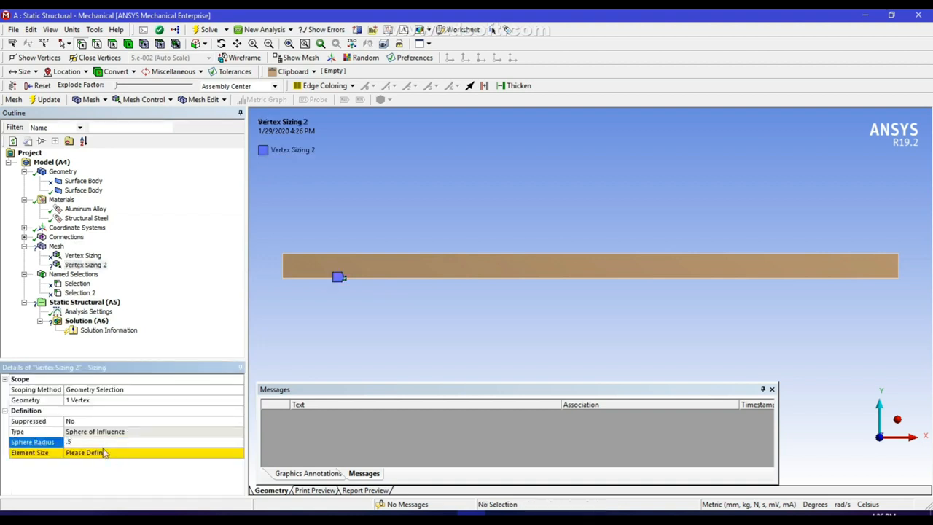
pyautogui.click(102, 453)
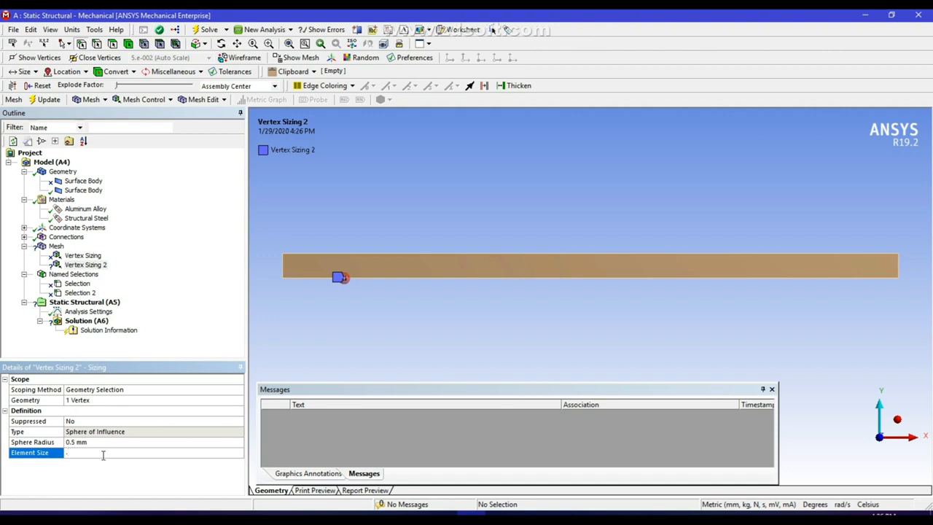
pyautogui.write('.1')
pyautogui.press('Return')
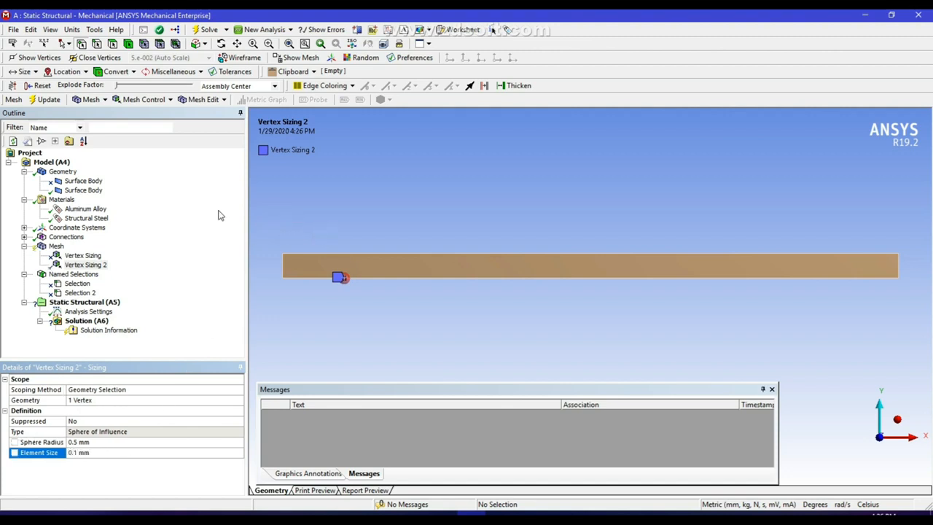
# Unsuppress the steel surface body
pyautogui.click(82, 181)
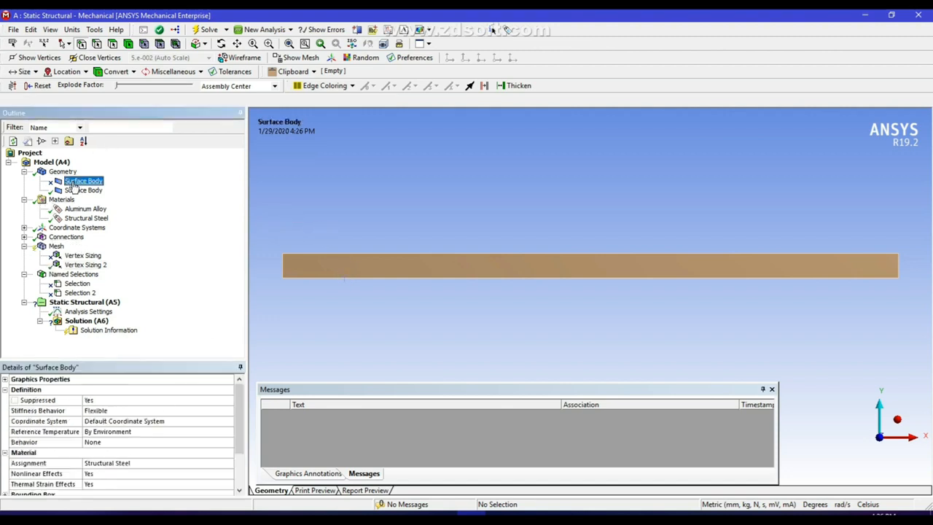
pyautogui.rightClick(76, 182)
pyautogui.click(114, 273)
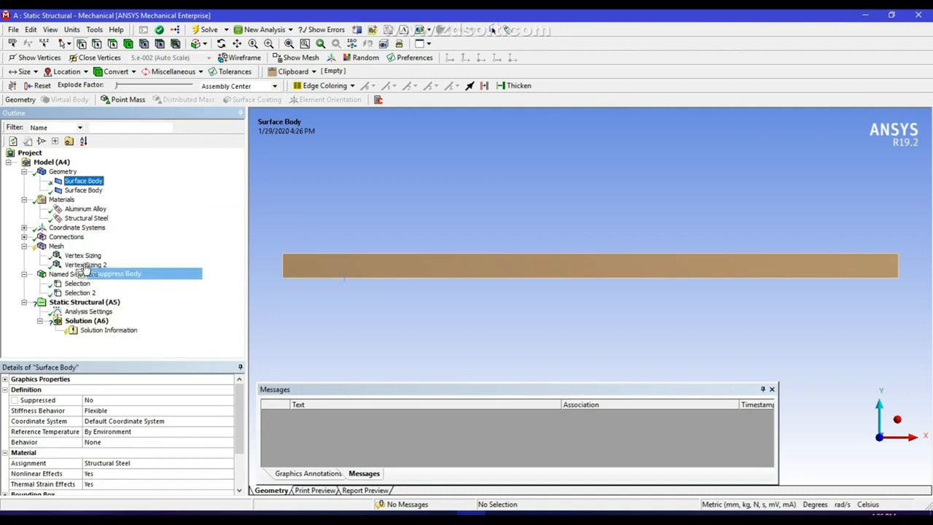
# Regenerate the mesh so both bodies are finely refined around the shared vertex
pyautogui.click(53, 247)
pyautogui.rightClick(56, 248)
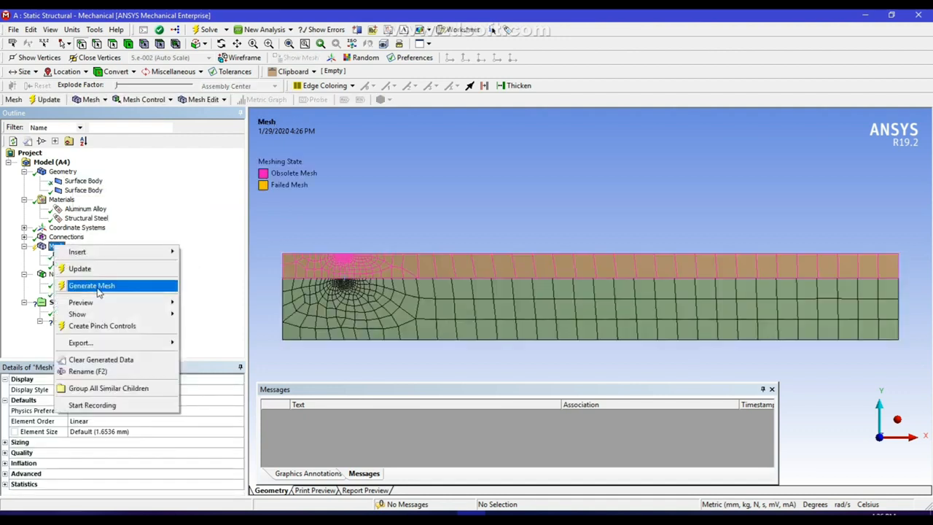
pyautogui.click(95, 286)
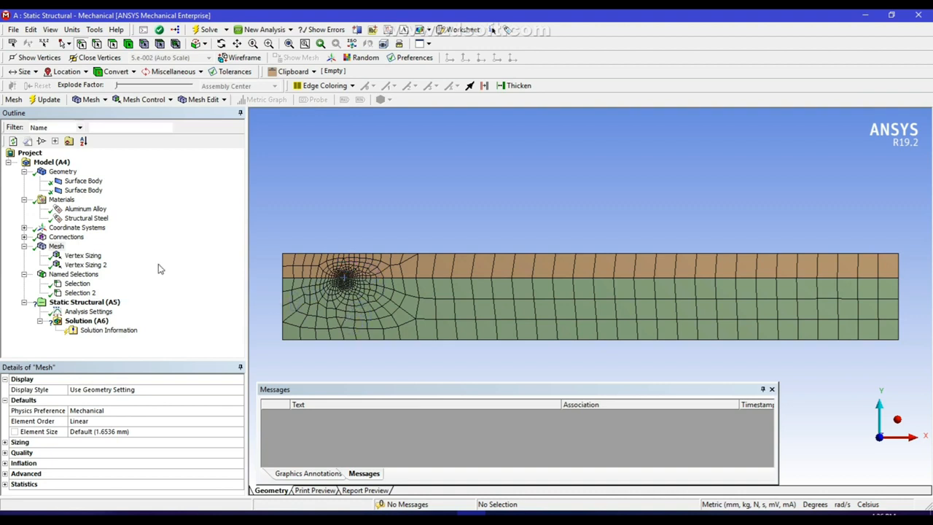
# Add a Fracture branch containing a Pre-Meshed Crack to the model
pyautogui.click(52, 164)
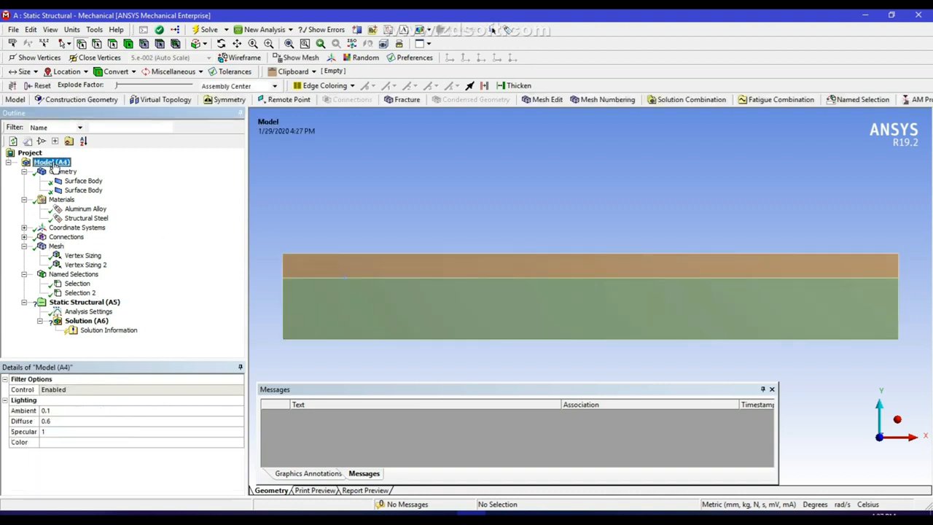
pyautogui.click(401, 100)
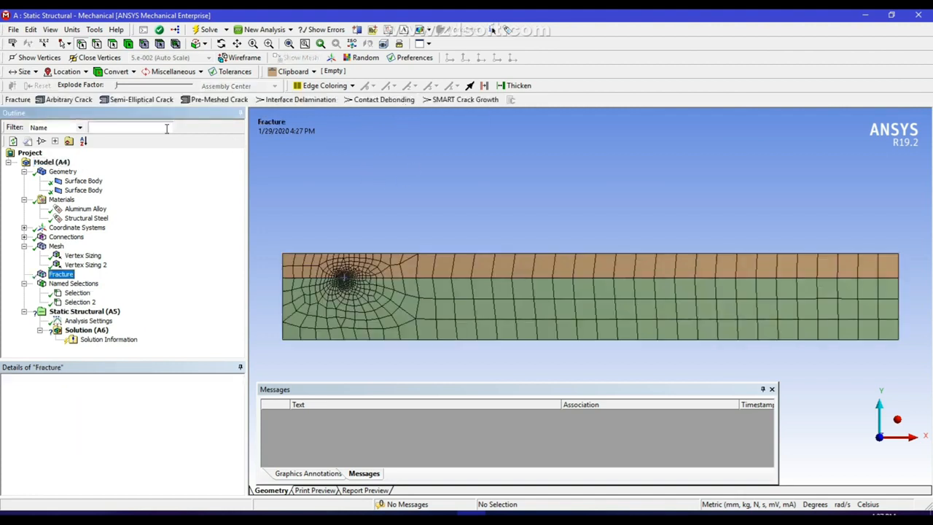
pyautogui.click(214, 101)
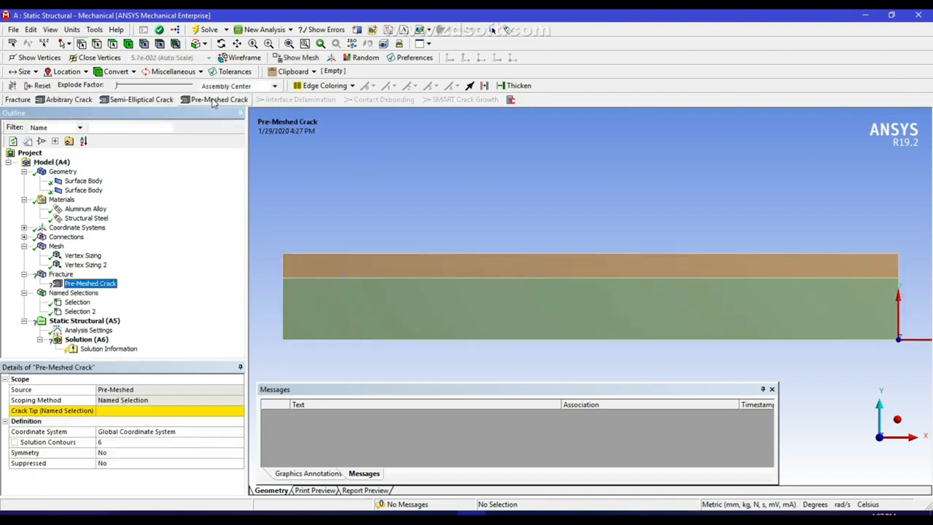
# Set the crack tip to the named selection Selection 2
pyautogui.click(110, 410)
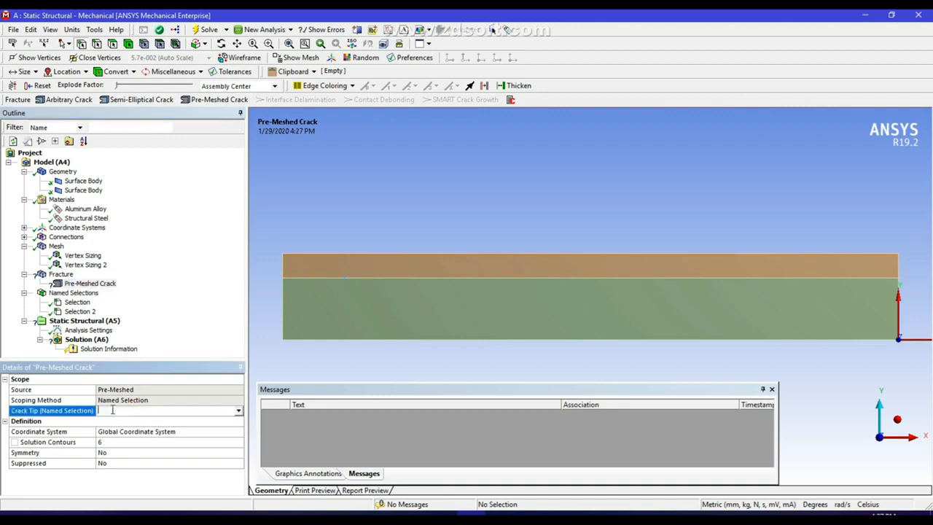
pyautogui.click(79, 303)
pyautogui.click(89, 284)
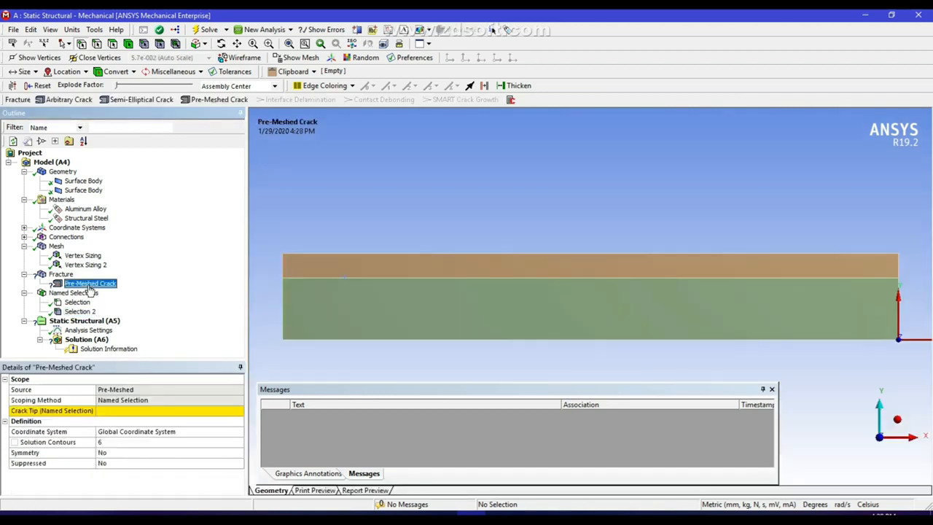
pyautogui.click(120, 411)
pyautogui.click(237, 413)
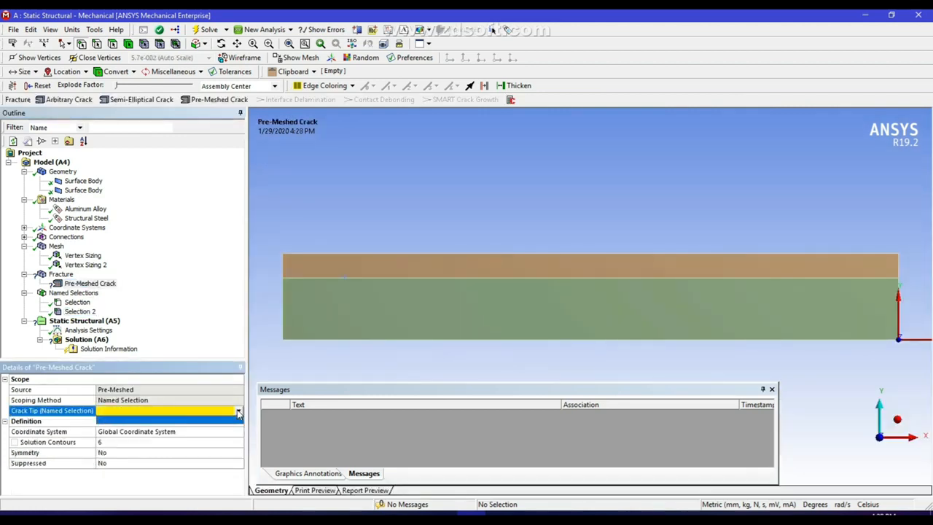
pyautogui.click(166, 427)
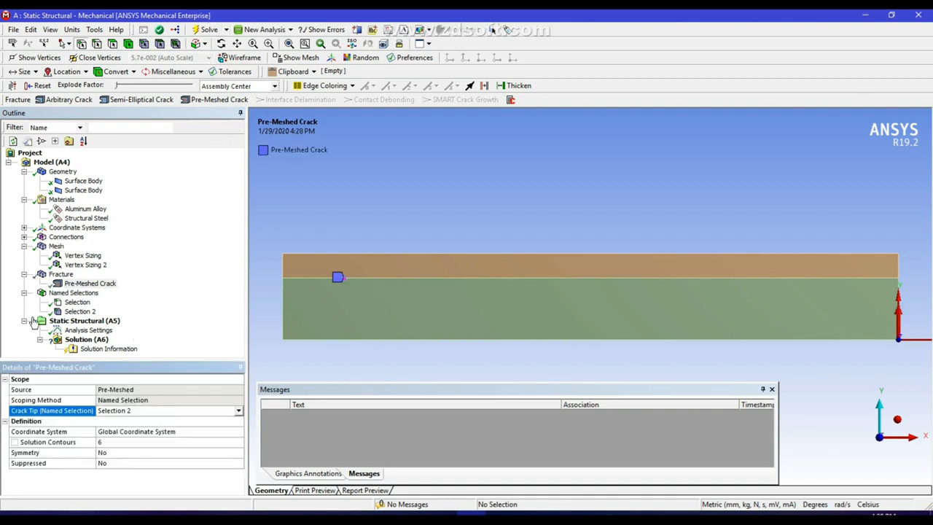
pyautogui.click(113, 322)
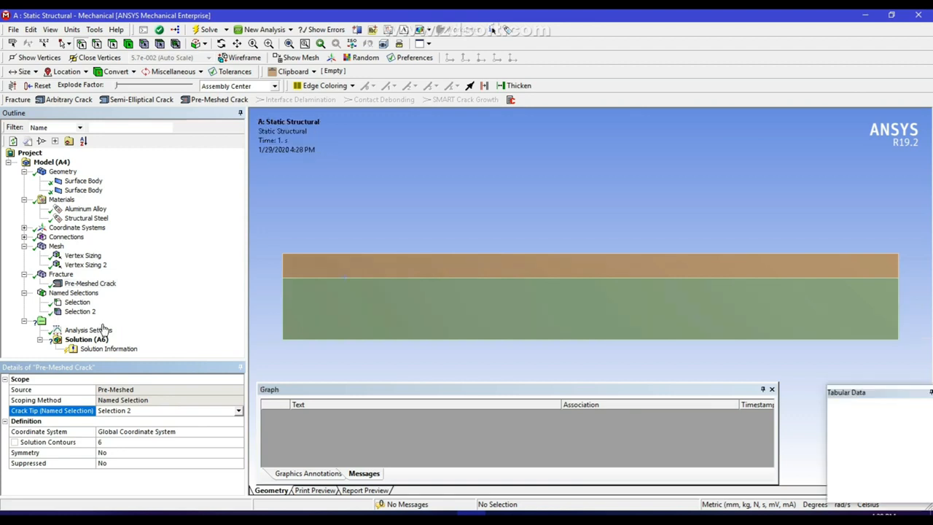
# Add a Fixed Support on the bottom-left edge
pyautogui.rightClick(104, 329)
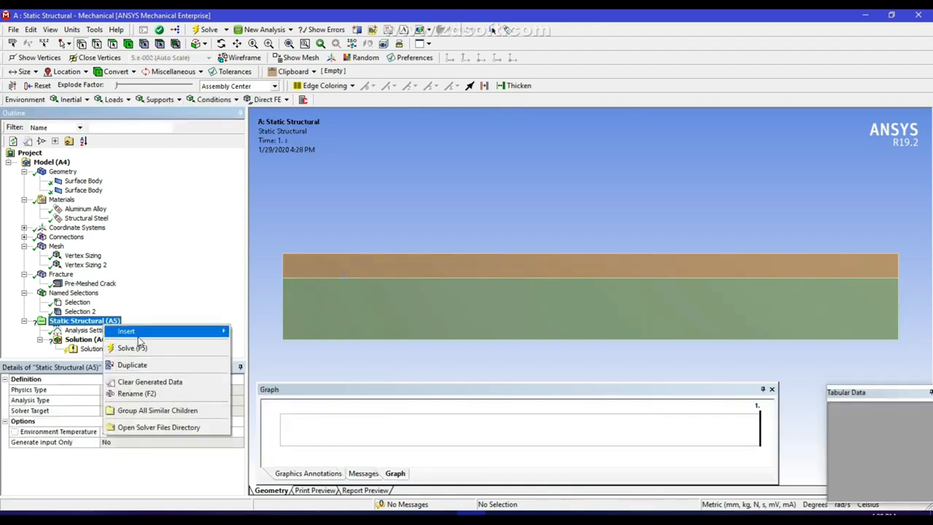
pyautogui.moveTo(138, 335)
pyautogui.click(255, 306)
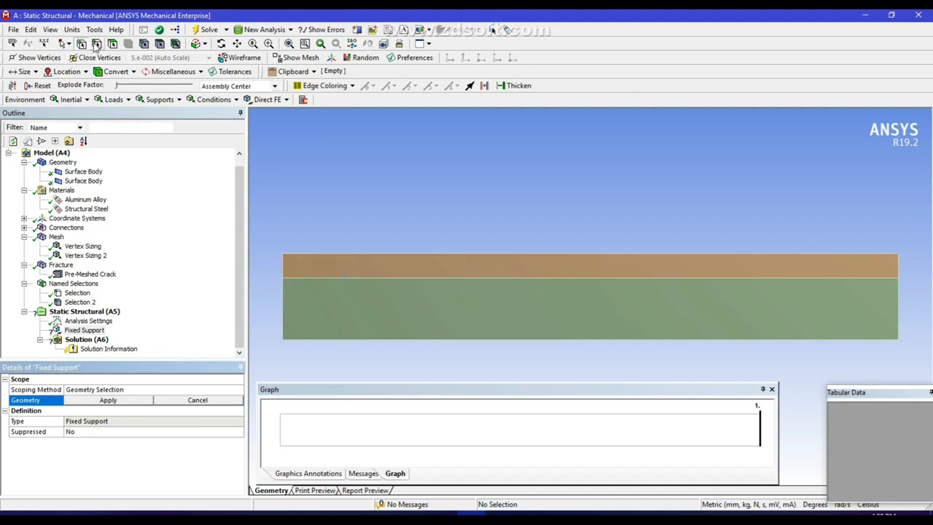
pyautogui.click(317, 342)
pyautogui.click(121, 401)
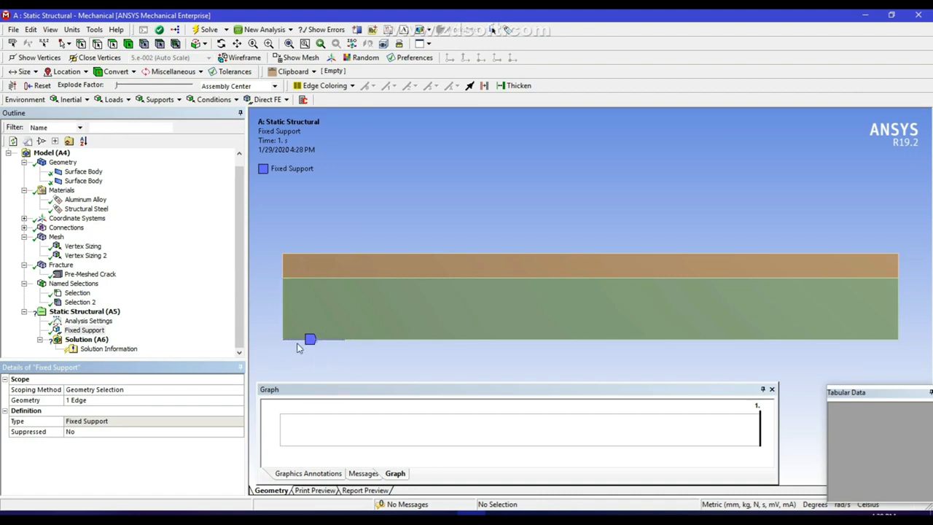
# Apply a displacement of X 0 mm and Y 0.5 mm to the top-left edge
pyautogui.rightClick(95, 313)
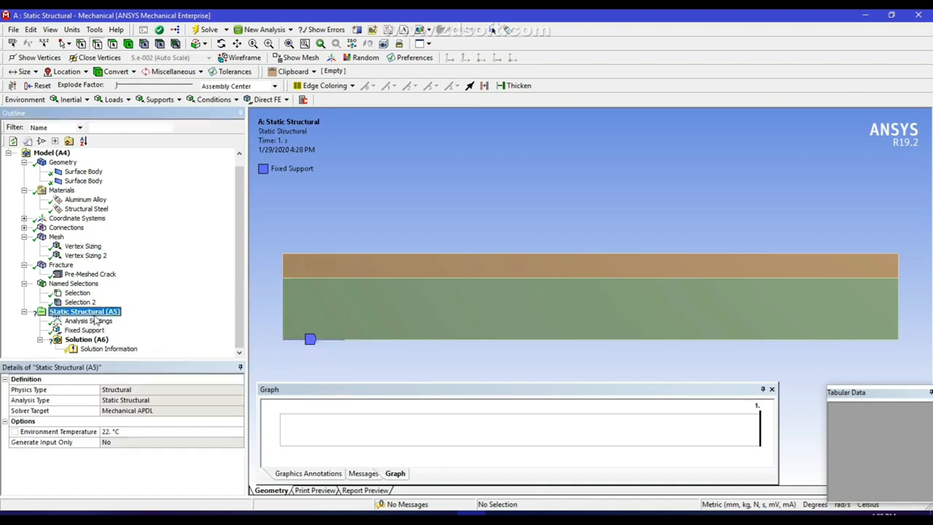
pyautogui.moveTo(120, 326)
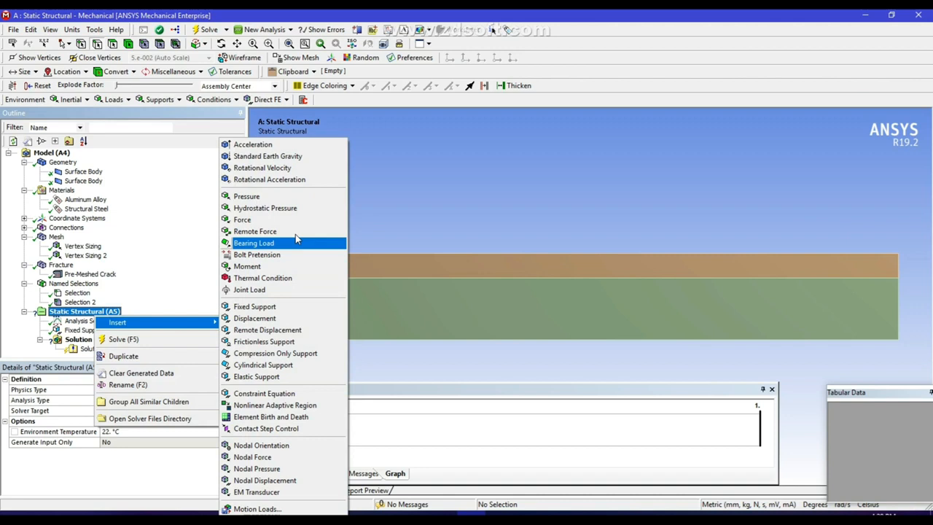
pyautogui.click(254, 319)
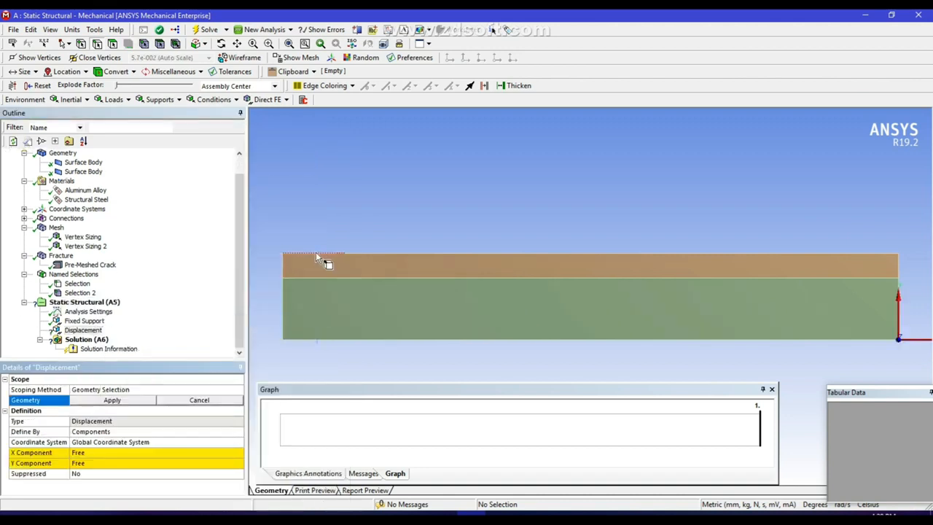
pyautogui.click(310, 255)
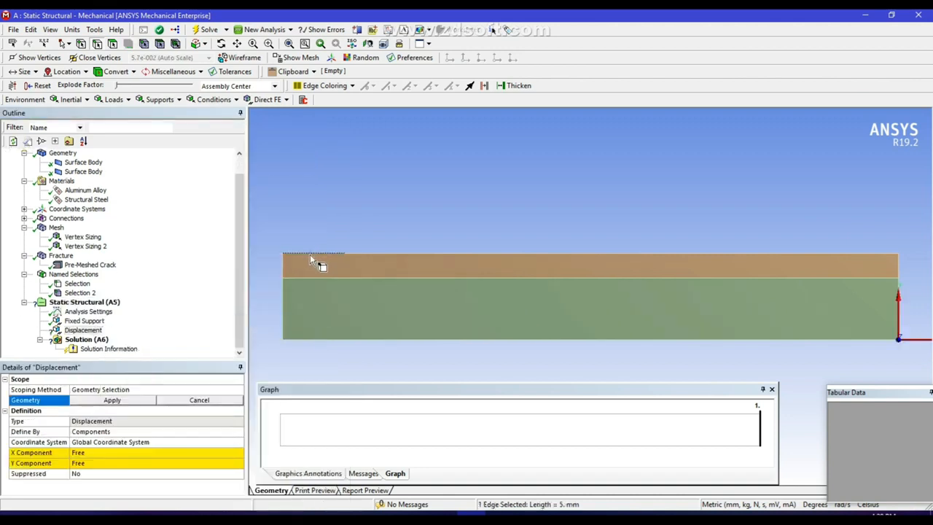
pyautogui.click(112, 400)
pyautogui.click(98, 452)
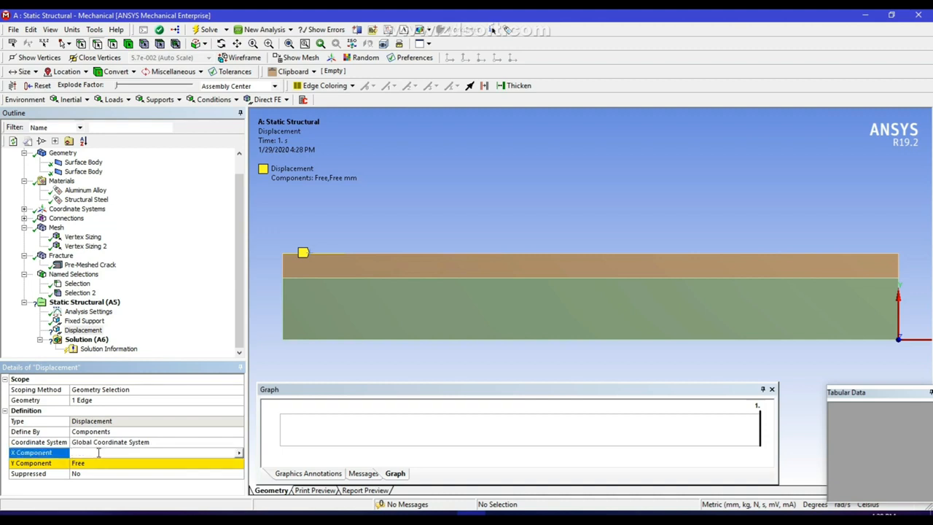
pyautogui.click(98, 463)
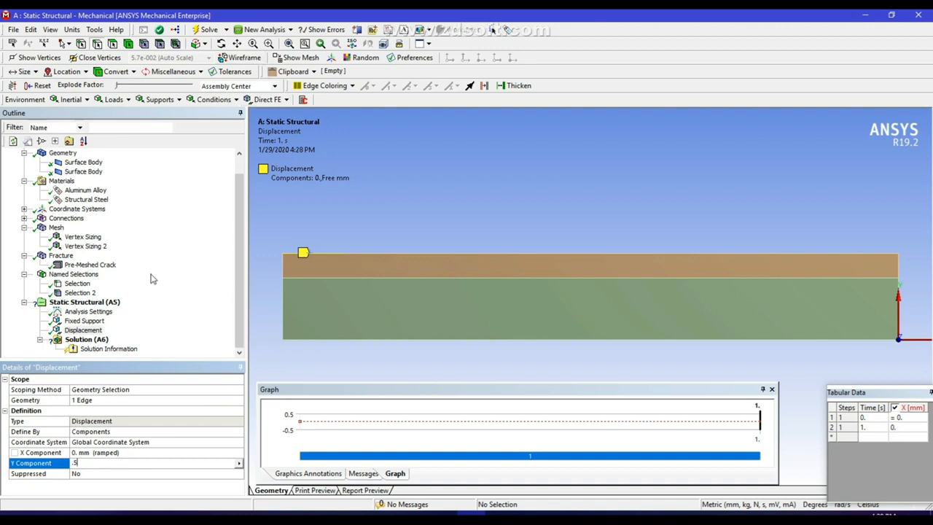
pyautogui.press('Return')
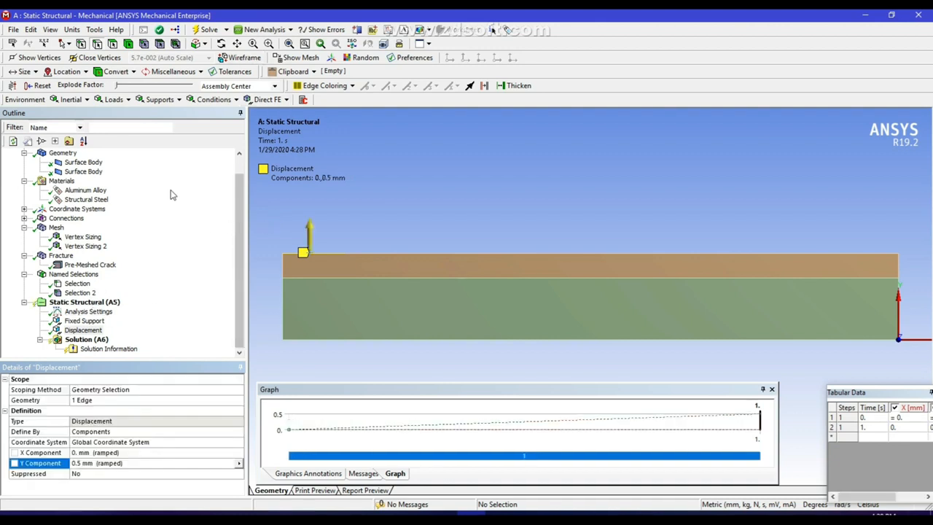
pyautogui.click(86, 340)
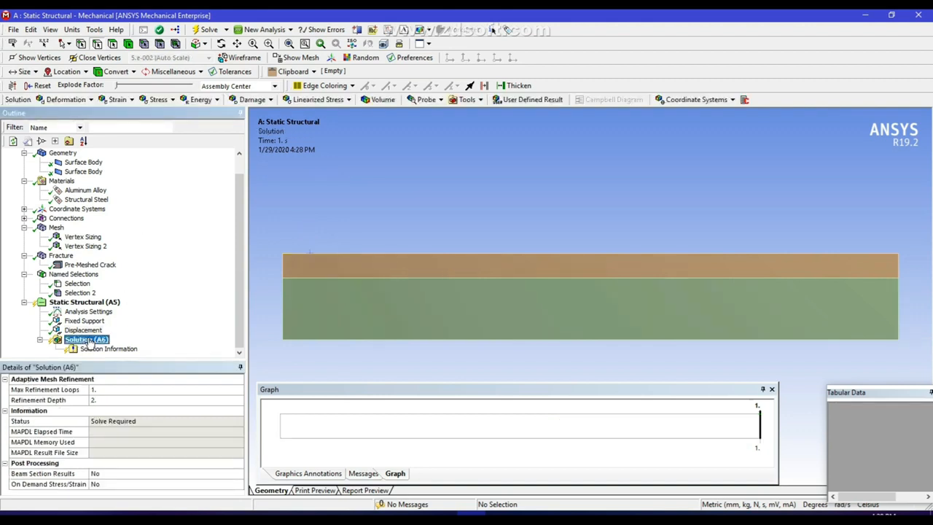
# Insert a Fracture Tool using the Pre-Meshed Crack, giving a SIFS (K1) result
pyautogui.rightClick(88, 341)
pyautogui.moveTo(113, 345)
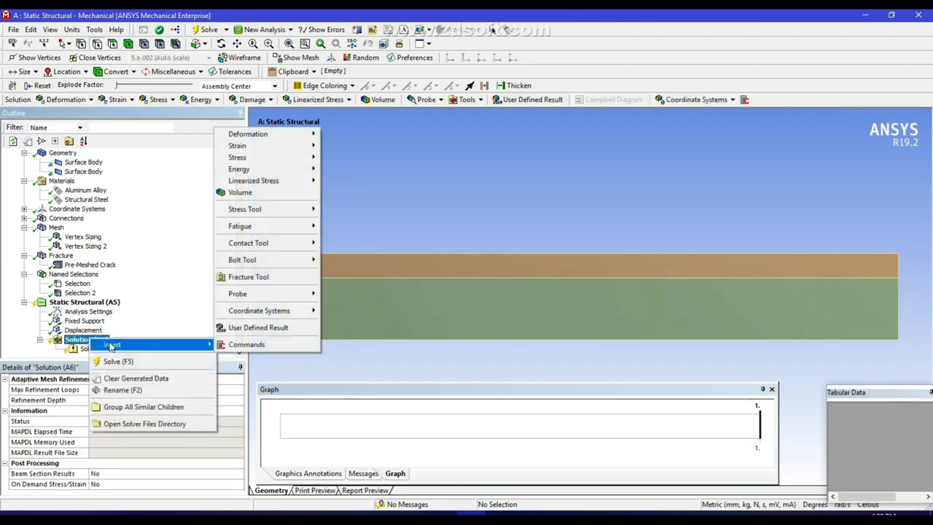
pyautogui.click(256, 277)
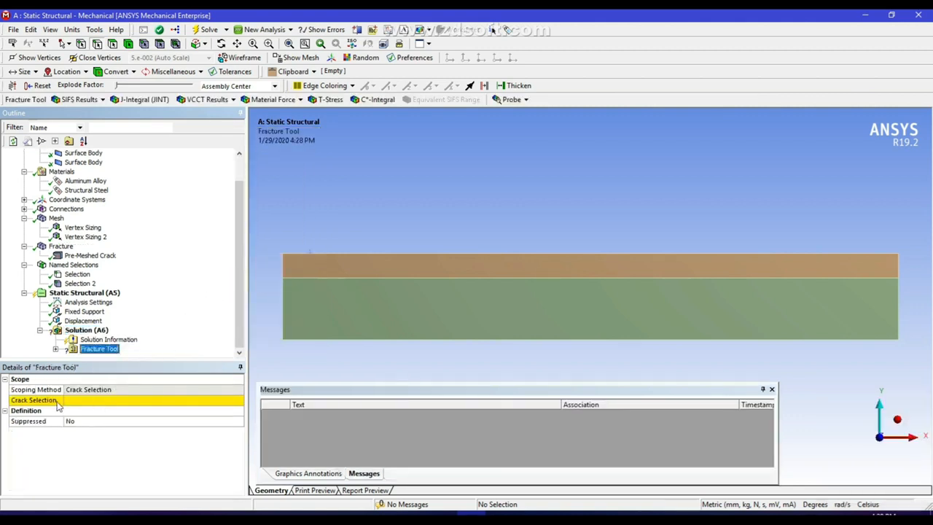
pyautogui.click(152, 406)
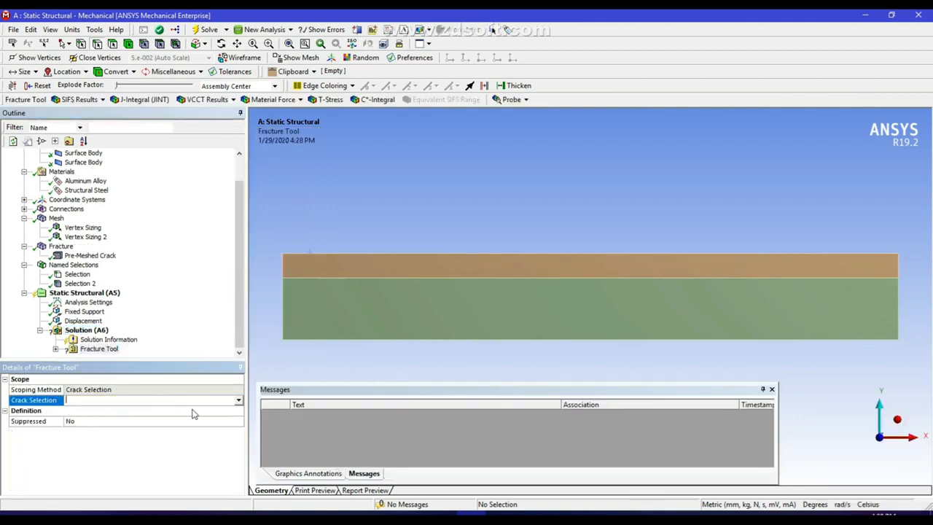
pyautogui.click(238, 401)
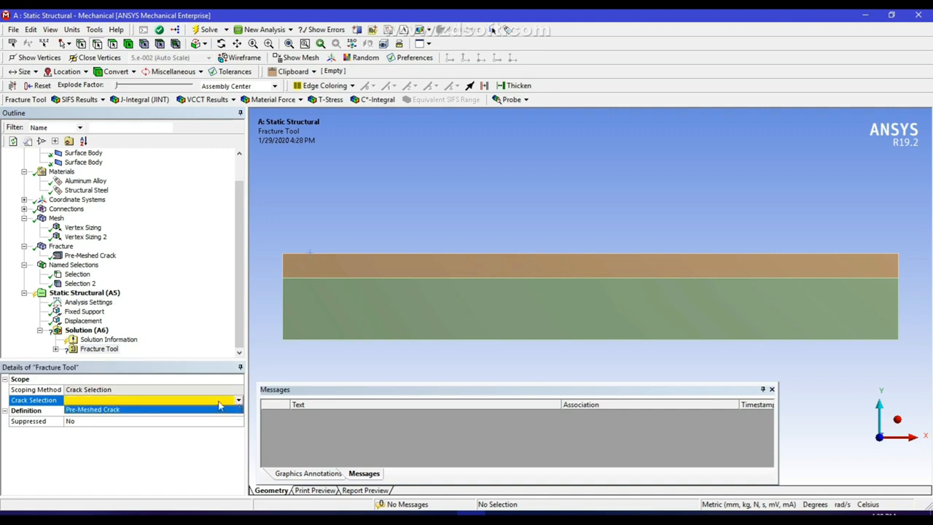
pyautogui.click(178, 410)
pyautogui.moveTo(240, 299); pyautogui.dragTo(240, 309)
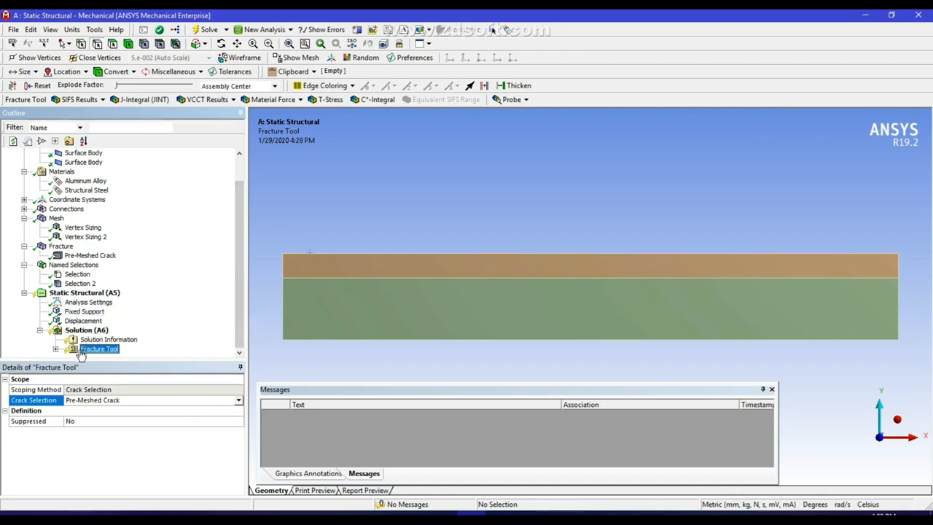
pyautogui.click(56, 349)
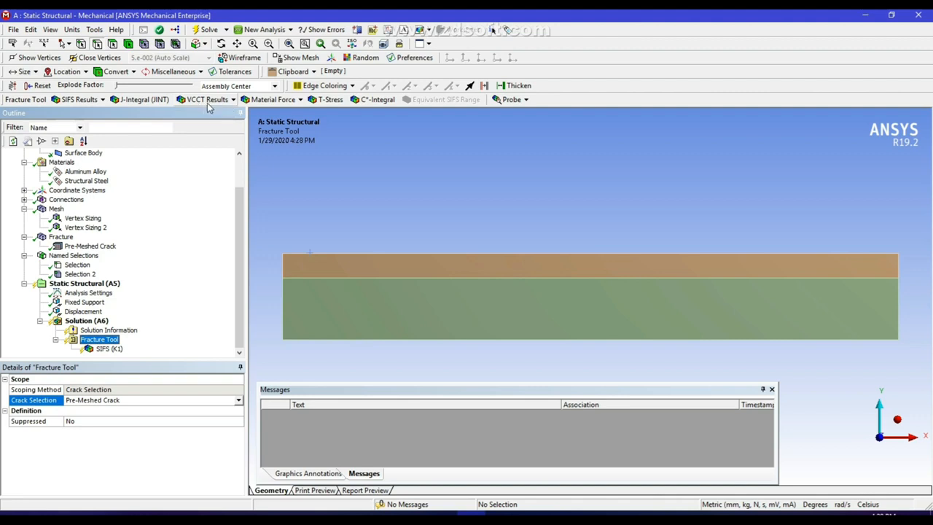
# Add VCCT G1, G2, G3 and GT results to the fracture tool
pyautogui.click(234, 100)
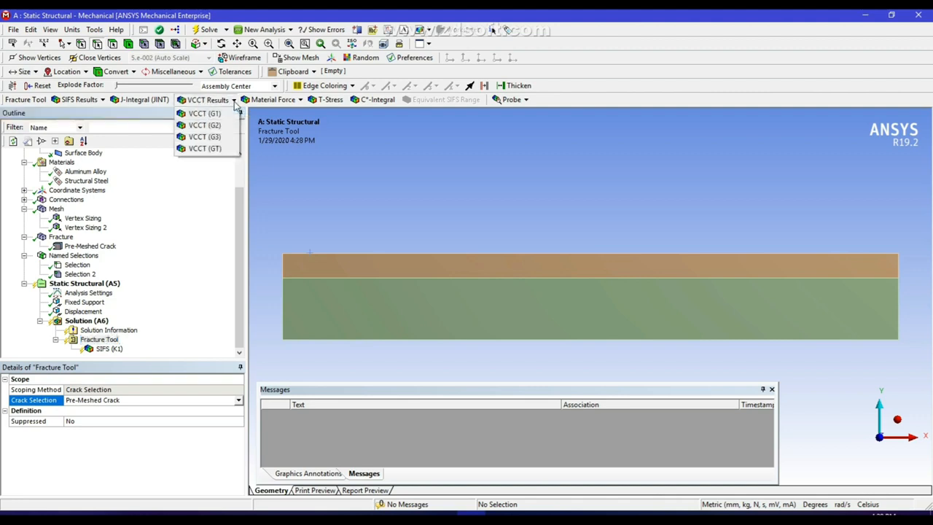
pyautogui.click(204, 113)
pyautogui.click(234, 99)
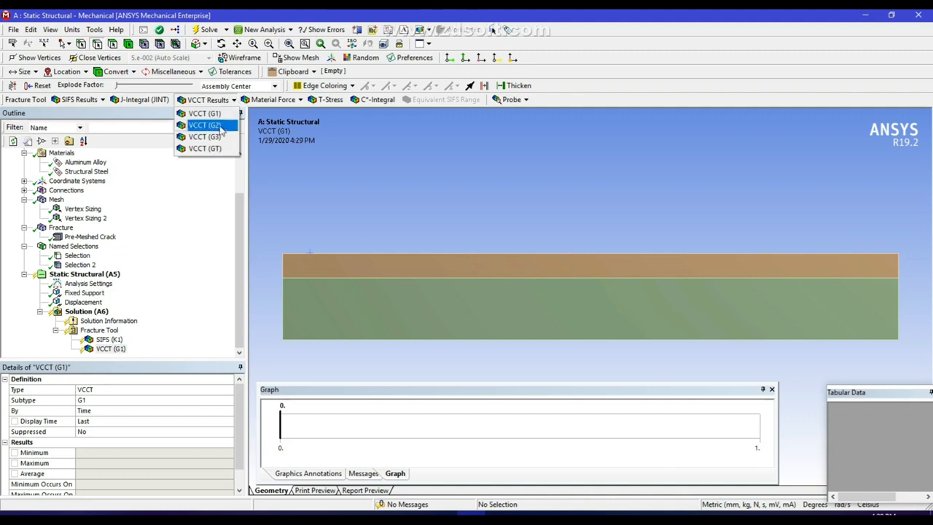
pyautogui.click(204, 124)
pyautogui.click(234, 100)
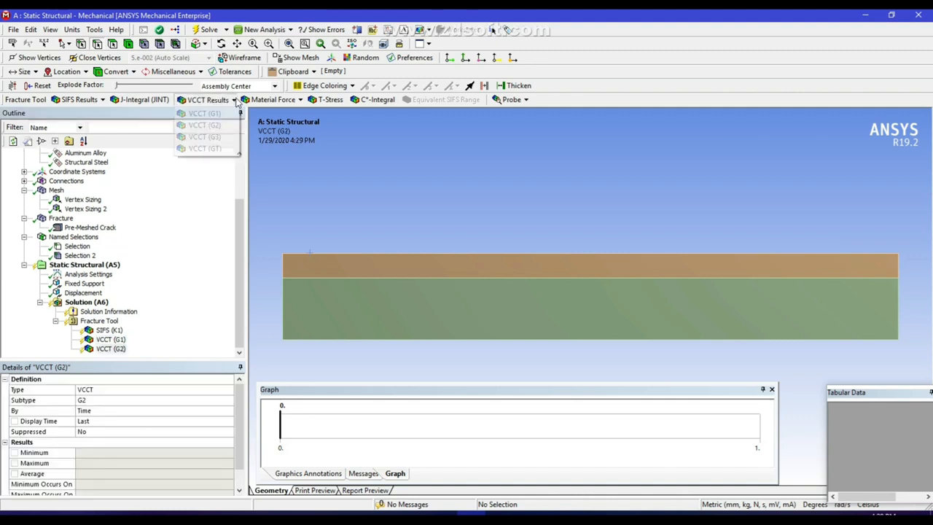
pyautogui.click(204, 137)
pyautogui.click(234, 100)
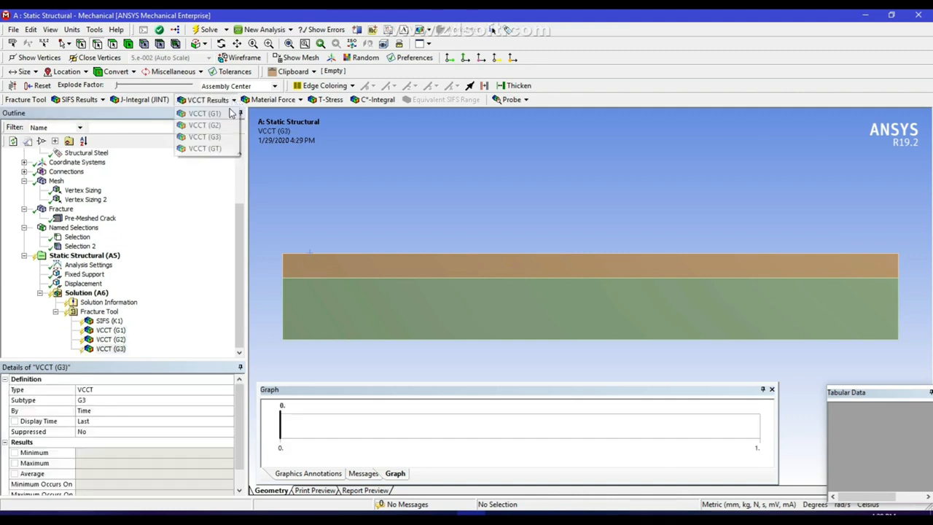
pyautogui.click(204, 148)
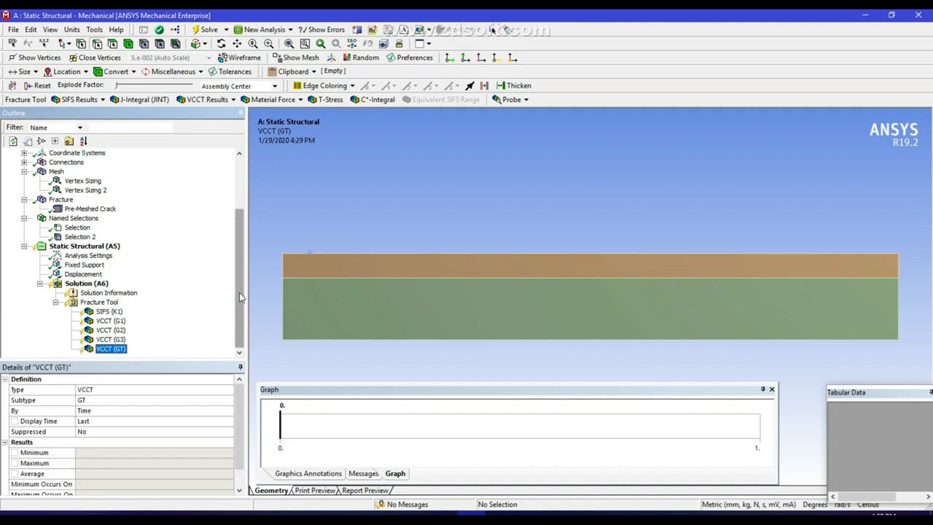
pyautogui.click(87, 283)
# Add a Total Deformation result to the solution
pyautogui.rightClick(87, 283)
pyautogui.moveTo(114, 297)
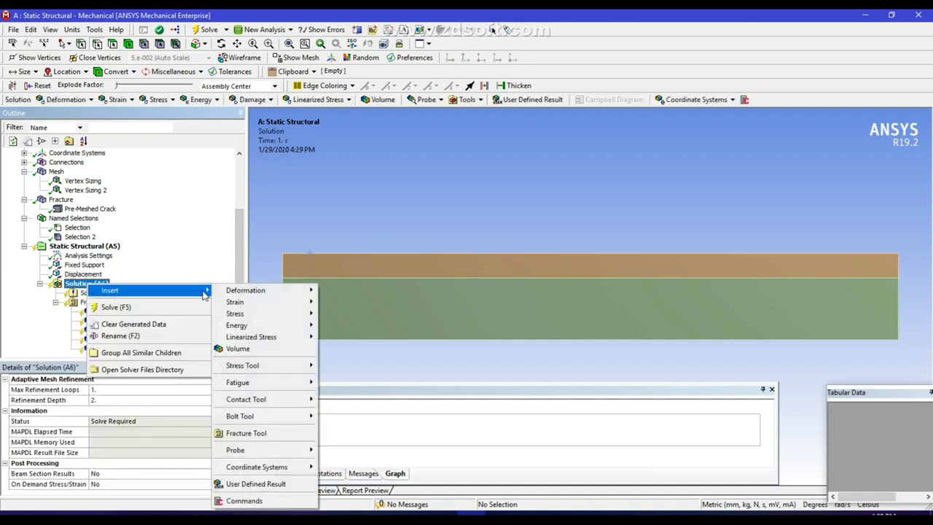
pyautogui.moveTo(249, 293)
pyautogui.click(337, 290)
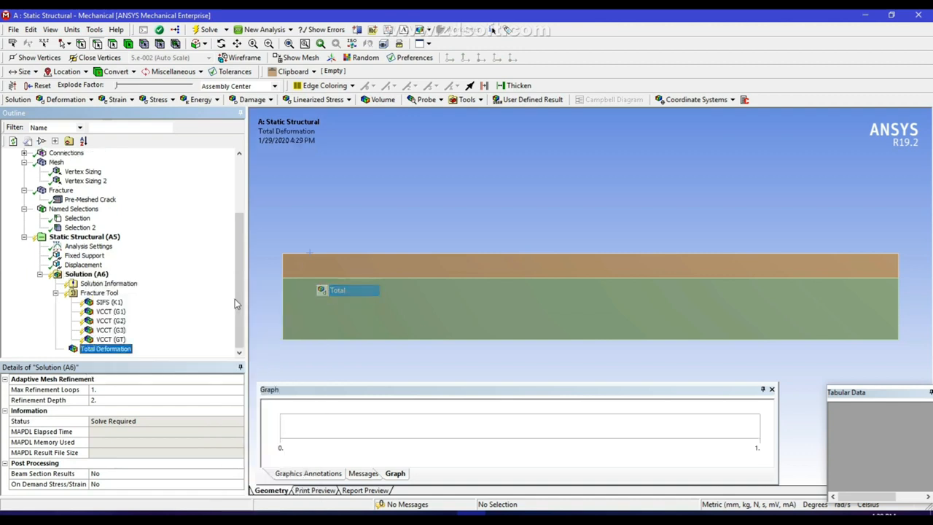
# Add a Force Reaction probe measuring the reaction at the Fixed Support
pyautogui.rightClick(101, 277)
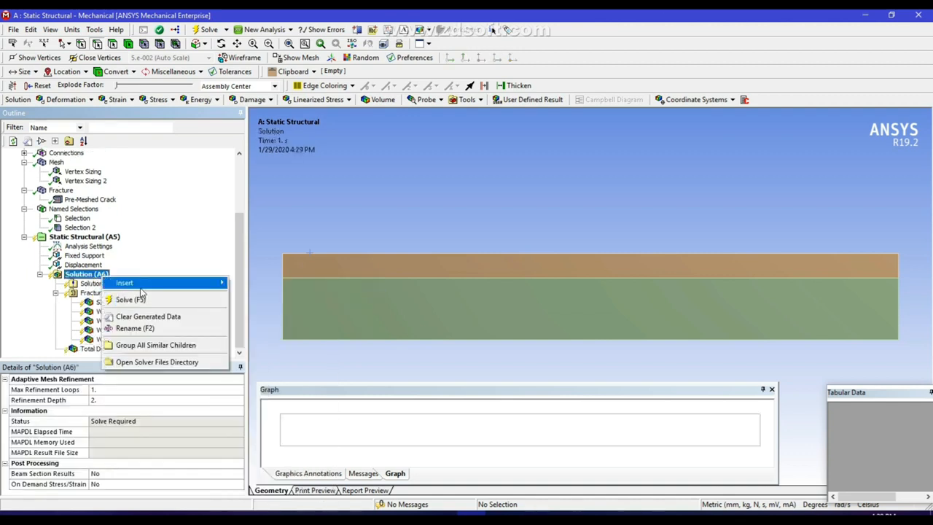
pyautogui.moveTo(182, 284)
pyautogui.moveTo(251, 442)
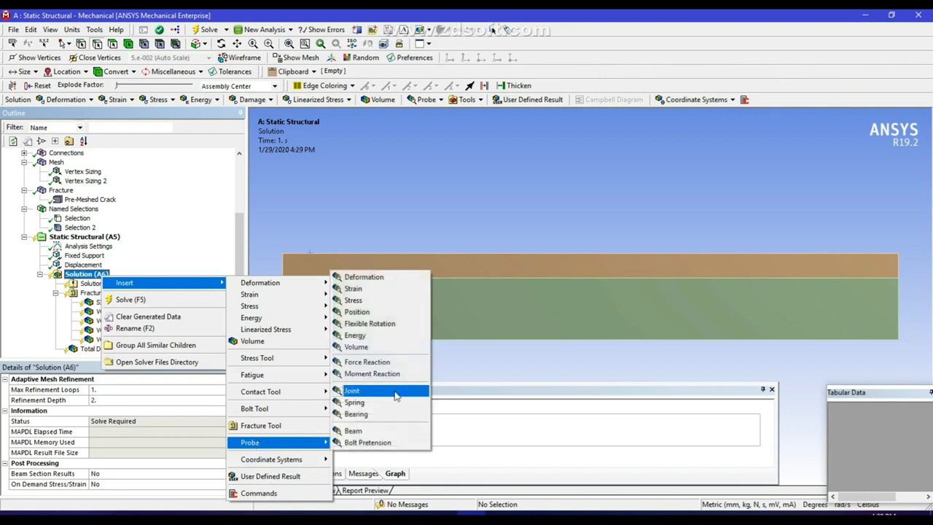
pyautogui.click(367, 362)
pyautogui.click(191, 409)
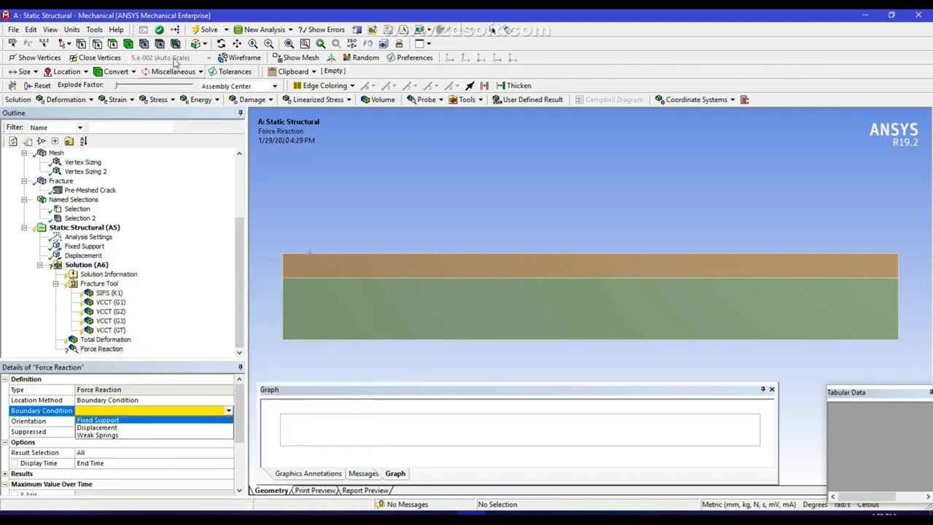
pyautogui.click(95, 422)
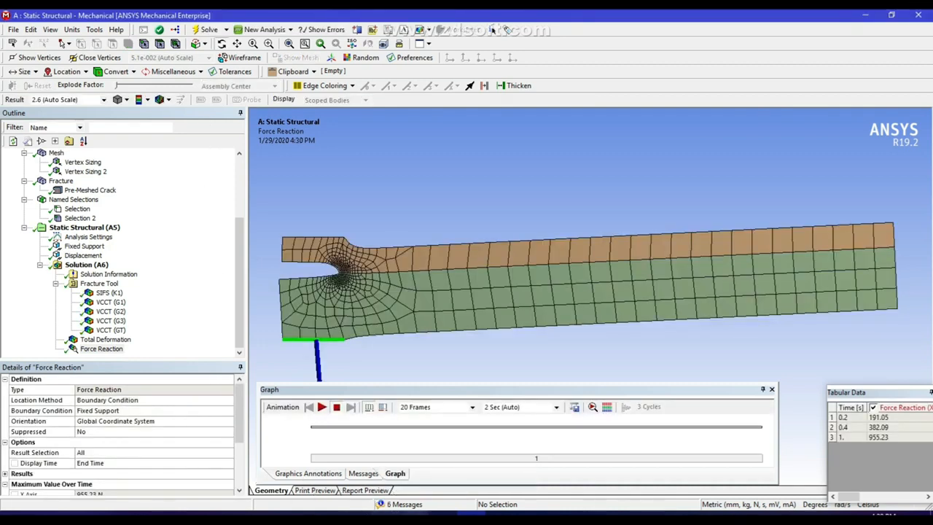
# Switch the VCCT G1 and G2 results to report by Result Set
pyautogui.click(110, 302)
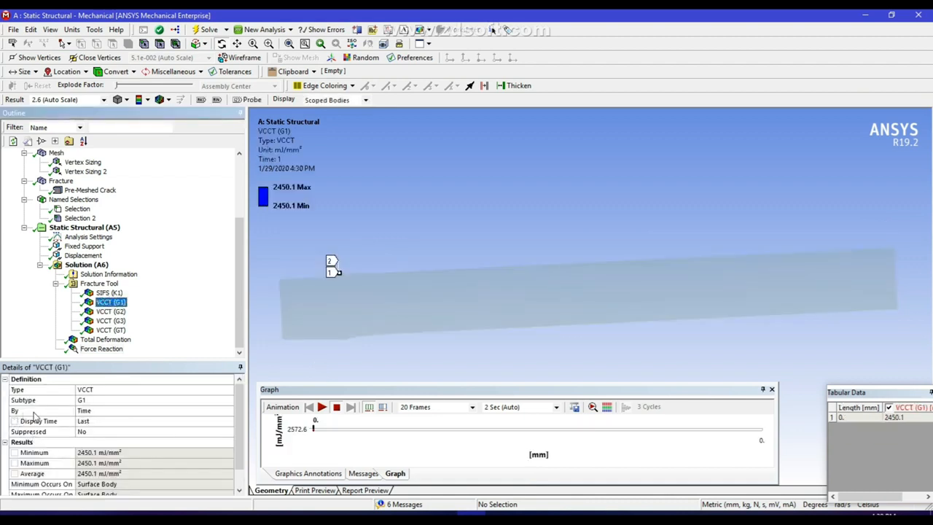
pyautogui.click(96, 411)
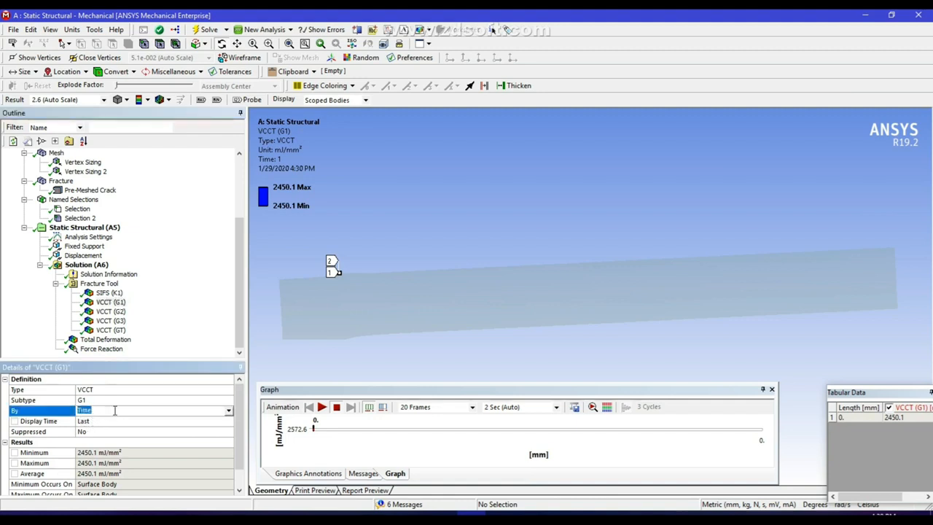
pyautogui.click(228, 411)
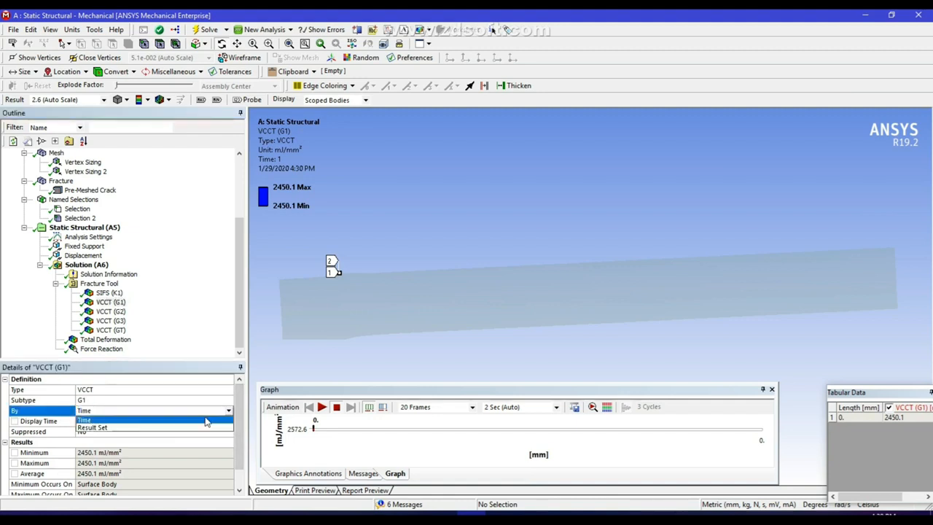
pyautogui.click(123, 428)
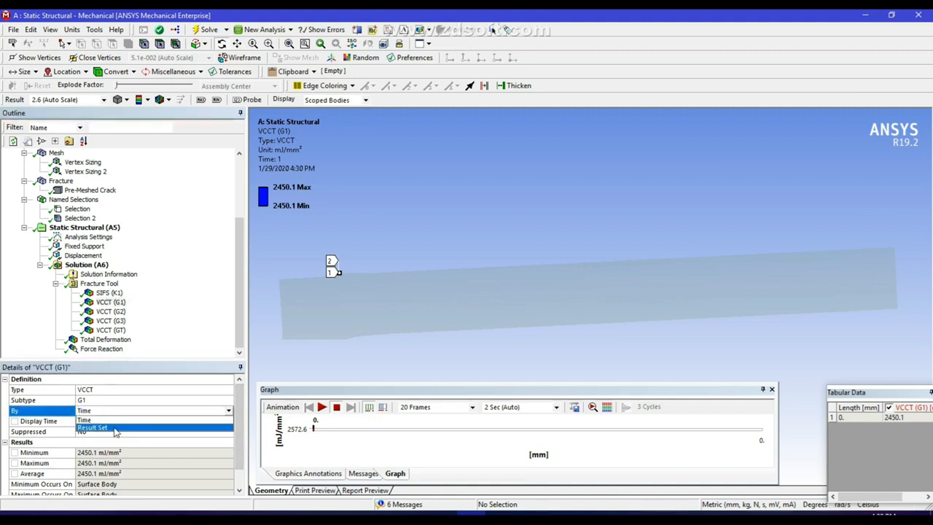
pyautogui.click(109, 312)
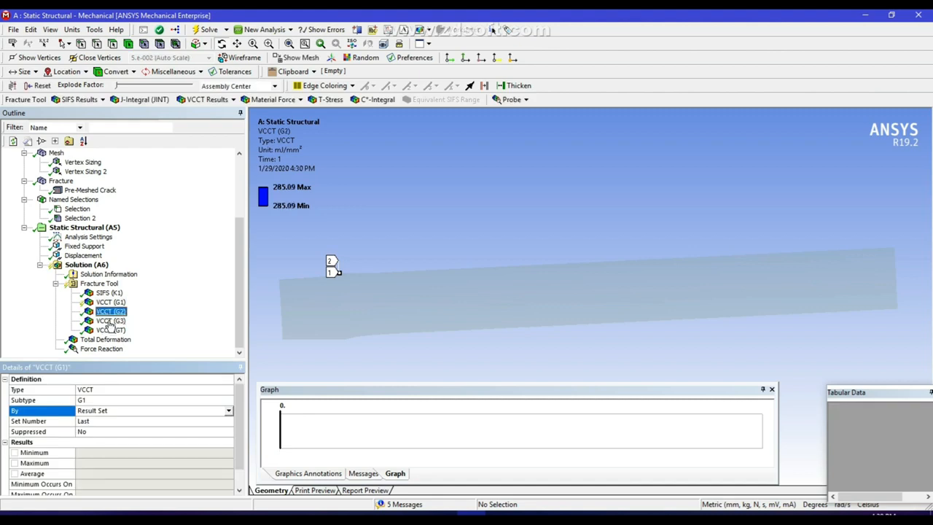
pyautogui.click(228, 411)
pyautogui.click(122, 427)
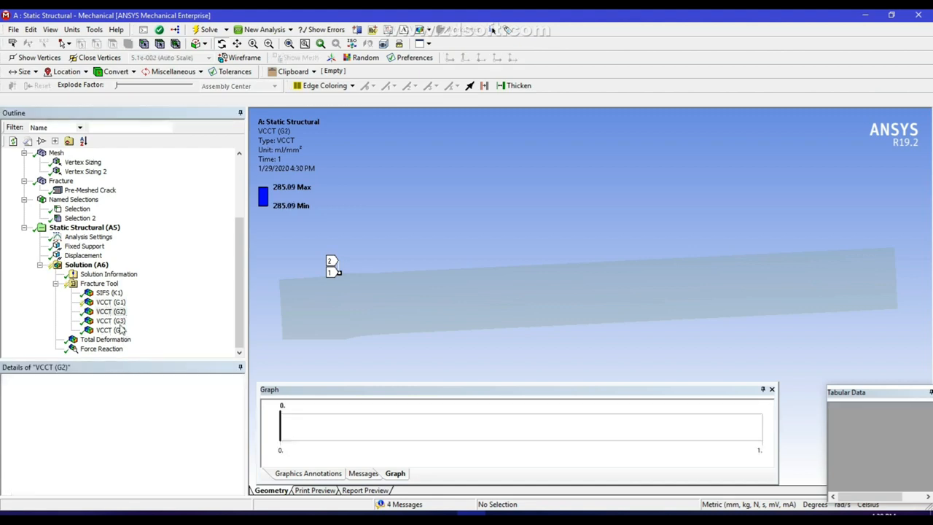
# Switch the VCCT G3 and GT results to report by Result Set as well
pyautogui.click(111, 321)
pyautogui.click(137, 412)
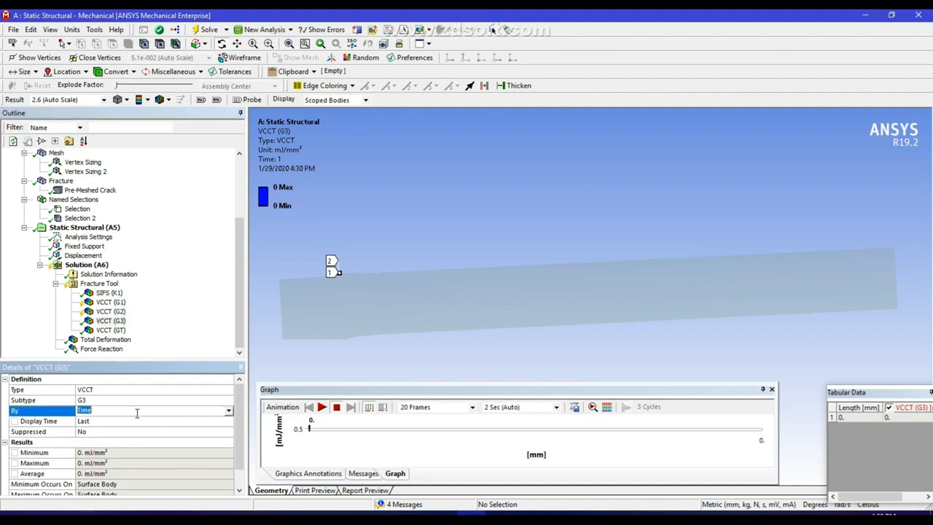
pyautogui.click(228, 413)
pyautogui.click(123, 428)
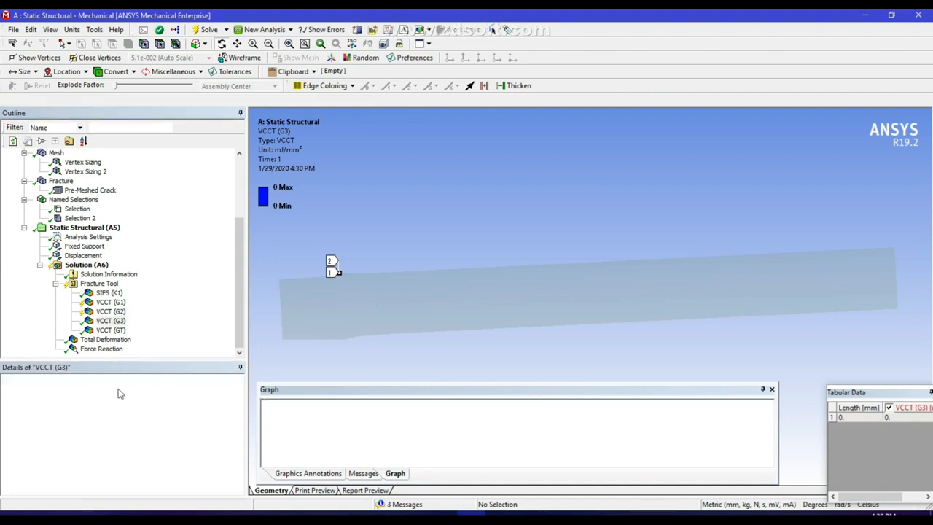
pyautogui.click(111, 331)
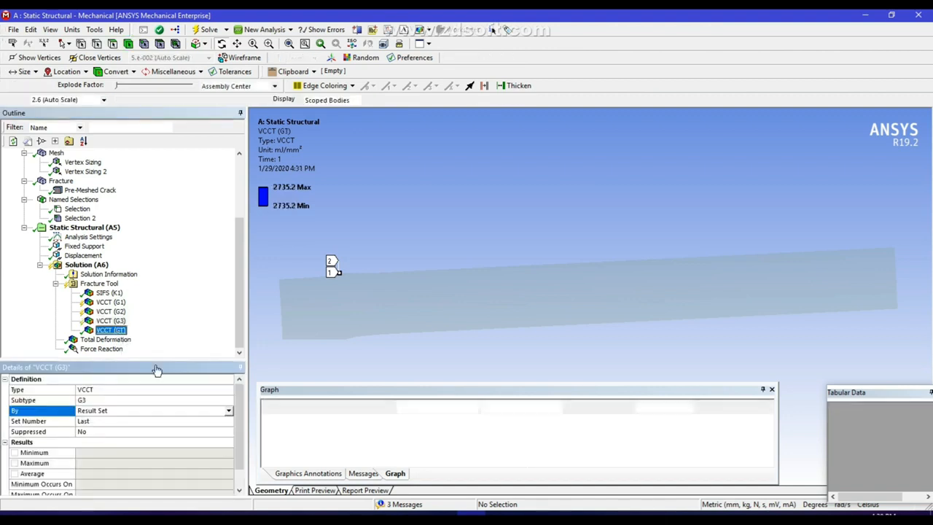
pyautogui.click(226, 412)
pyautogui.click(228, 413)
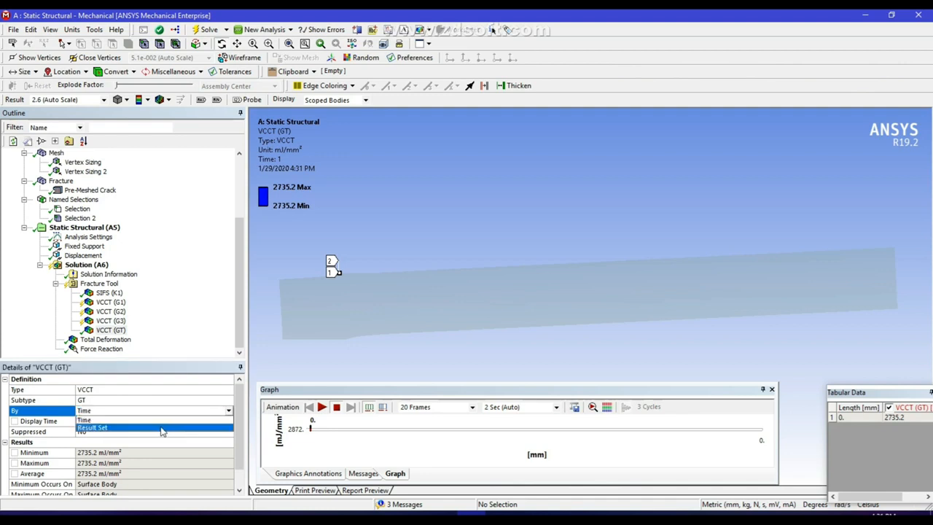
pyautogui.click(162, 428)
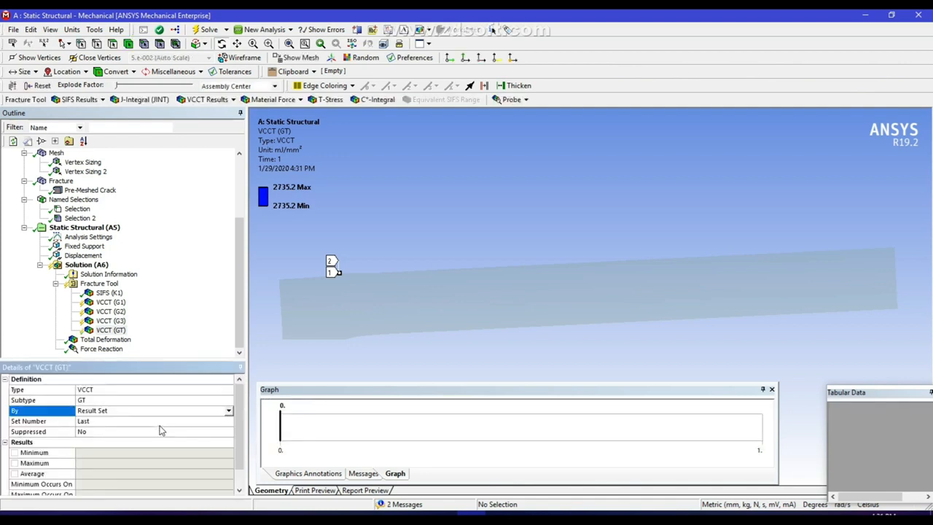
# Evaluate all results in the solution branch
pyautogui.click(86, 264)
pyautogui.rightClick(88, 266)
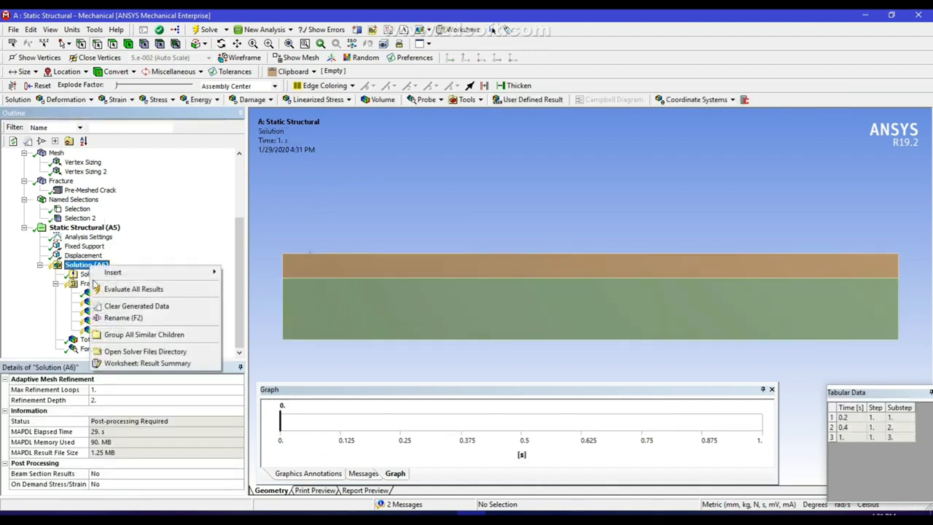
pyautogui.click(129, 290)
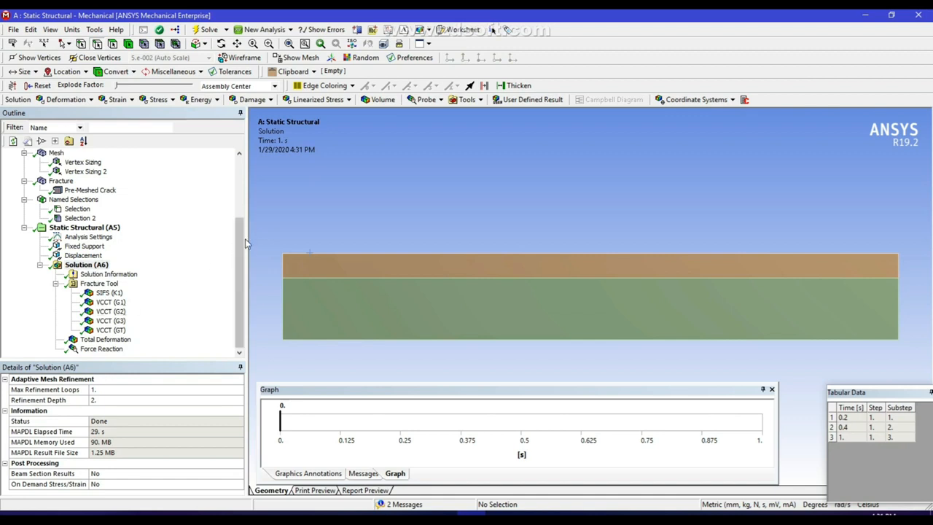
# Review the SIFS K1 and VCCT G1–G3 results, then display Total Deformation (max 0.97344 mm)
pyautogui.click(111, 301)
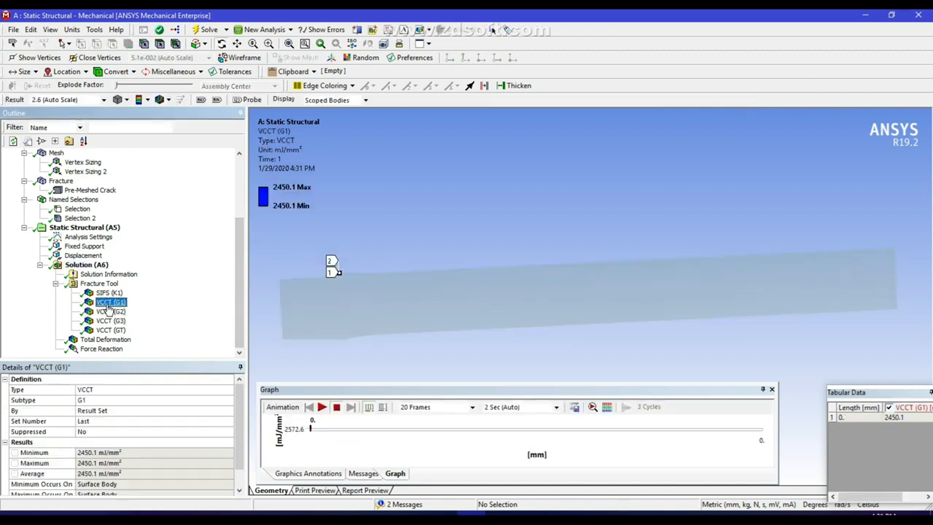
pyautogui.click(109, 311)
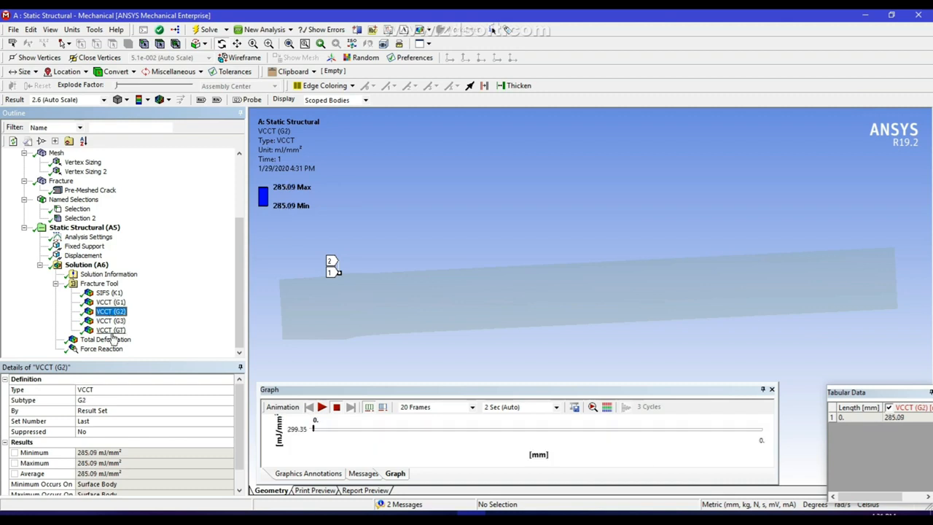
pyautogui.click(111, 321)
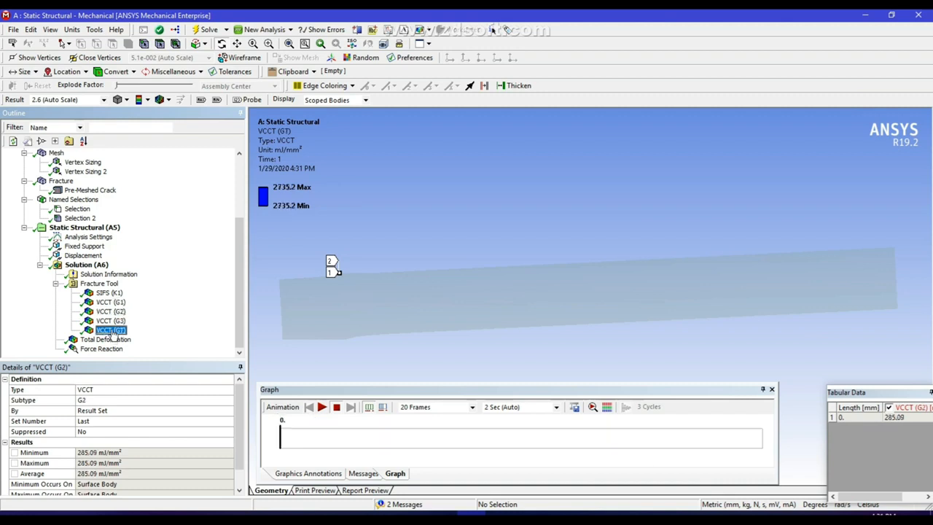
pyautogui.click(110, 294)
pyautogui.click(106, 311)
pyautogui.click(108, 302)
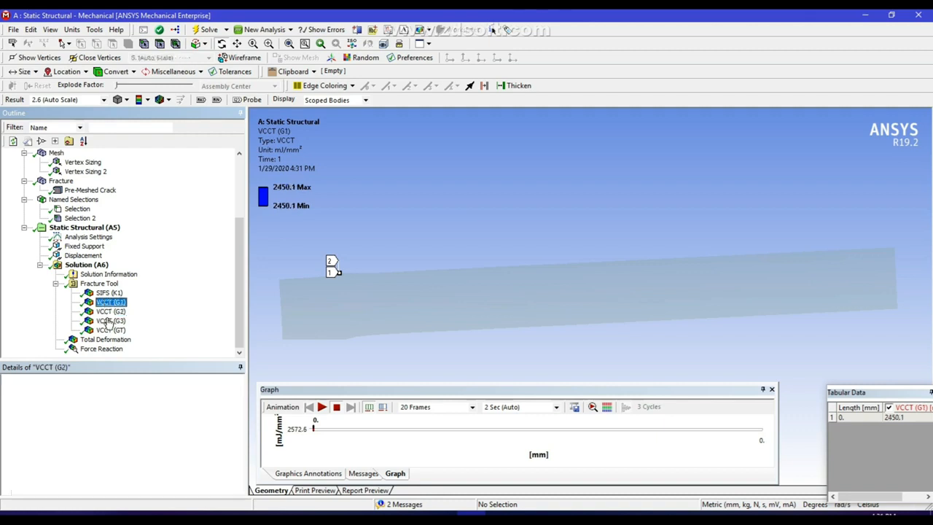
pyautogui.click(109, 321)
pyautogui.click(106, 340)
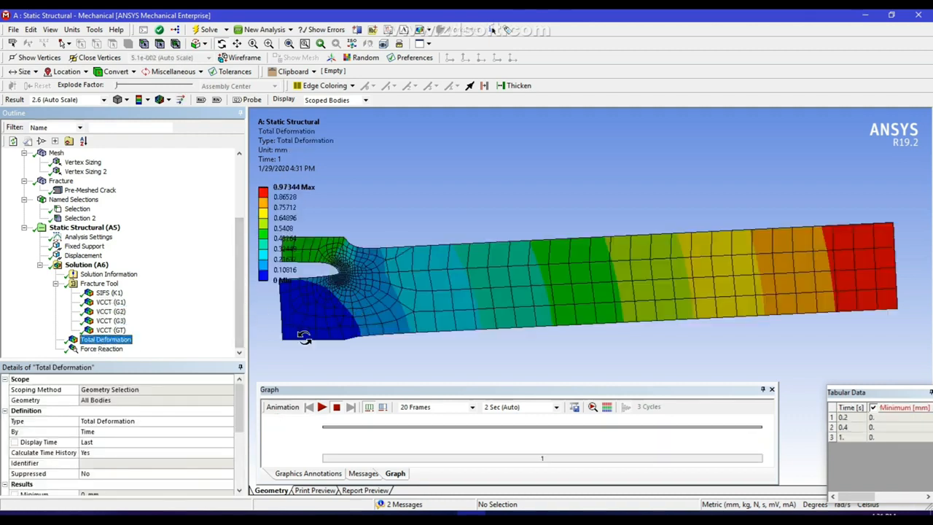
# Animate the total deformation in isometric view, then show the Force Reaction result (max 955.23 N)
pyautogui.click(323, 407)
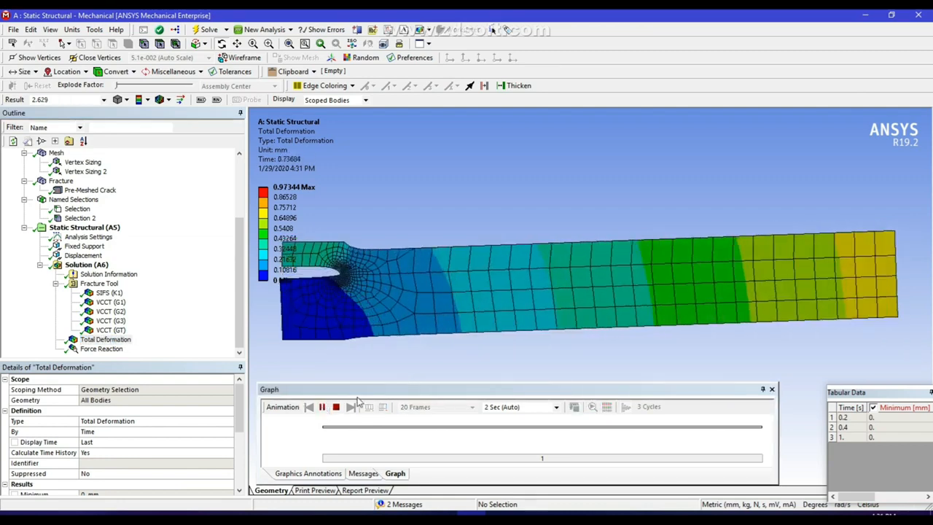
pyautogui.click(321, 406)
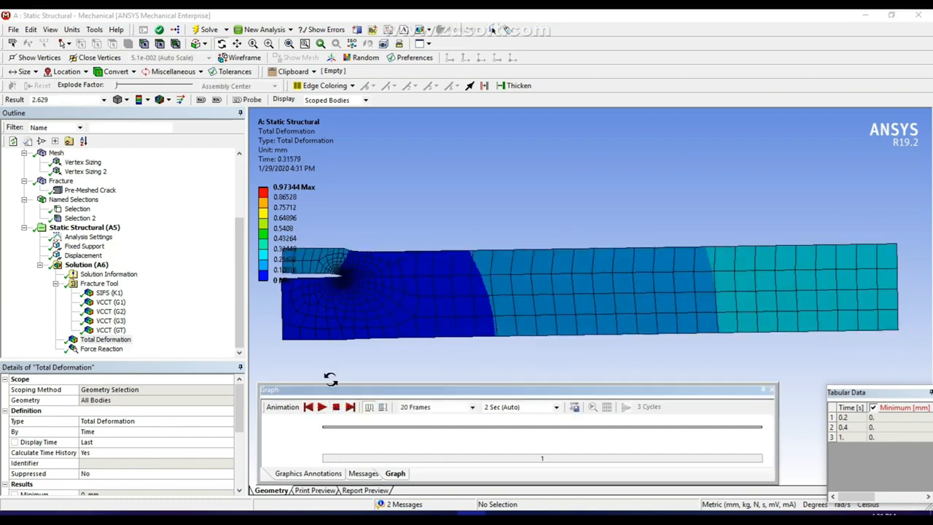
pyautogui.rightClick(453, 203)
pyautogui.click(476, 261)
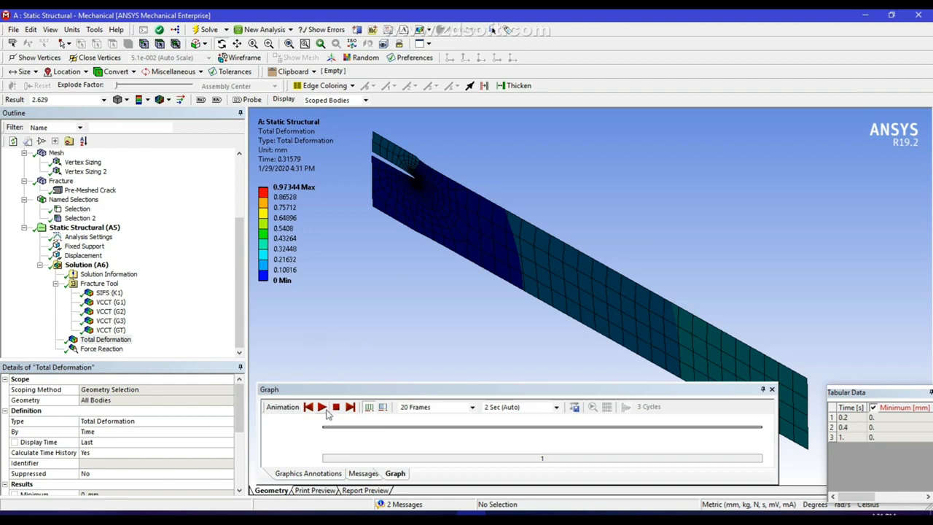
pyautogui.click(325, 409)
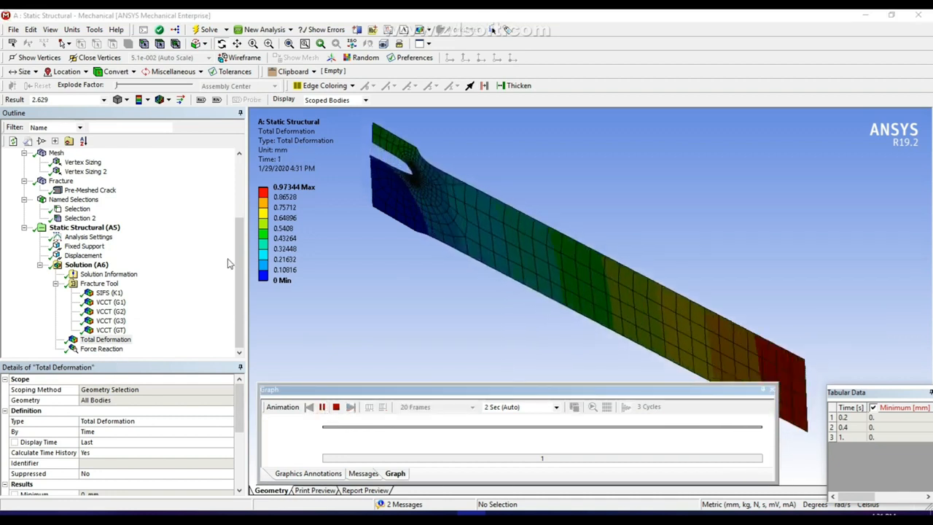
pyautogui.click(102, 349)
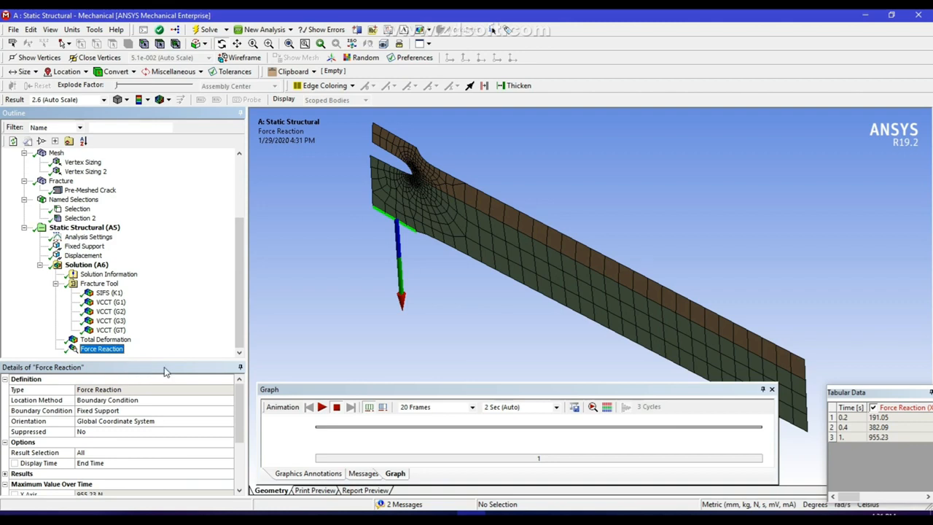
# Chart Total Deformation and Force Reaction against time, enlarging the graph panel to inspect it
pyautogui.keyDown('ctrl'); pyautogui.click(106, 339); pyautogui.keyUp('ctrl')
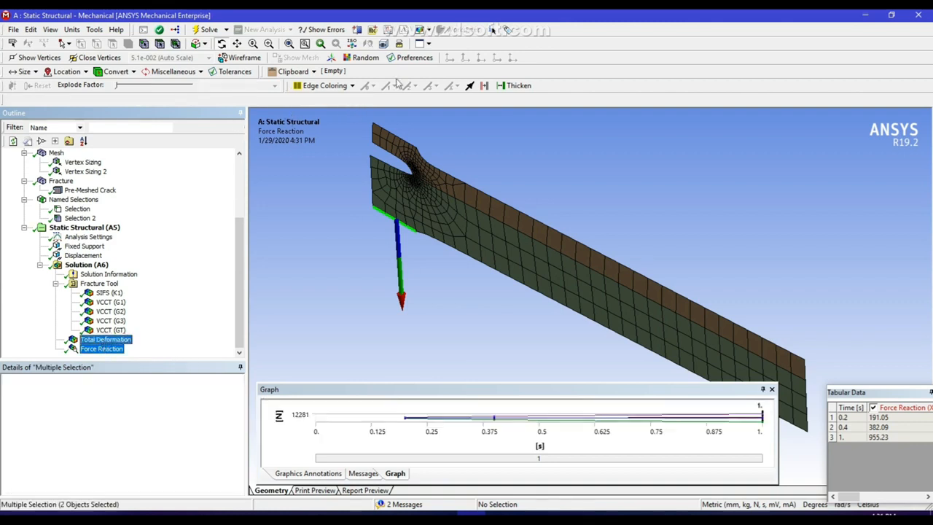
pyautogui.click(388, 30)
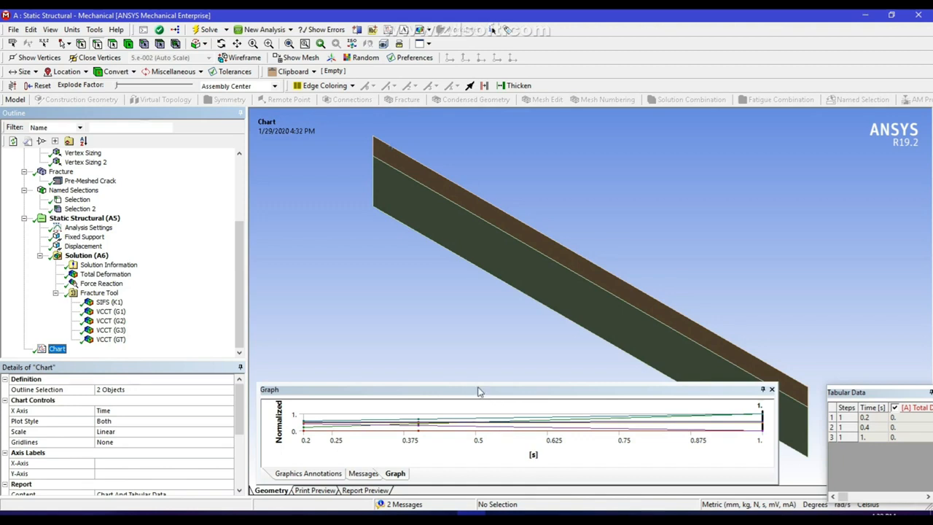
pyautogui.moveTo(479, 382); pyautogui.dragTo(474, 193)
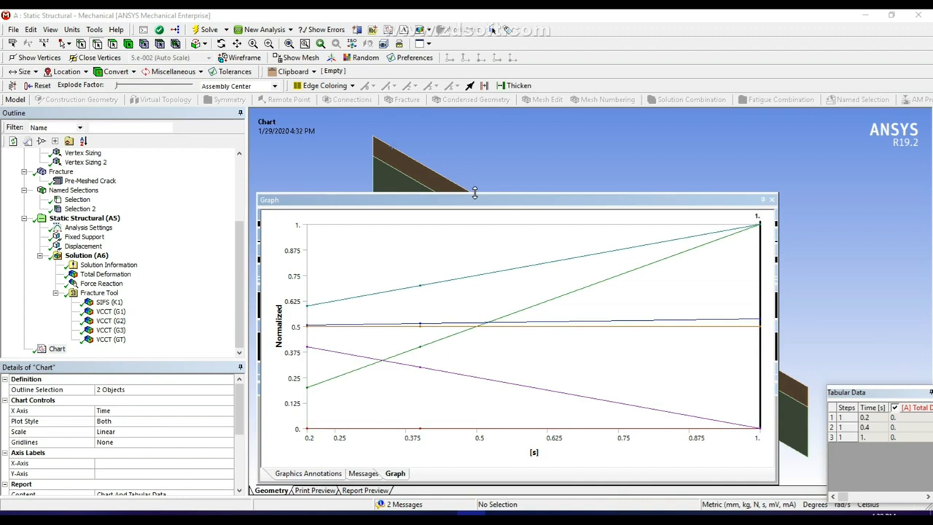
pyautogui.moveTo(475, 193); pyautogui.dragTo(458, 399)
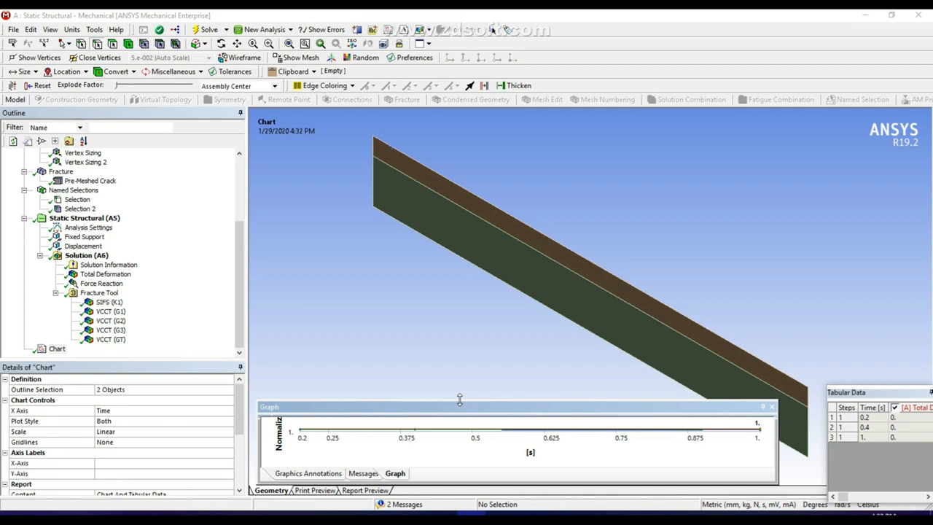